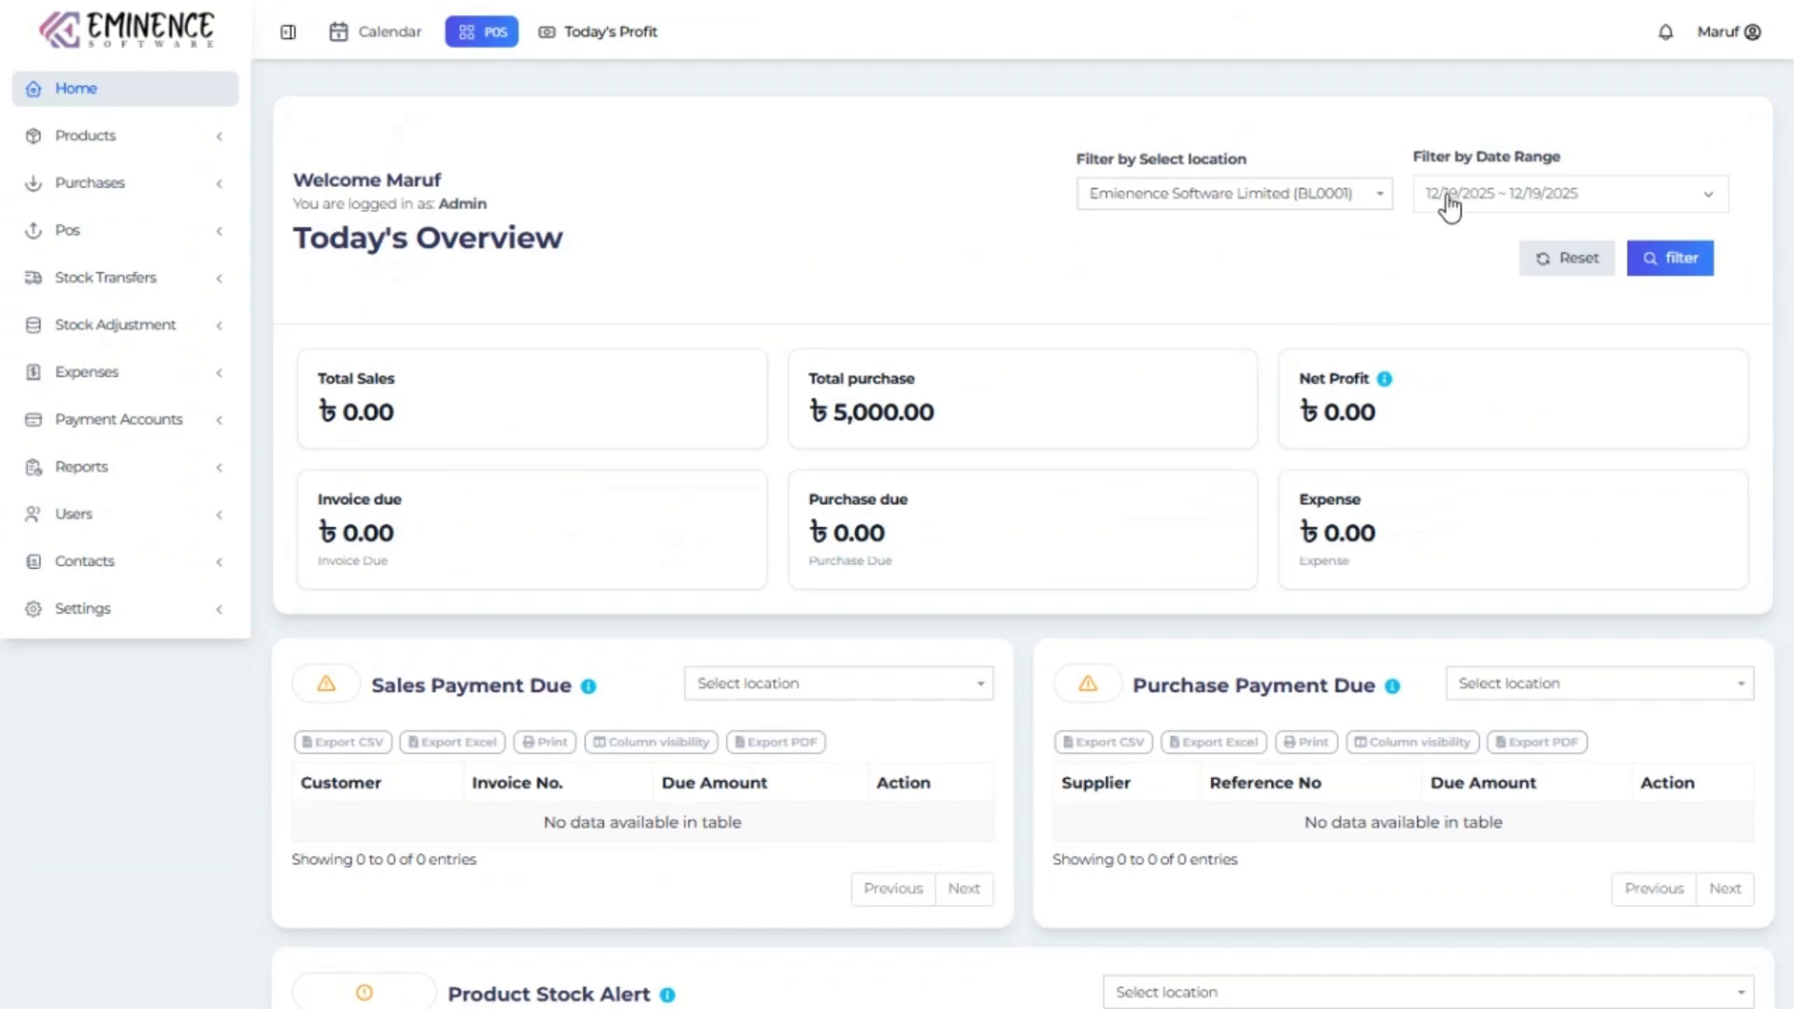
# Filter the dashboard overview to the Last 30 Days (Nov 20 – Dec 19, 2025).
pyautogui.click(1448, 198)
pyautogui.click(1476, 329)
pyautogui.click(1702, 272)
pyautogui.scroll(-4, 888, 420)
pyautogui.scroll(4, 855, 392)
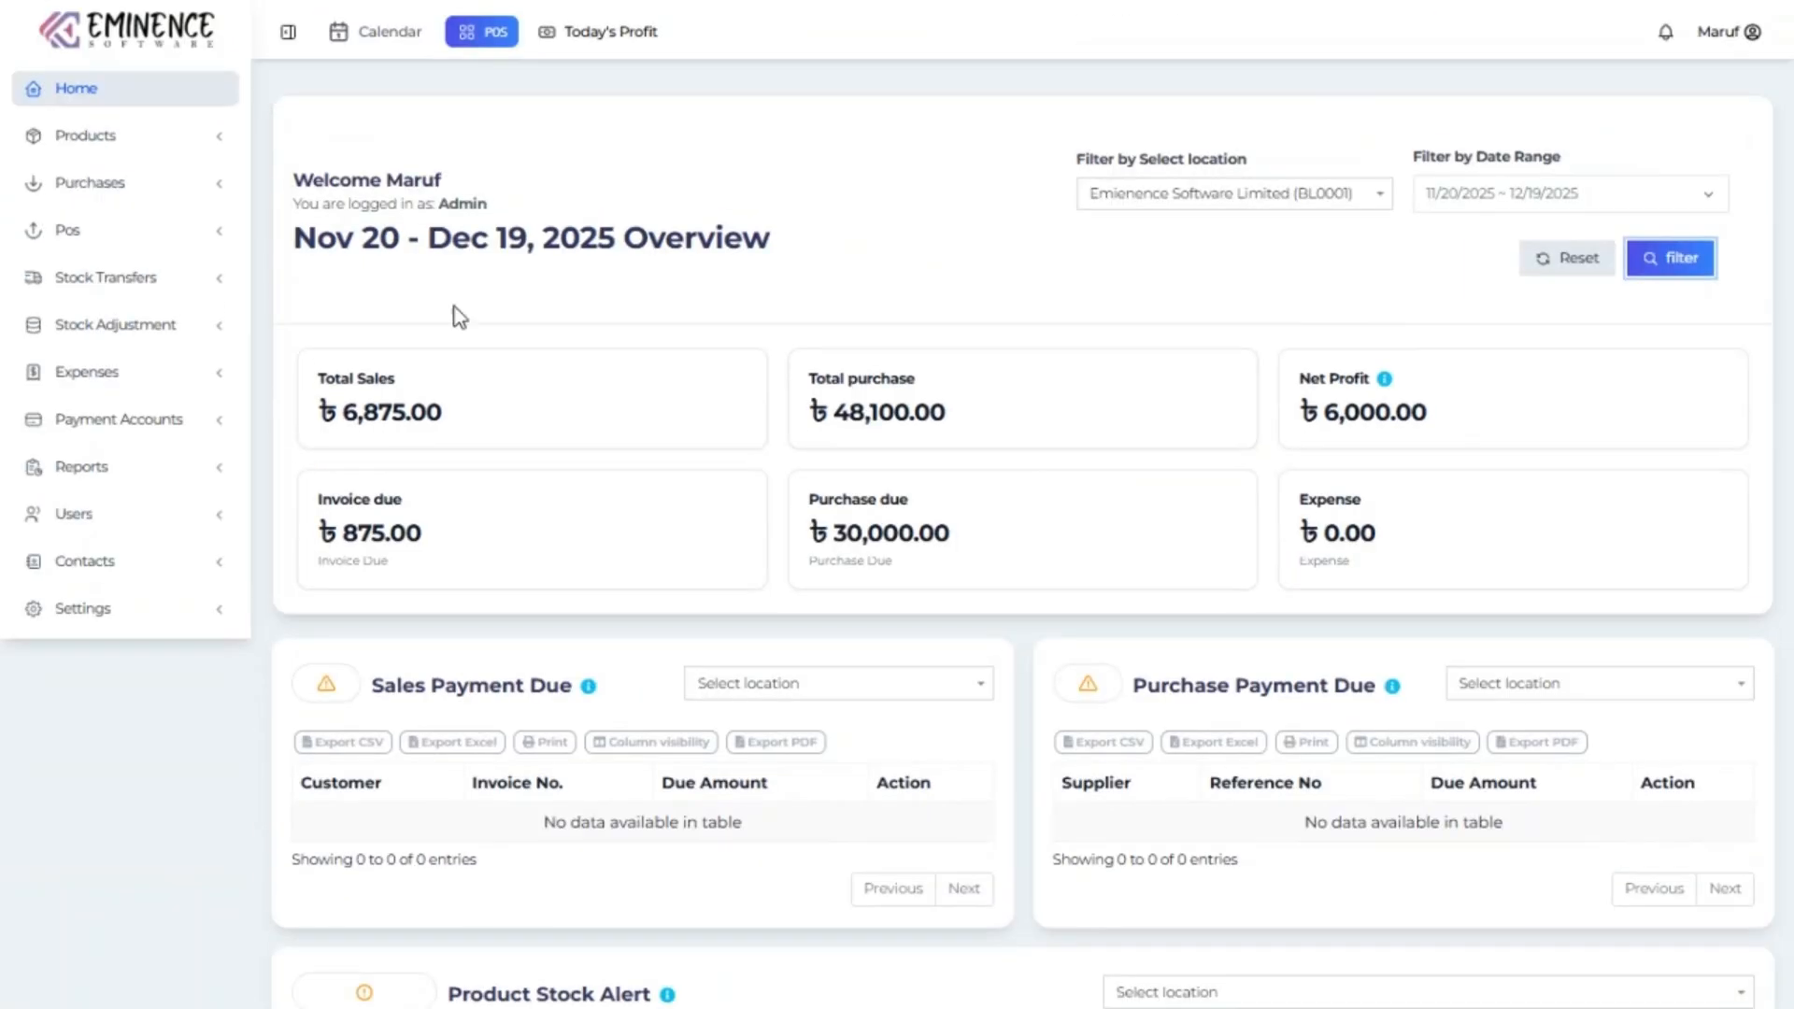
# Point out the Admin login role on the dashboard.
pyautogui.doubleClick(458, 204)
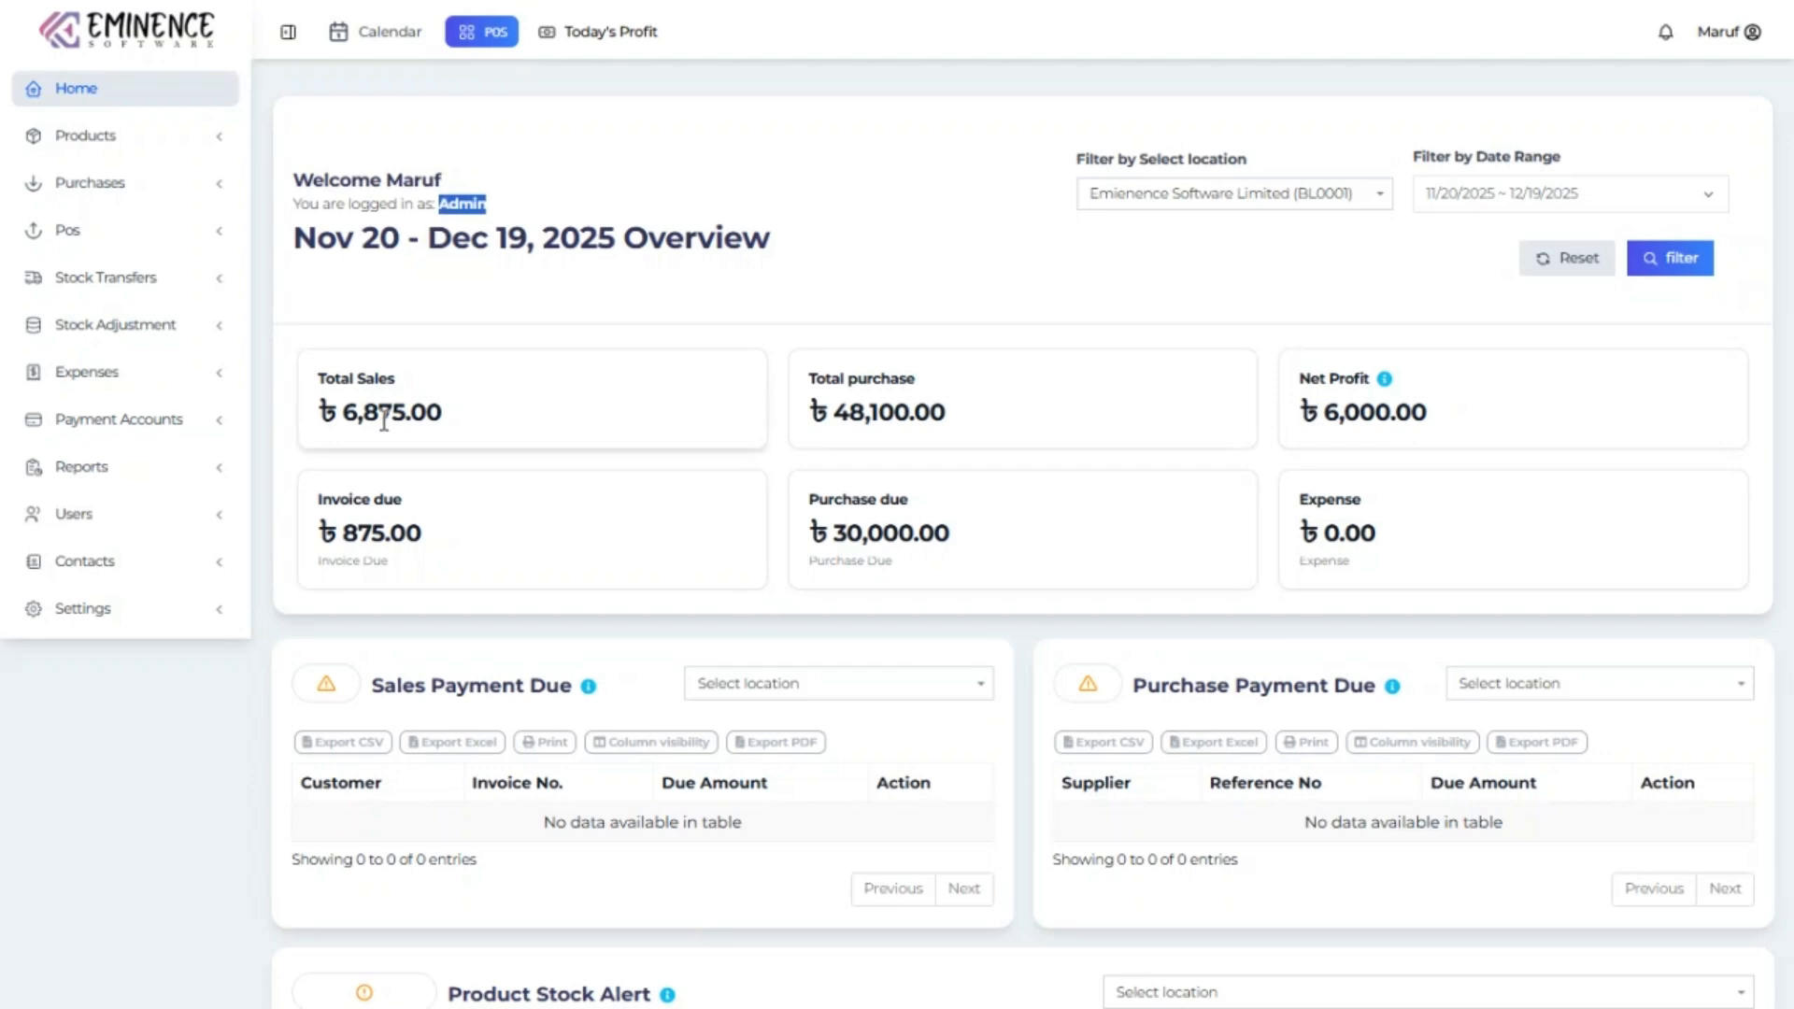
pyautogui.scroll(-6, 637, 594)
pyautogui.scroll(6, 636, 593)
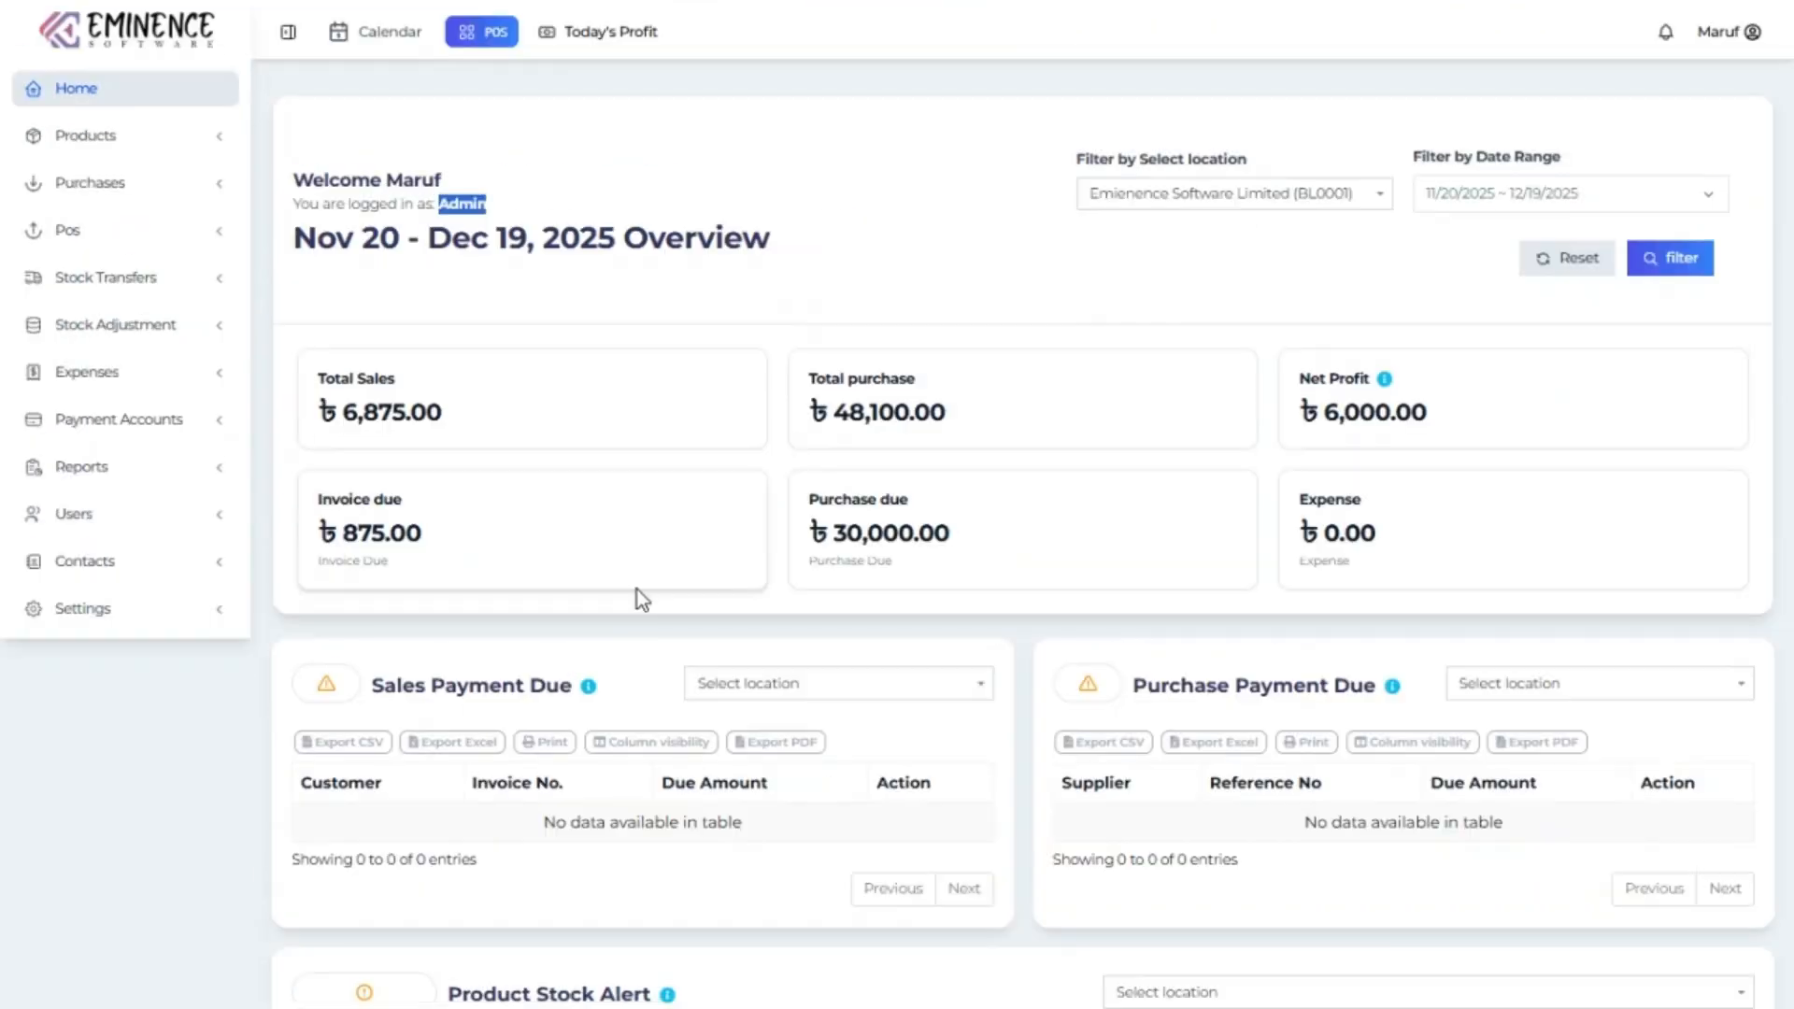
# Open the list of all products under Products.
pyautogui.click(138, 142)
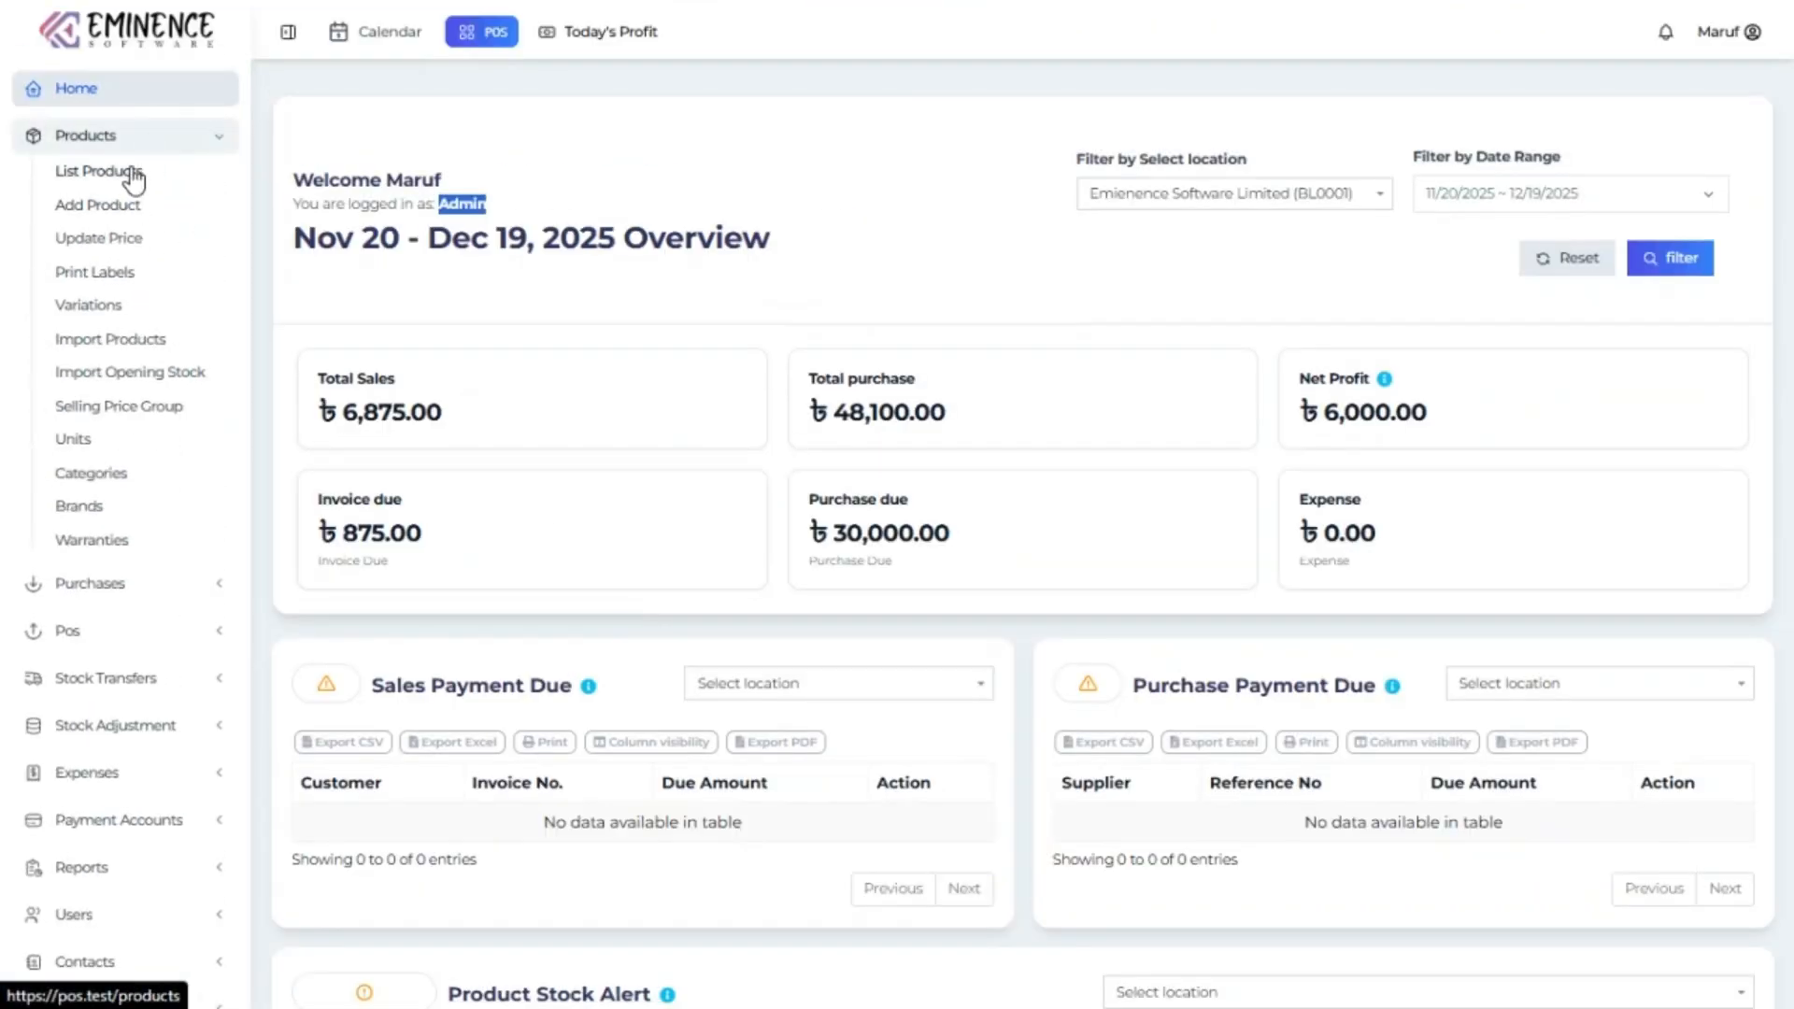
pyautogui.click(134, 175)
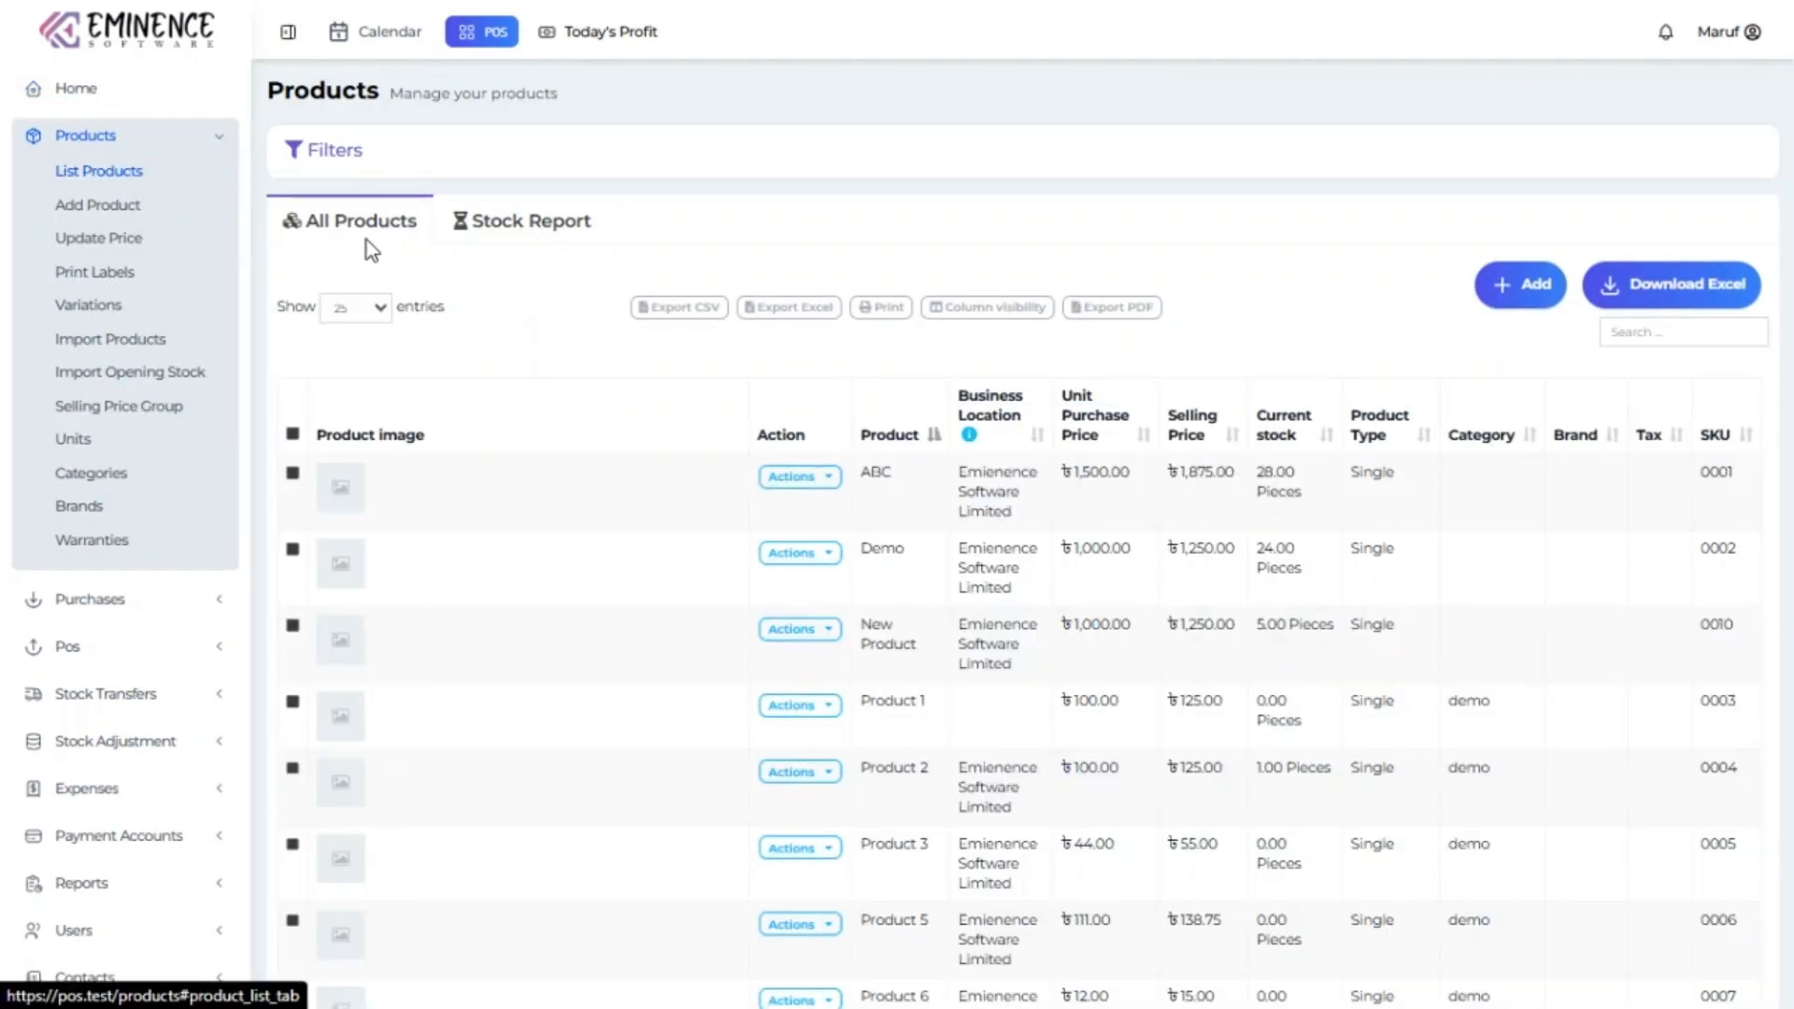
pyautogui.scroll(-4, 747, 550)
pyautogui.scroll(4, 747, 549)
# Review the Stock Report tab and open the stock history for ABC (0001).
pyautogui.click(558, 238)
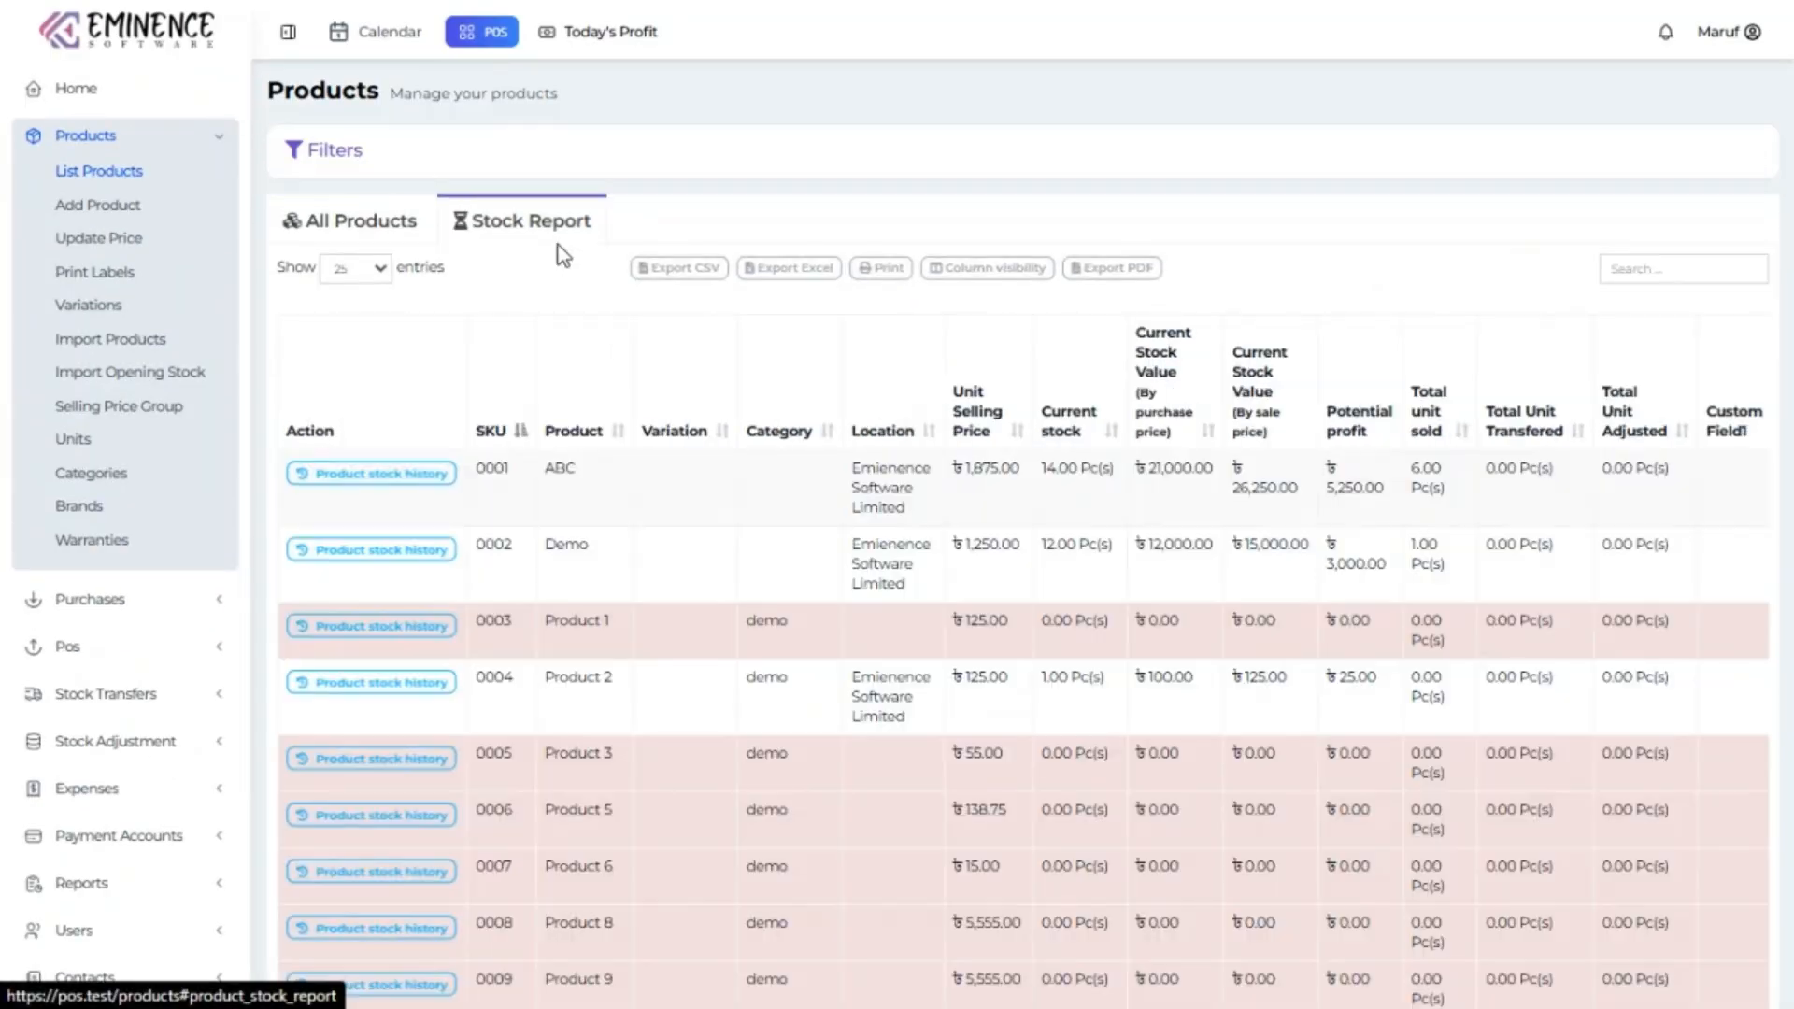
pyautogui.scroll(-4, 957, 544)
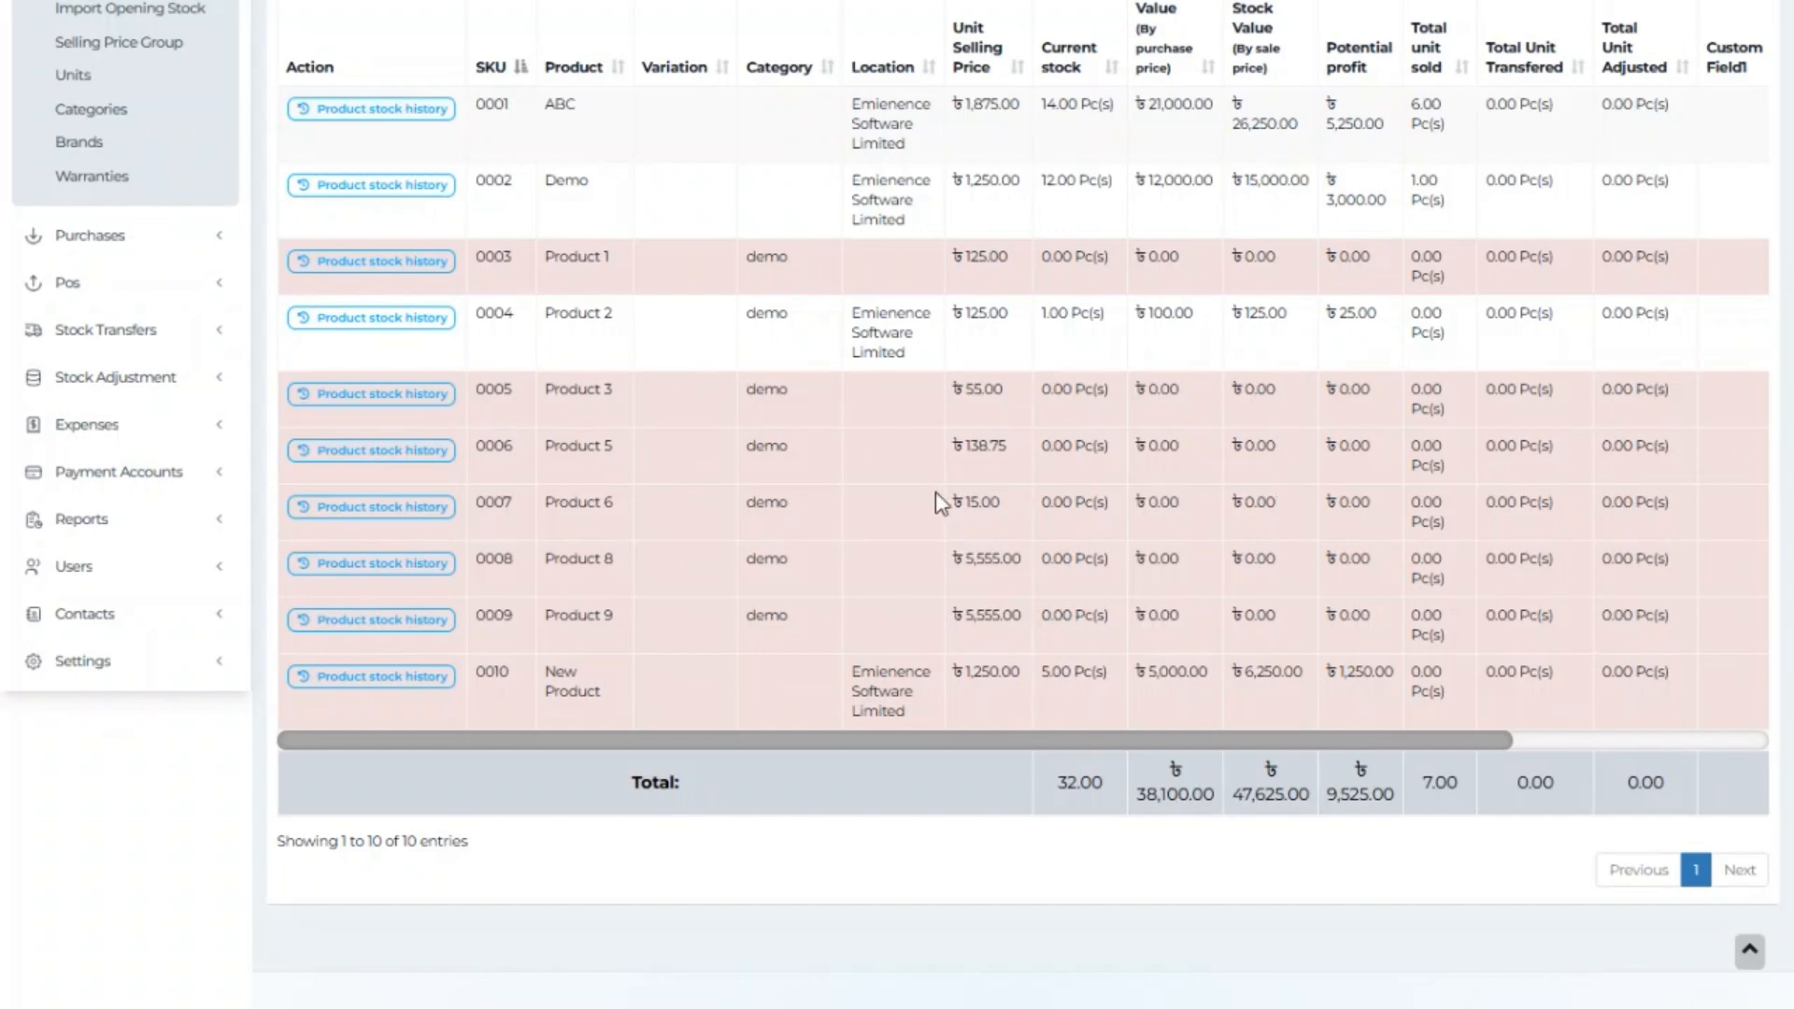
pyautogui.scroll(3, 935, 491)
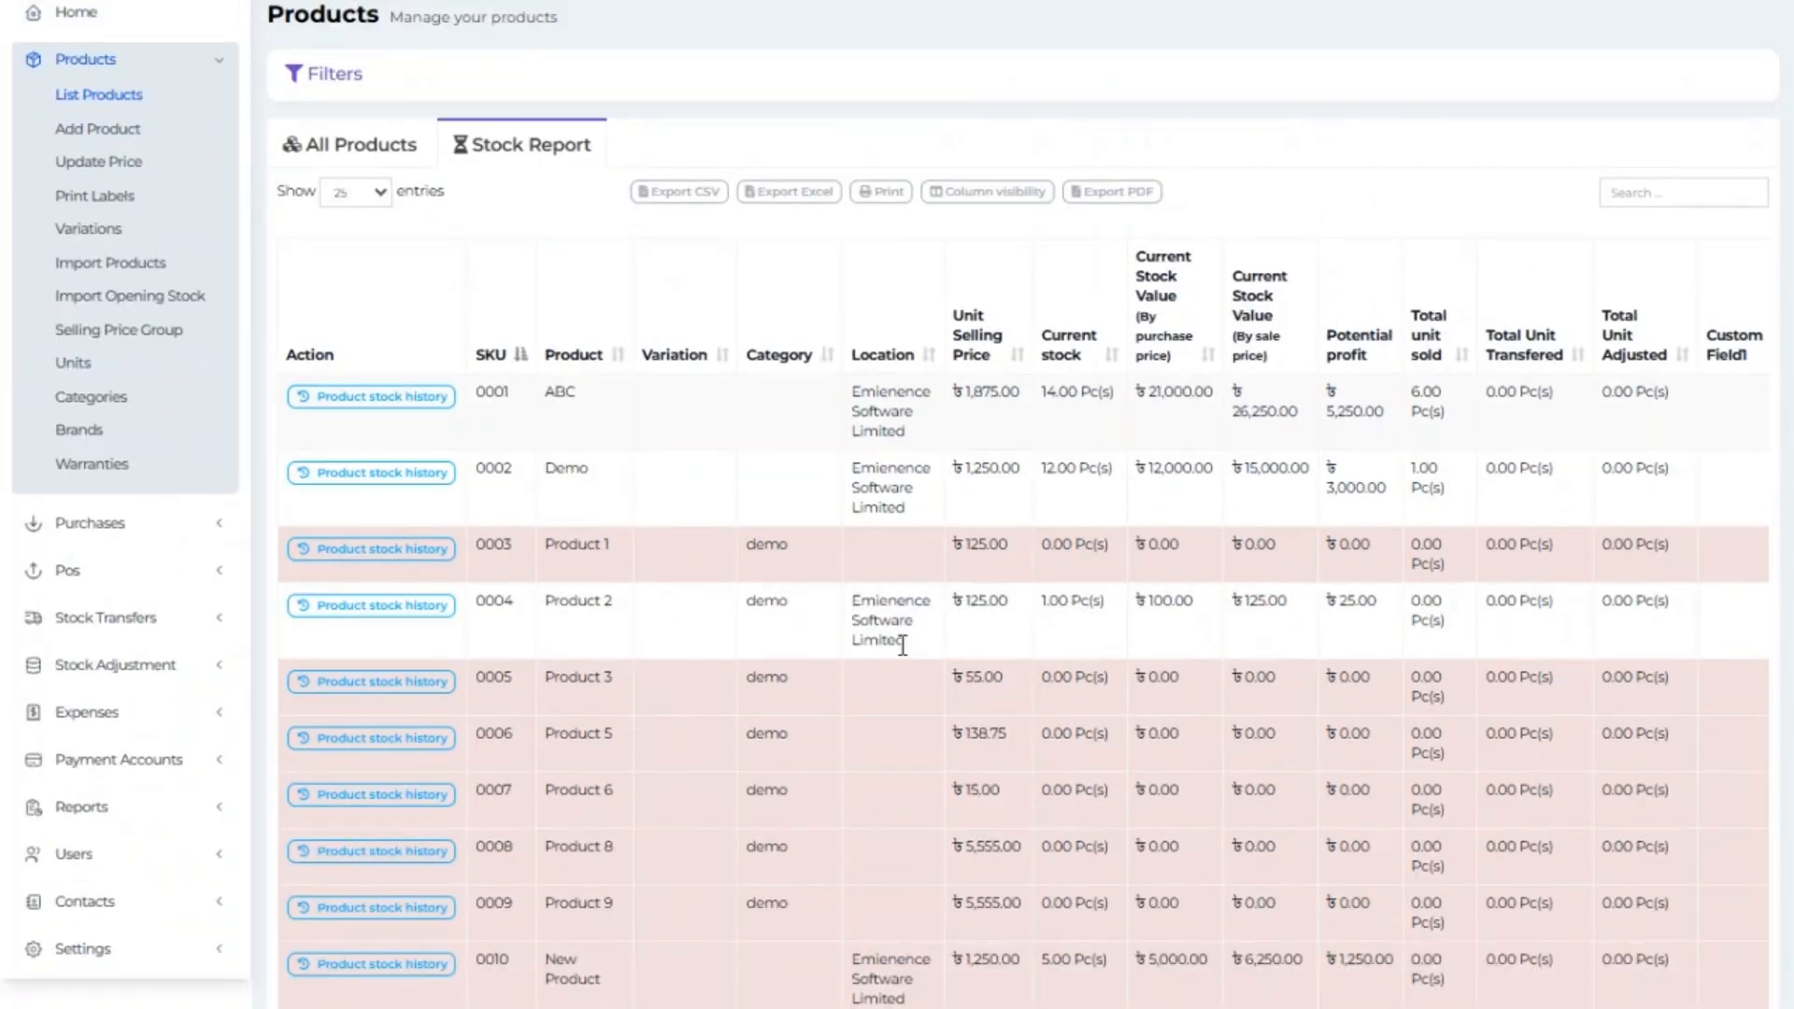
pyautogui.click(418, 399)
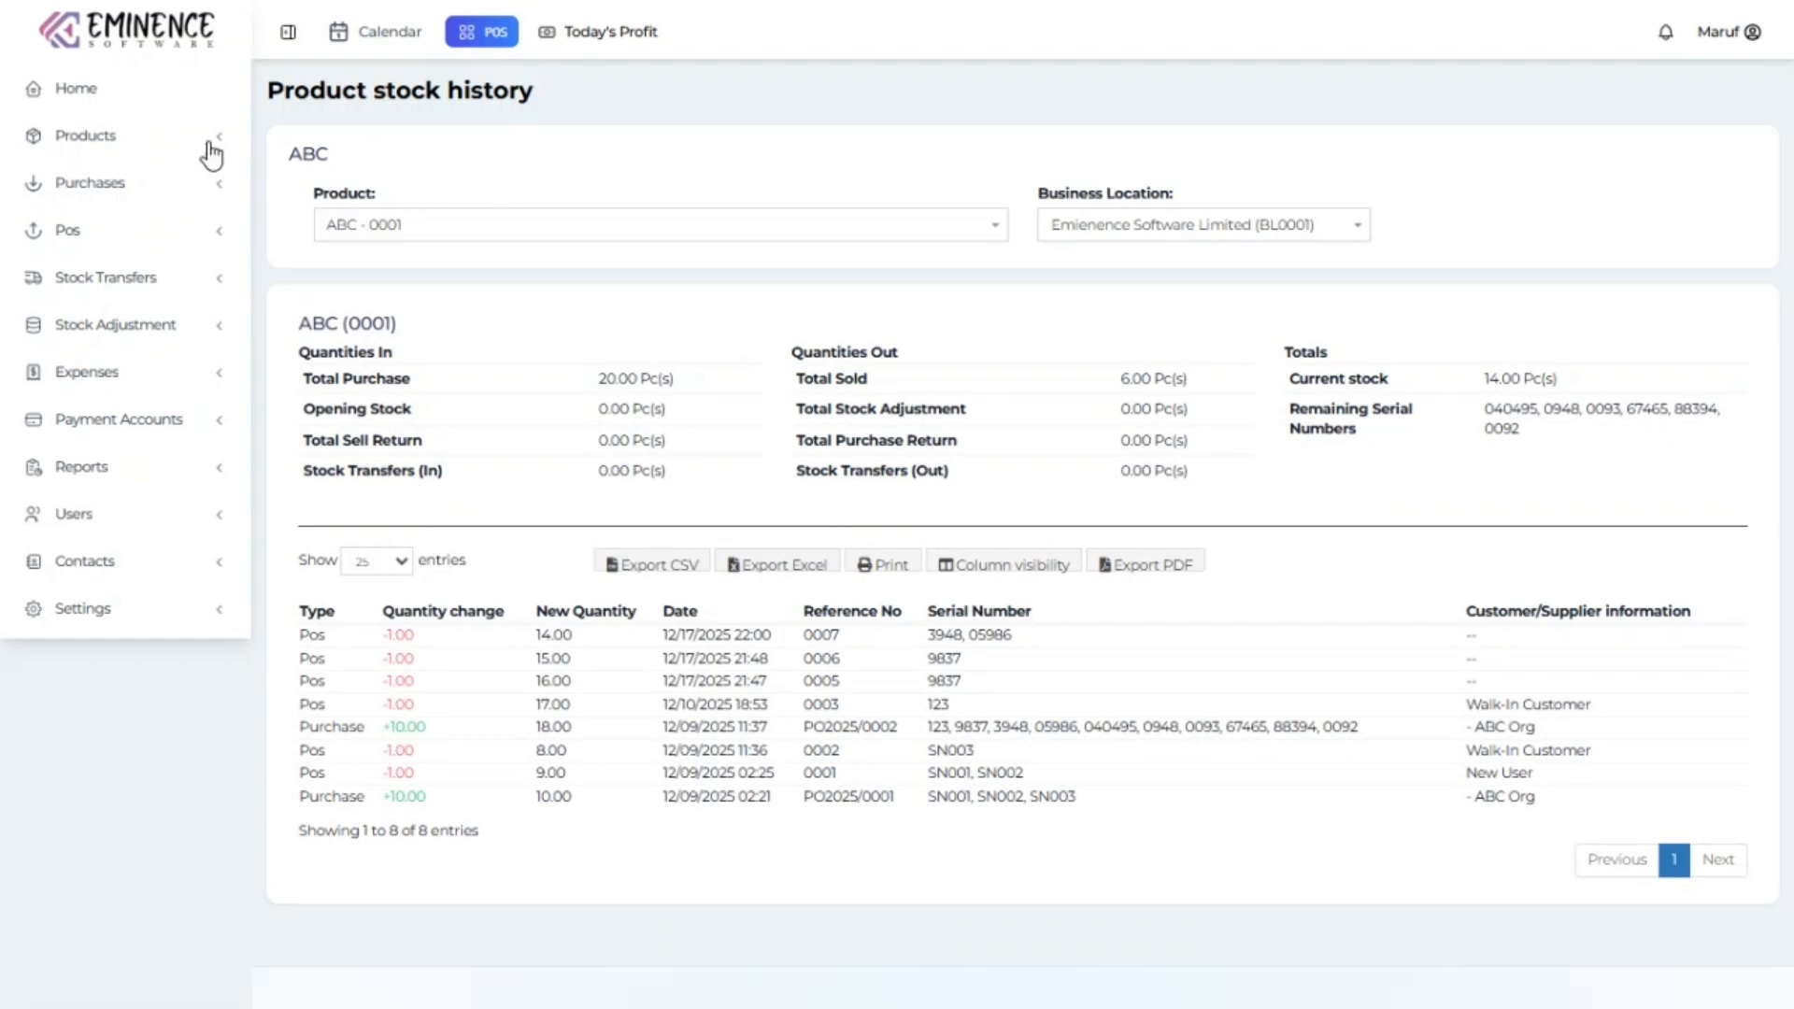
pyautogui.click(140, 137)
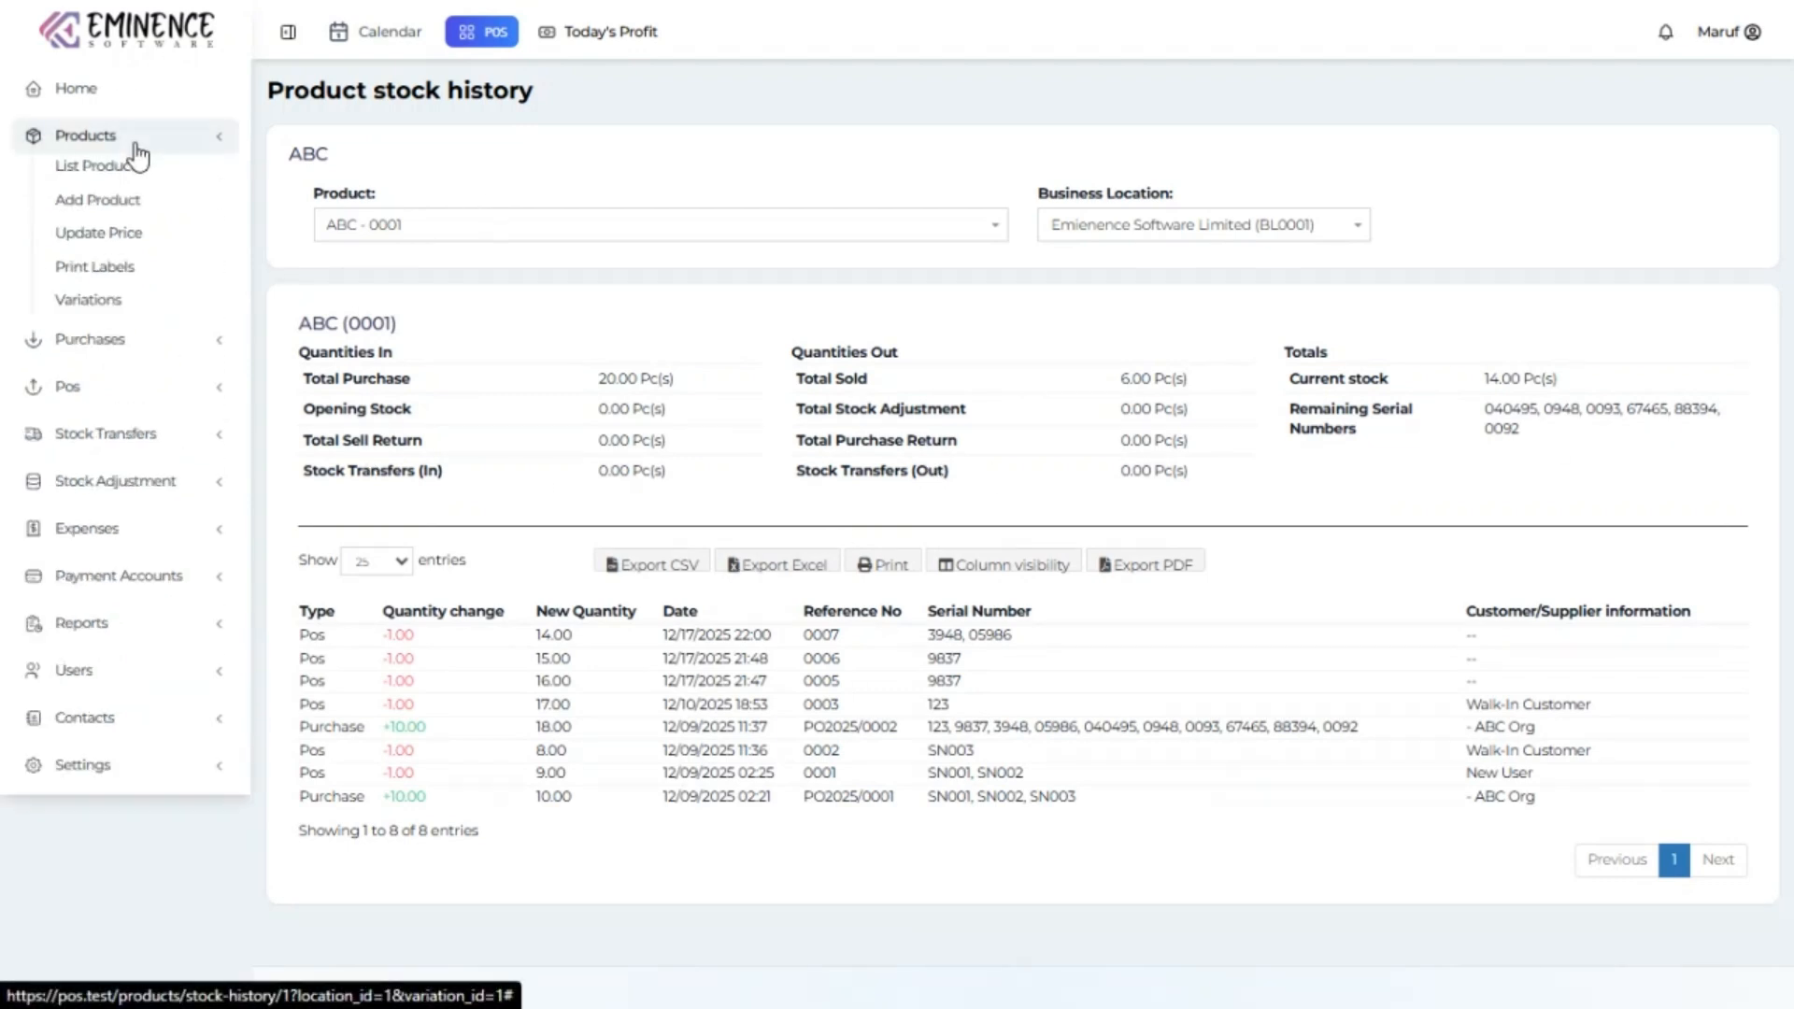
# Open the Add Product form and scroll through it to the Product Type choices.
pyautogui.click(125, 210)
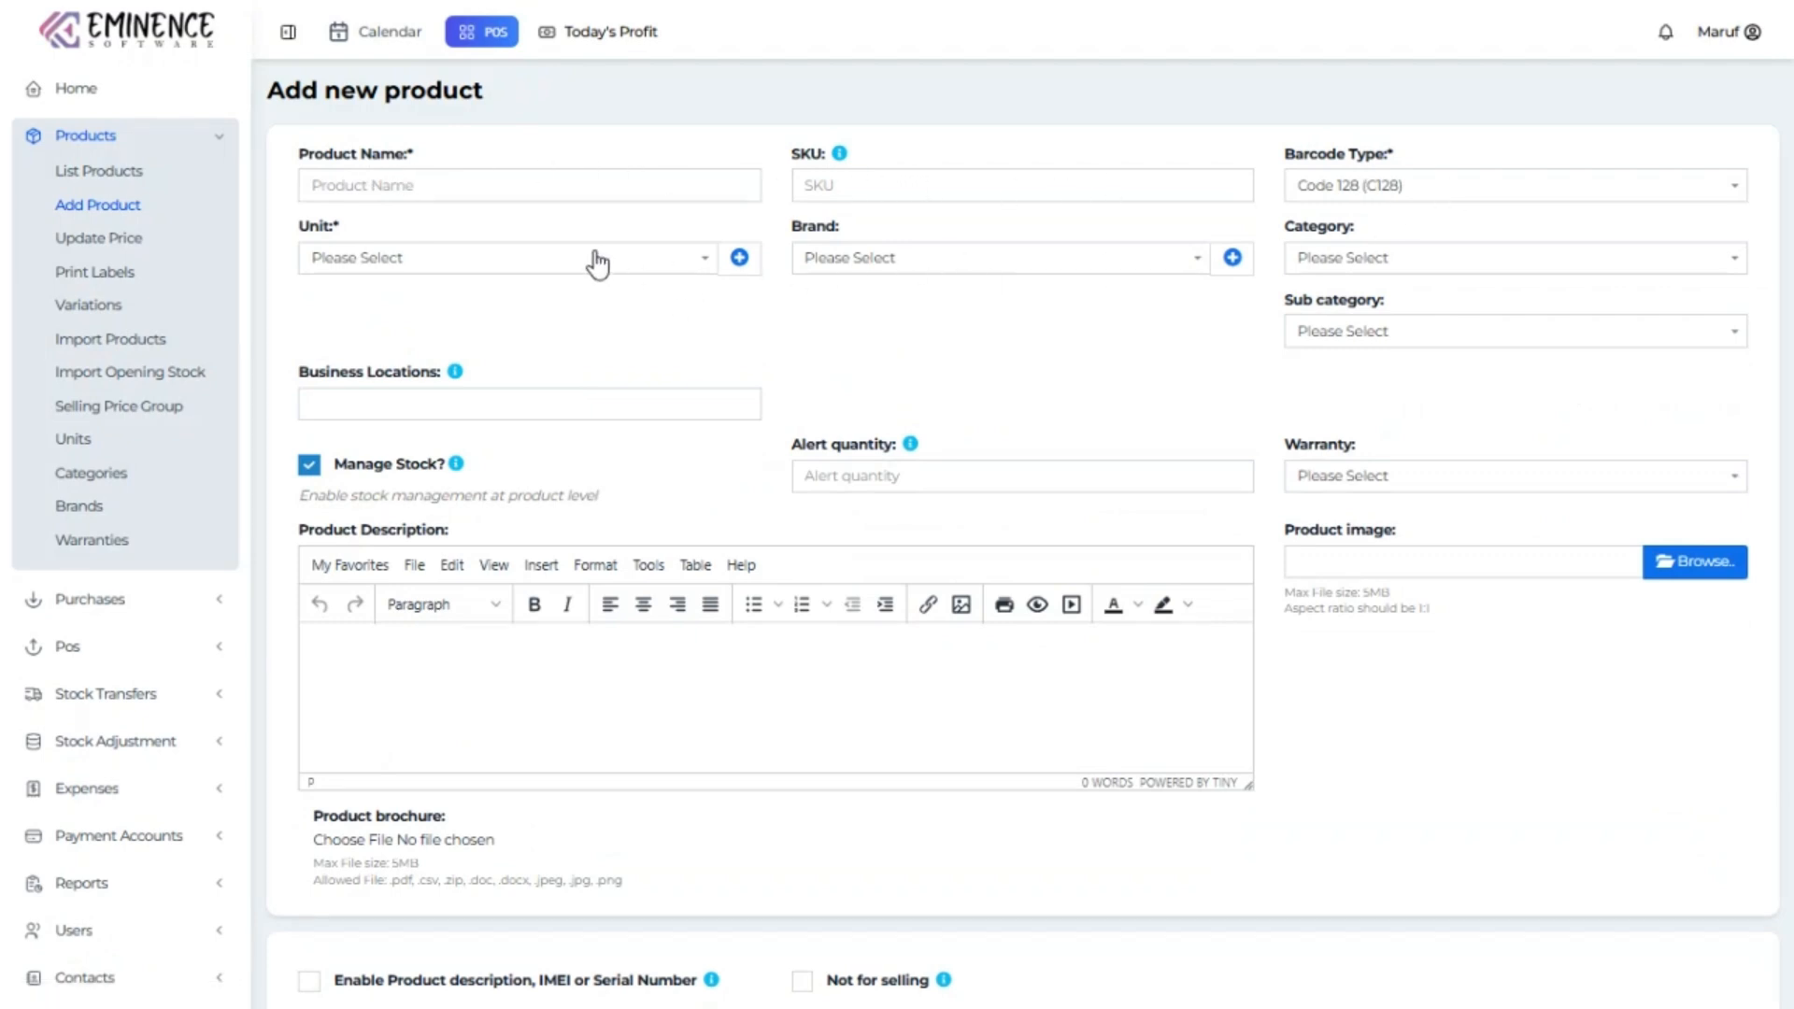
pyautogui.scroll(-4, 1052, 428)
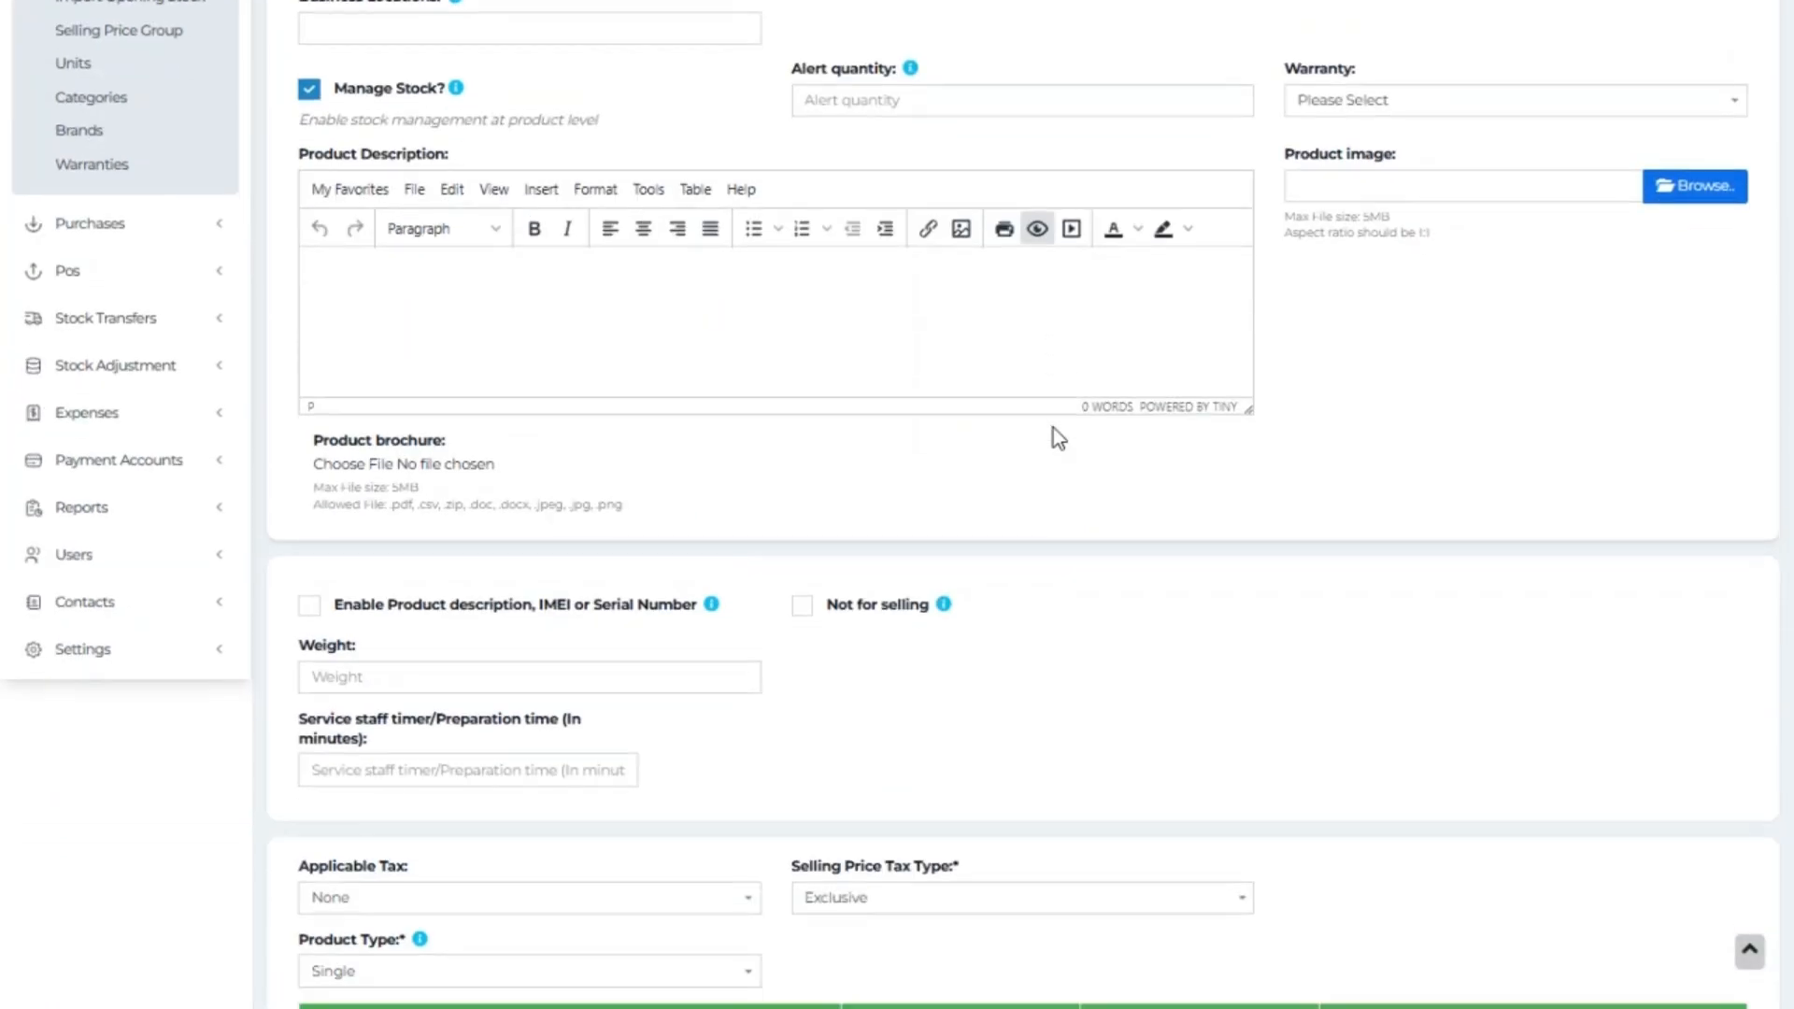
pyautogui.scroll(-4, 1140, 718)
pyautogui.scroll(-2, 1134, 708)
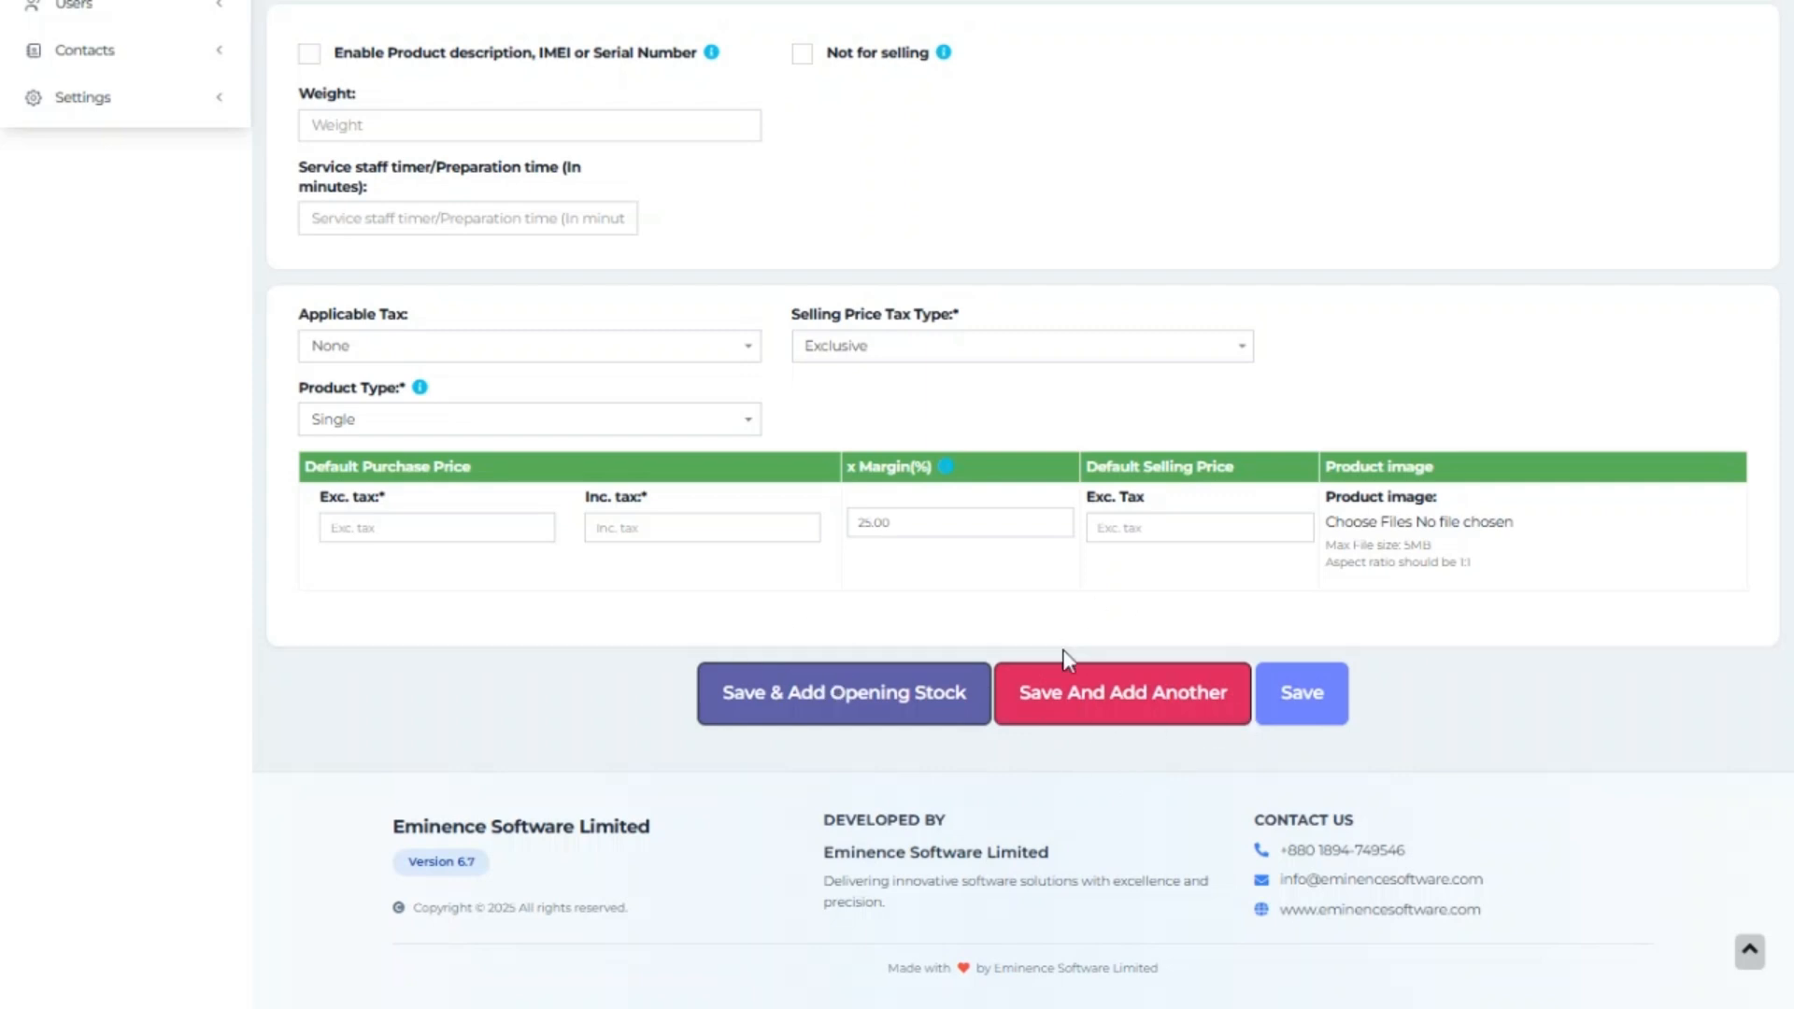
pyautogui.scroll(7, 1065, 652)
pyautogui.scroll(-7, 1068, 661)
pyautogui.click(504, 433)
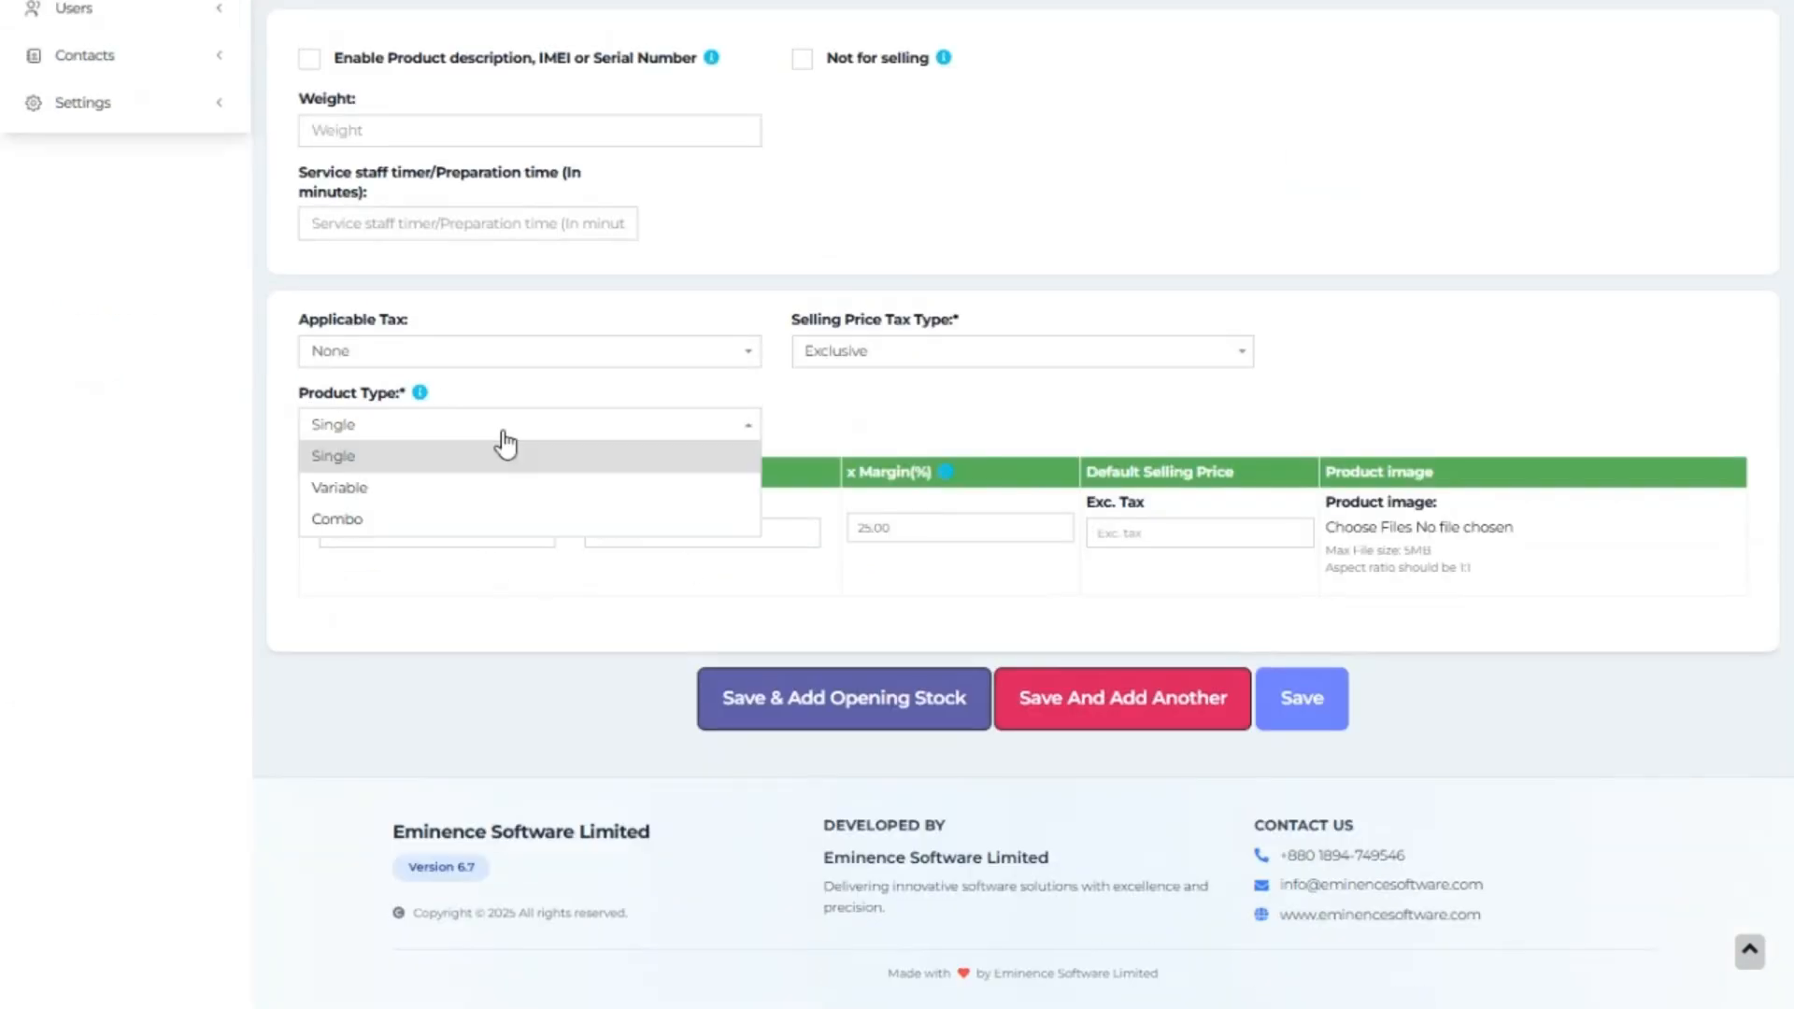
# Try Variable product type with three variation rows and inspect the 25 margin value.
pyautogui.click(477, 487)
pyautogui.scroll(-1, 478, 491)
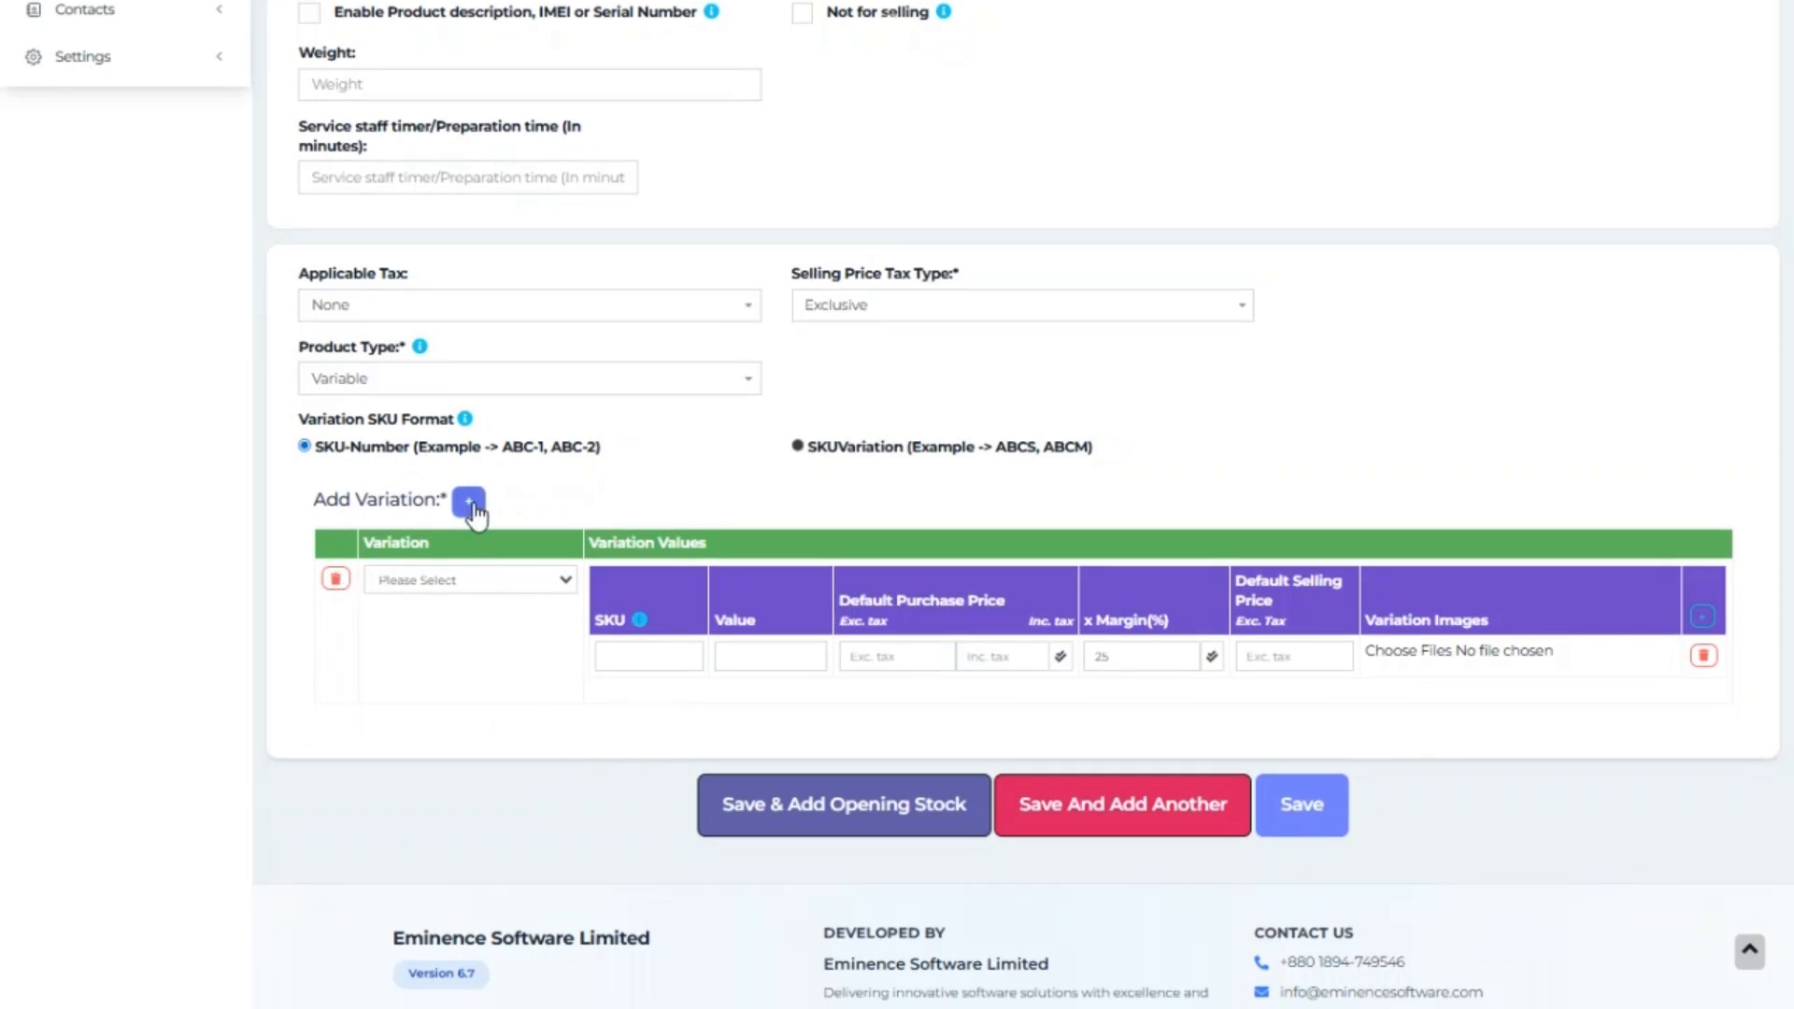
pyautogui.click(469, 501)
pyautogui.click(469, 502)
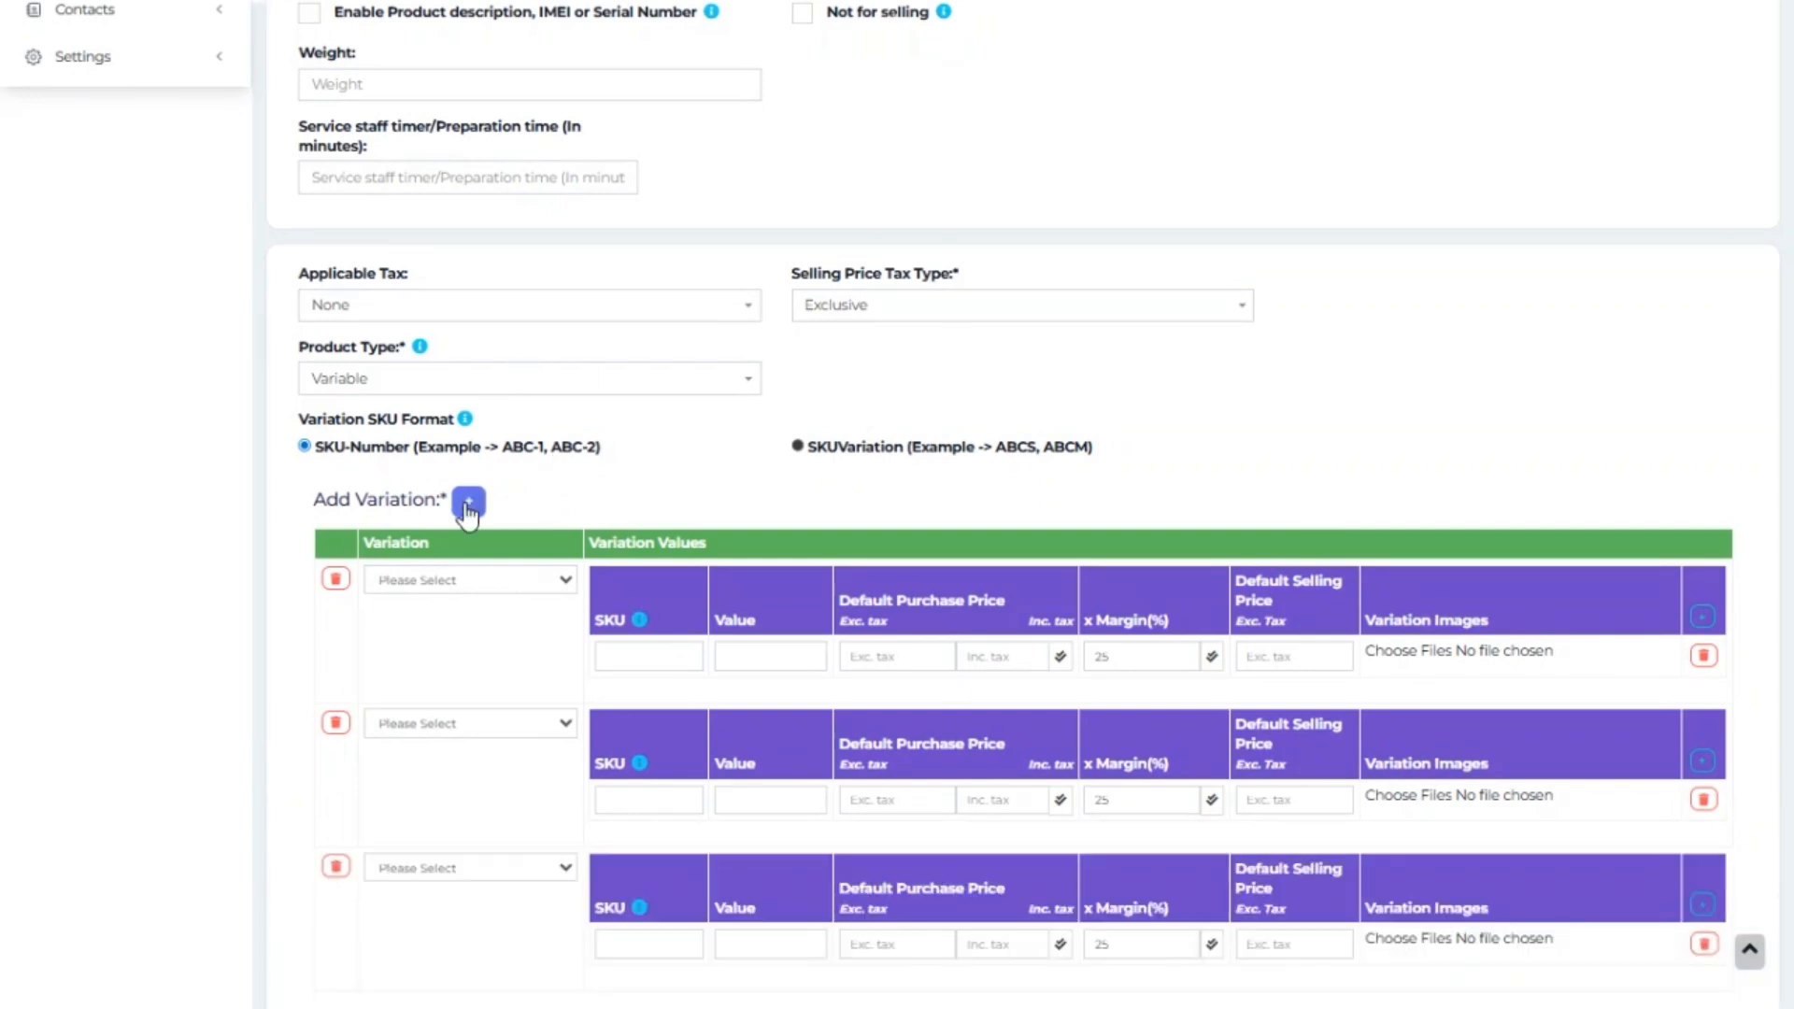
pyautogui.click(491, 585)
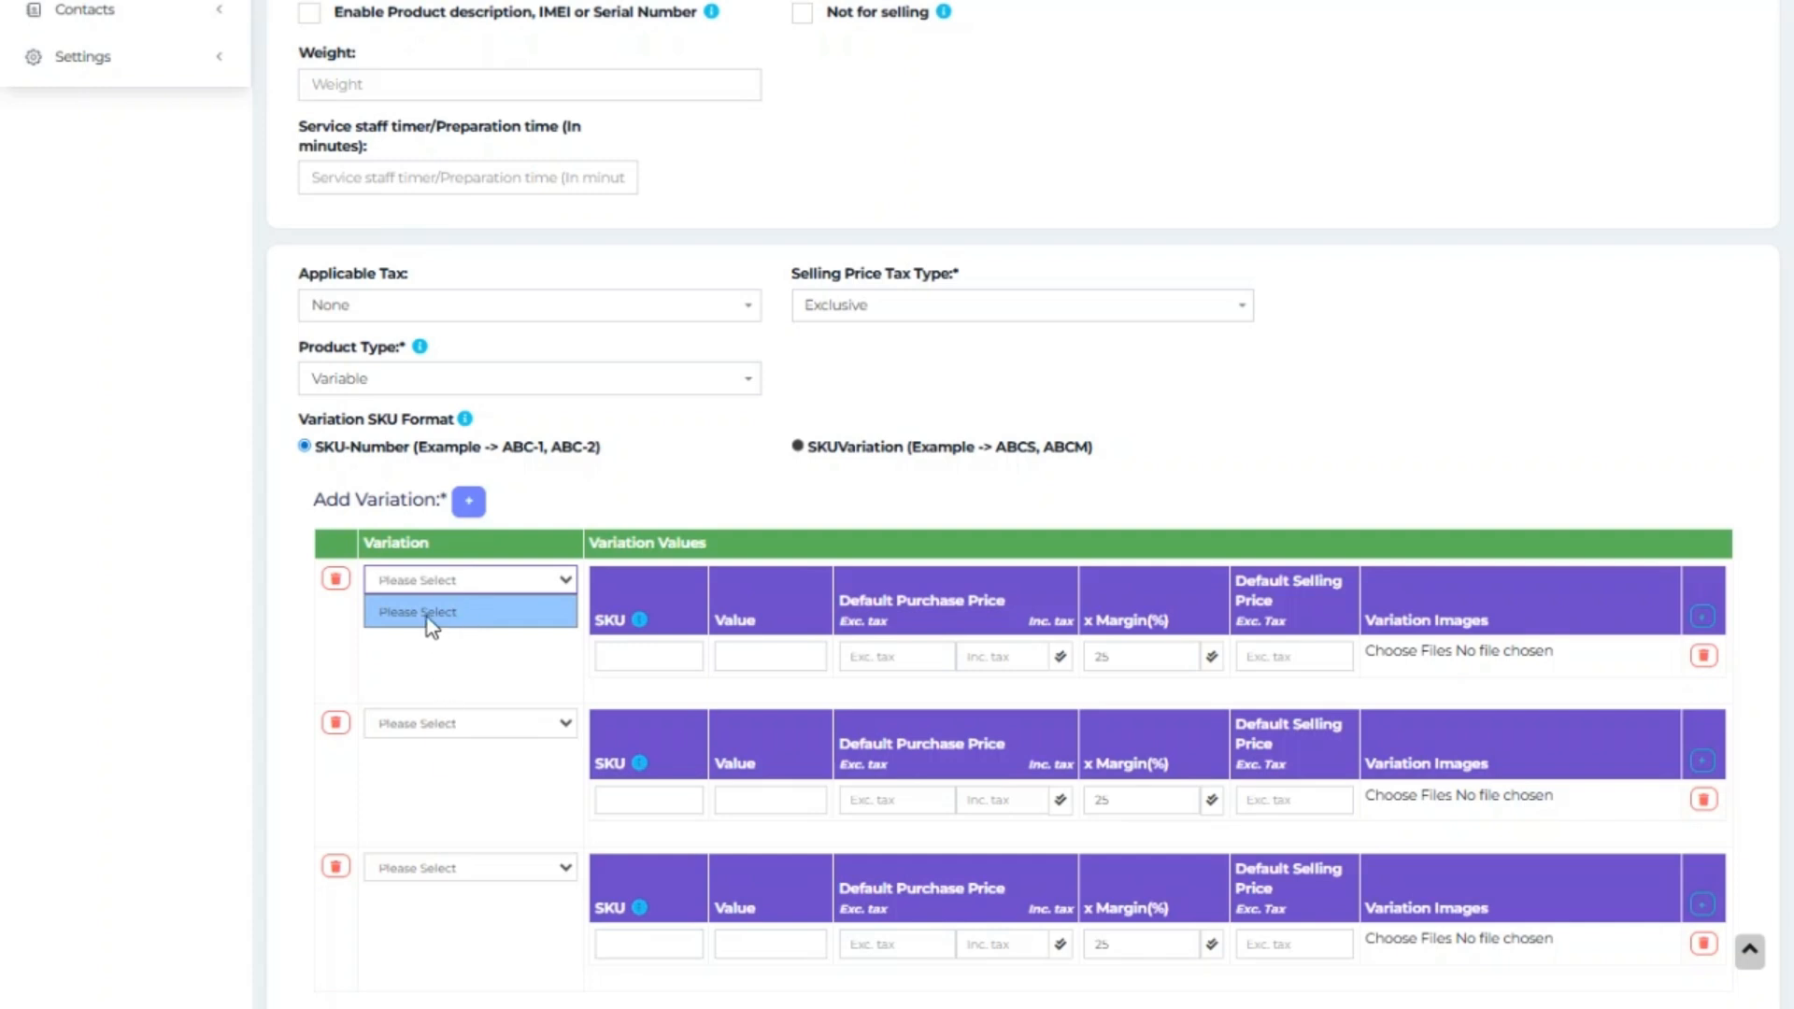
pyautogui.scroll(10, 378, 789)
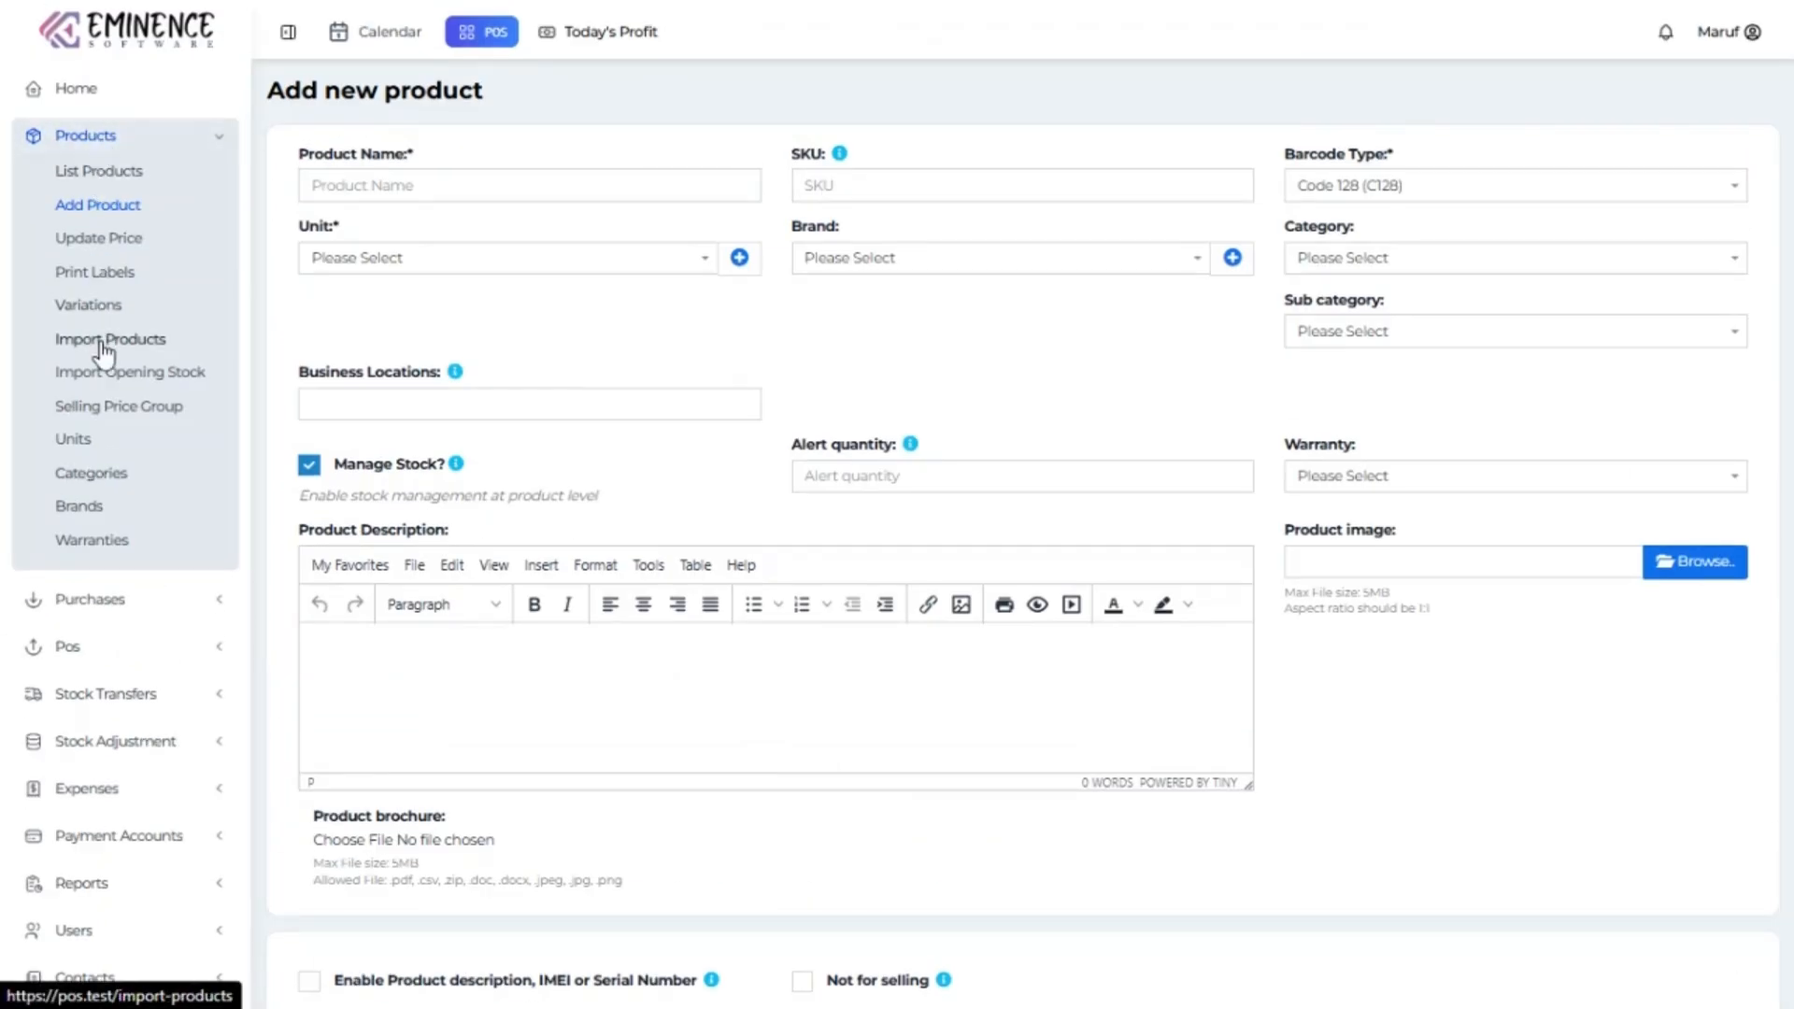
pyautogui.scroll(-8, 586, 467)
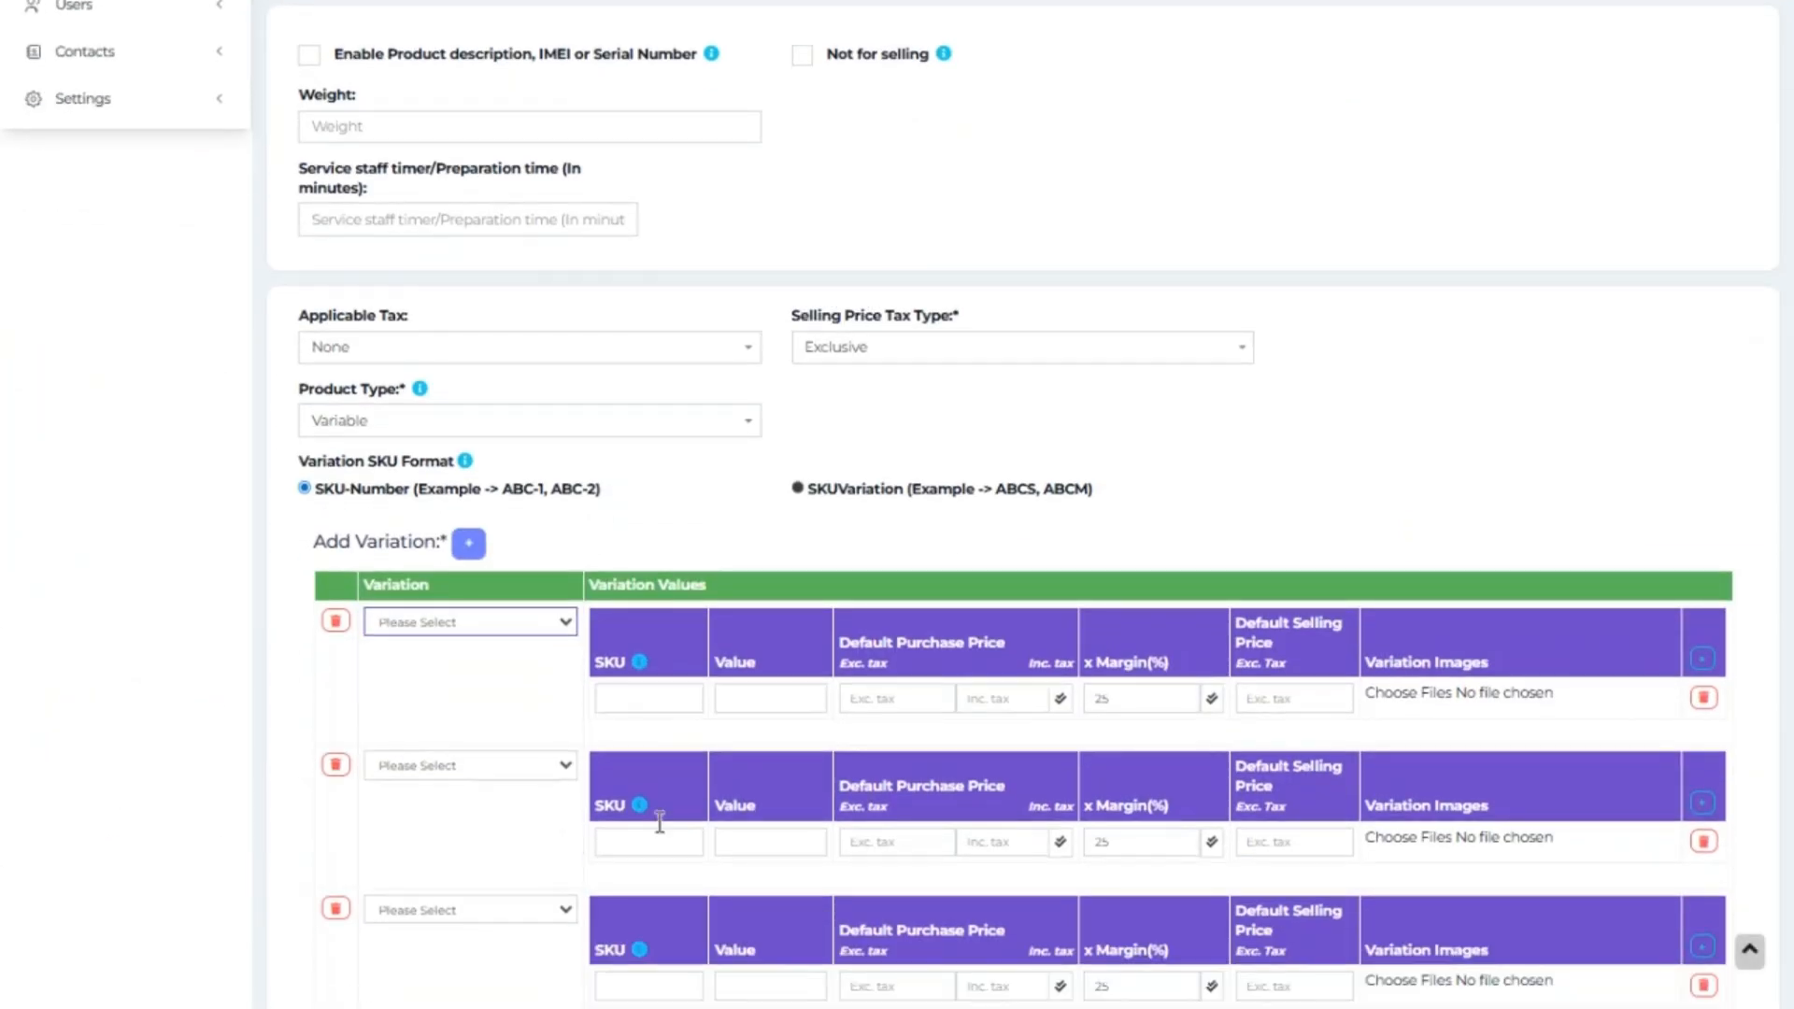
pyautogui.scroll(-3, 998, 738)
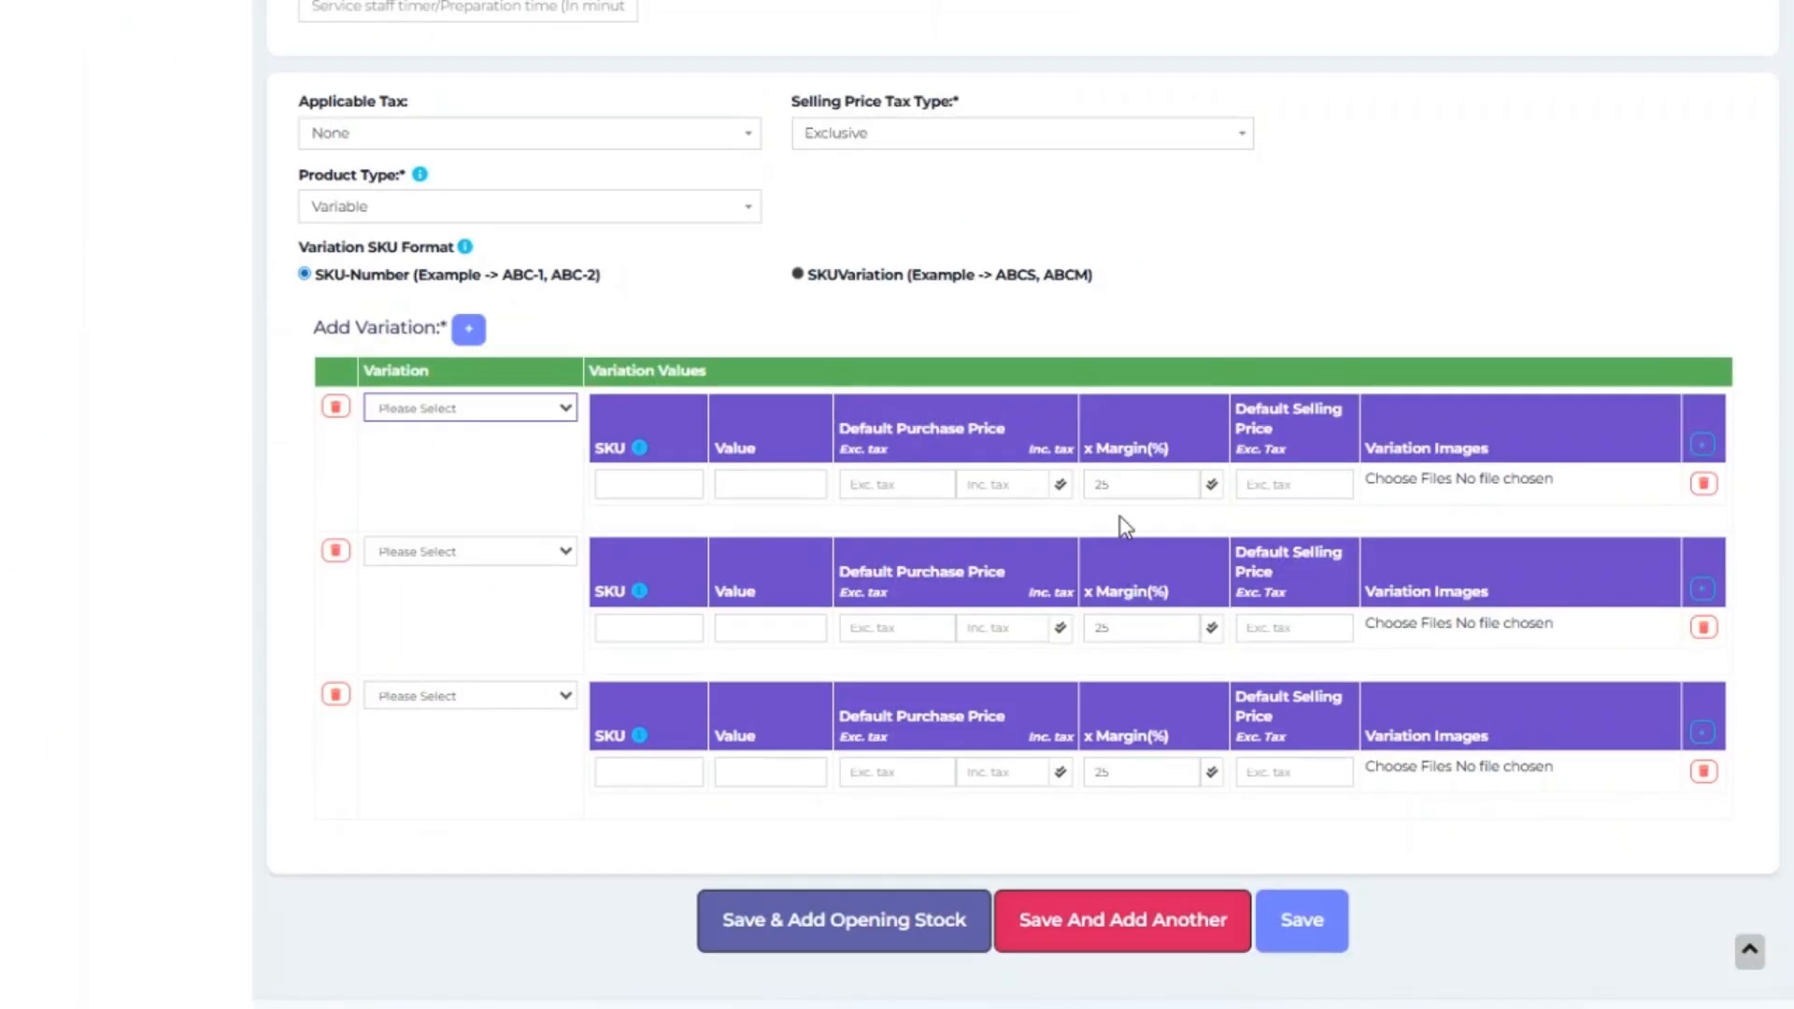
pyautogui.doubleClick(1126, 484)
# Revert product type to Single and toggle selling price tax Inclusive, then back to Exclusive.
pyautogui.click(588, 211)
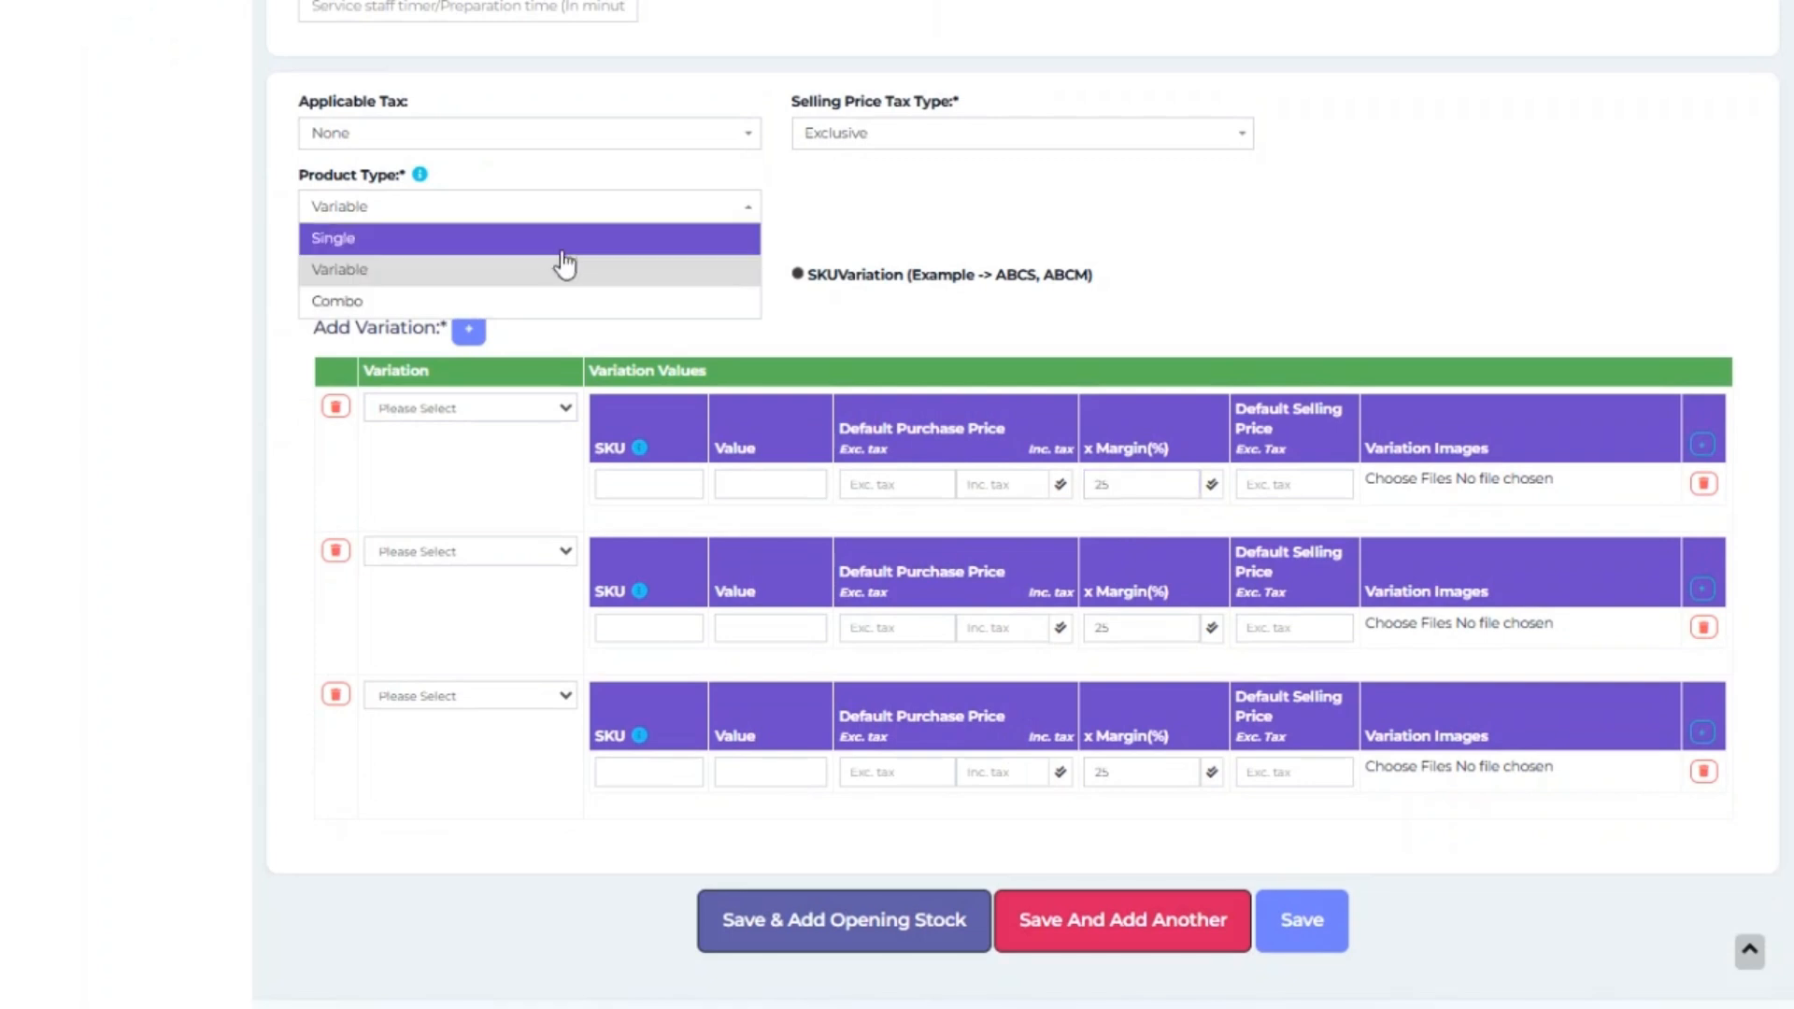
pyautogui.click(560, 236)
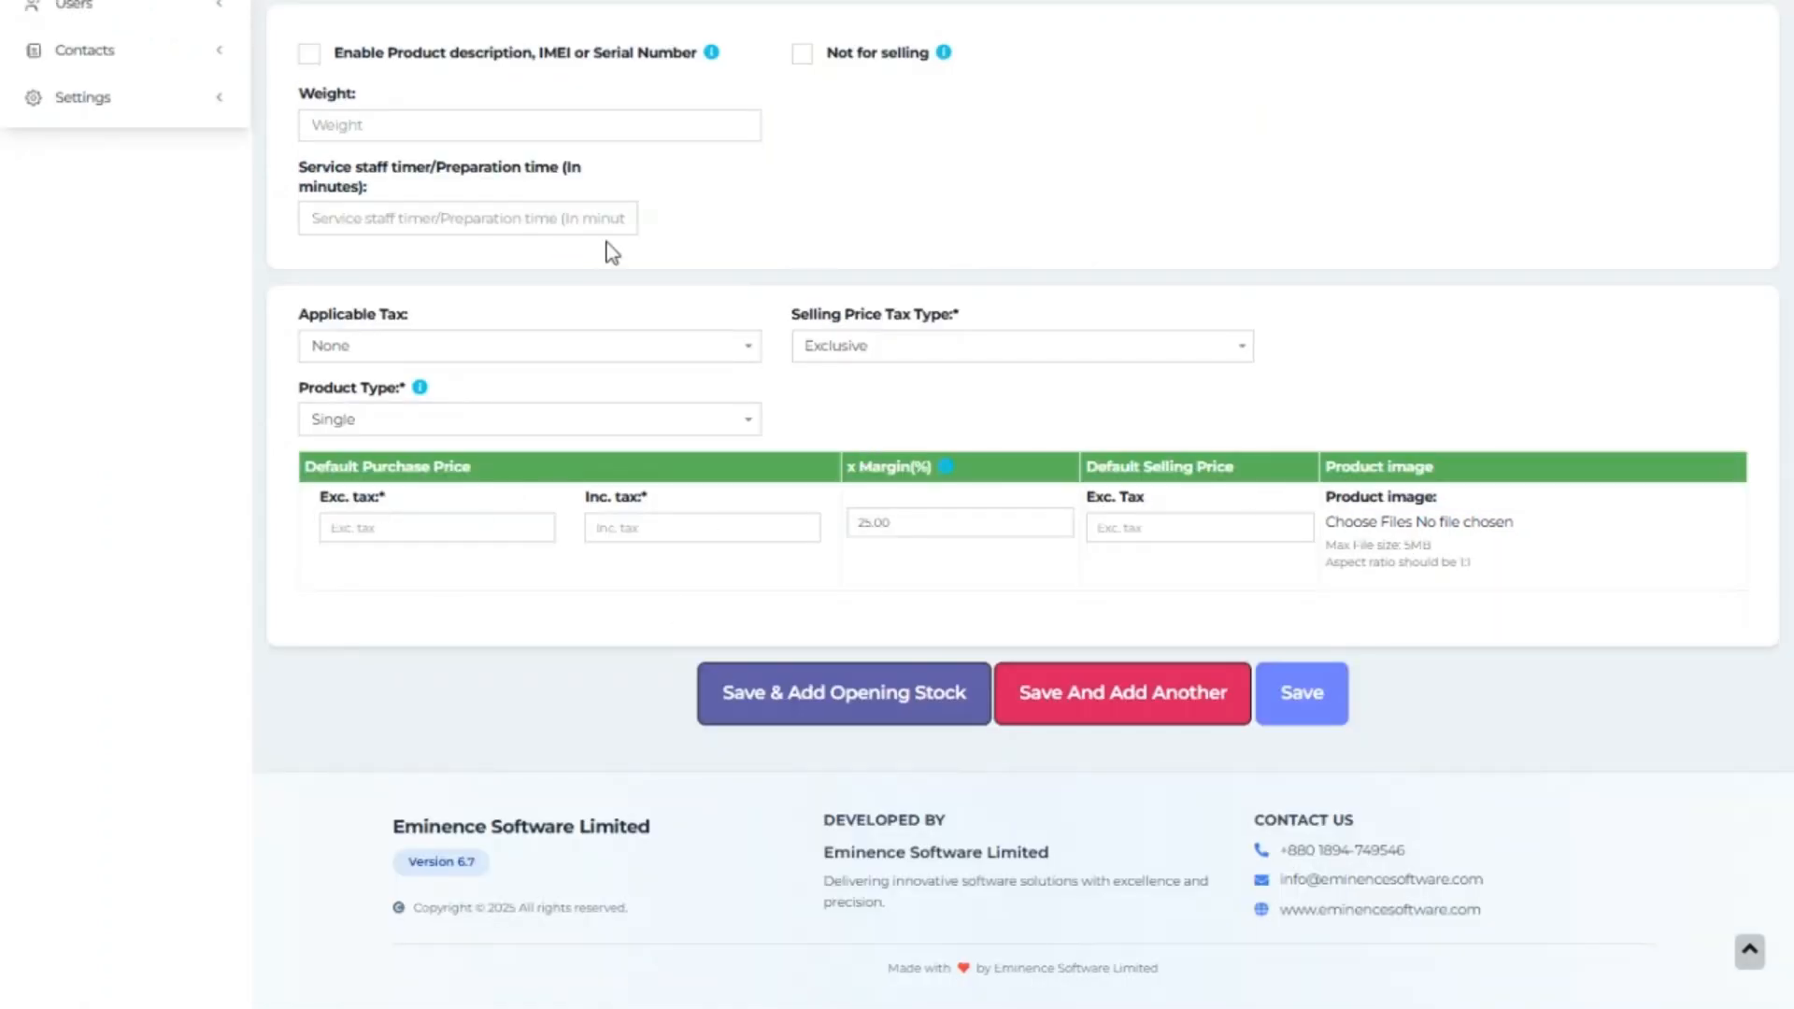
pyautogui.click(948, 360)
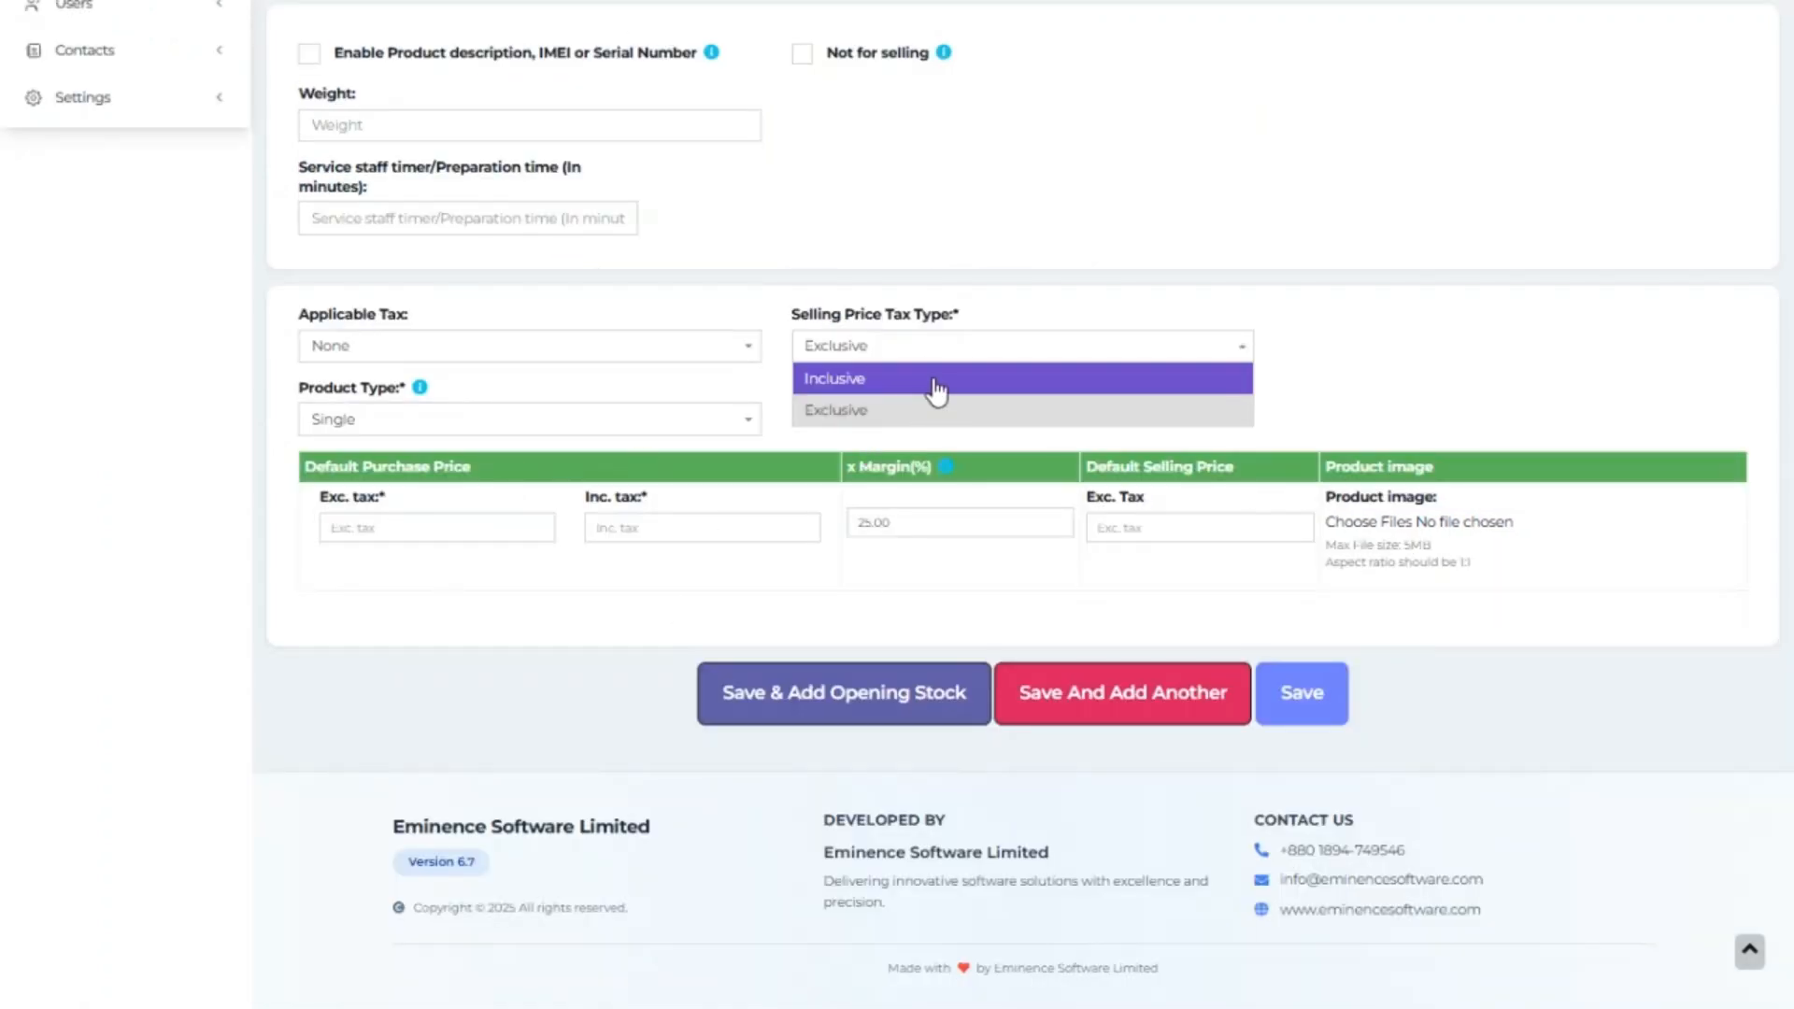
pyautogui.click(938, 389)
pyautogui.click(871, 349)
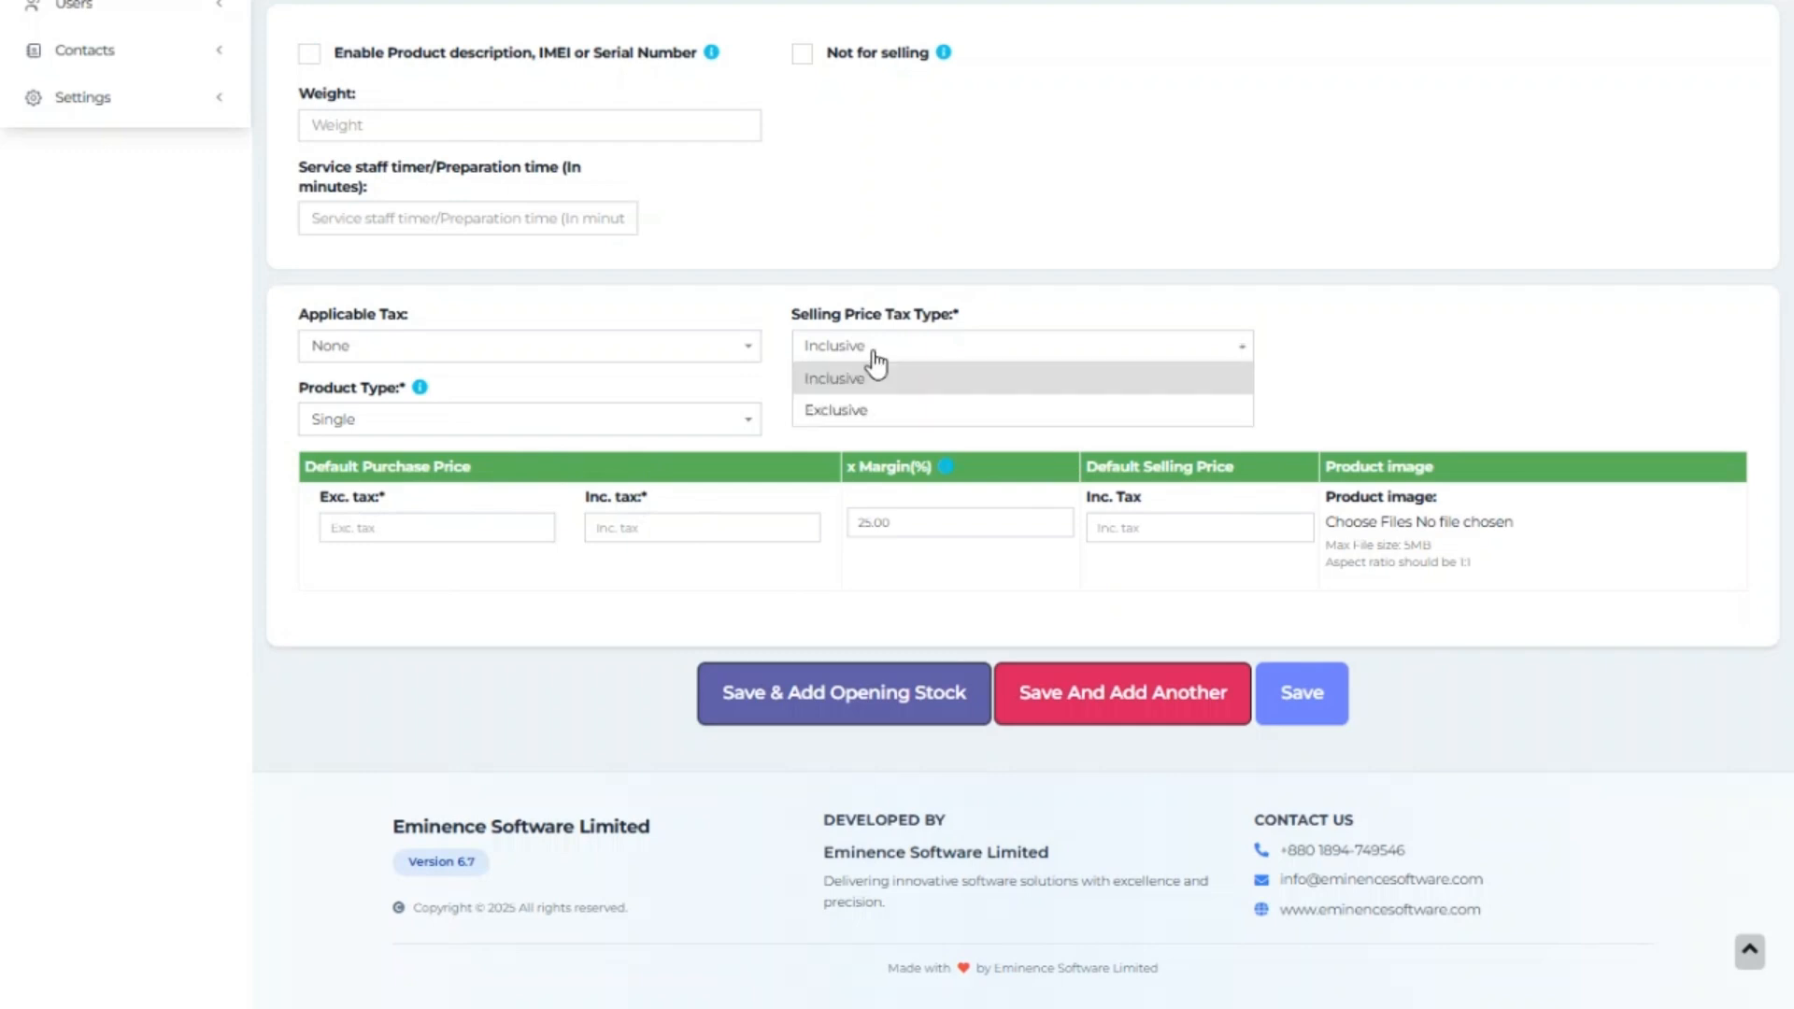
pyautogui.click(860, 416)
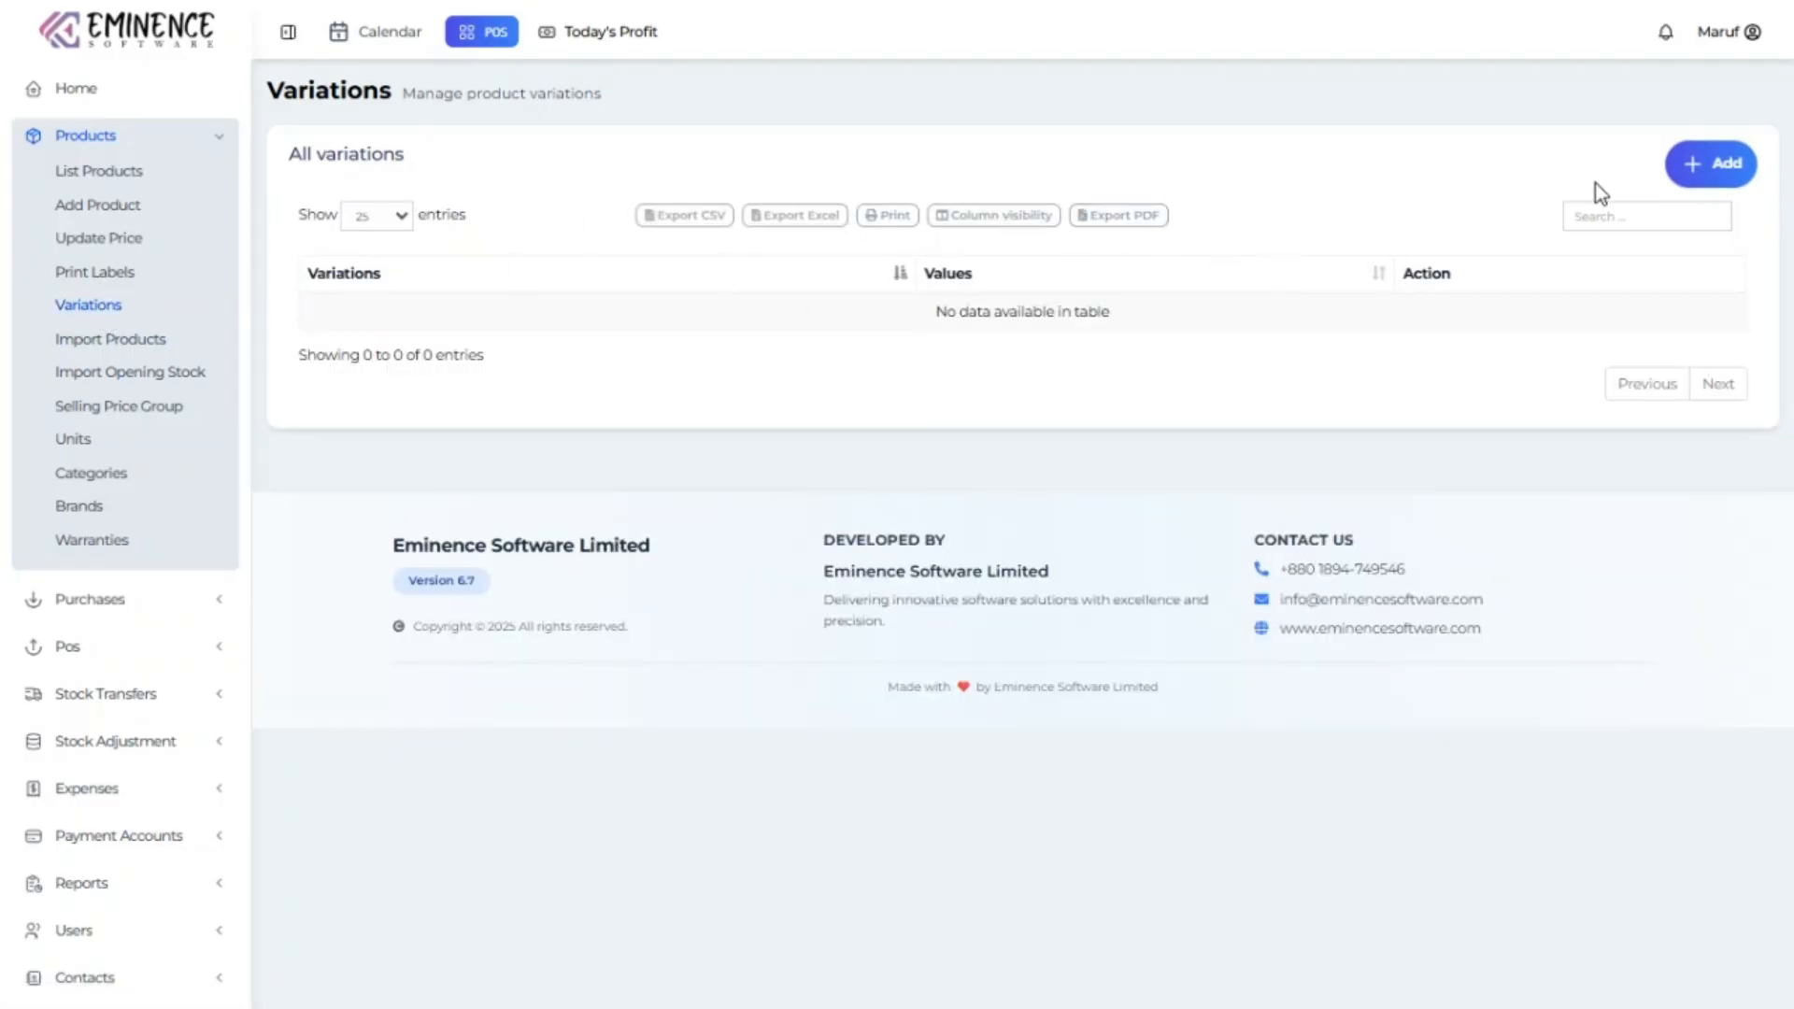
# Start a new variation with three value rows, then close it without saving.
pyautogui.click(1699, 182)
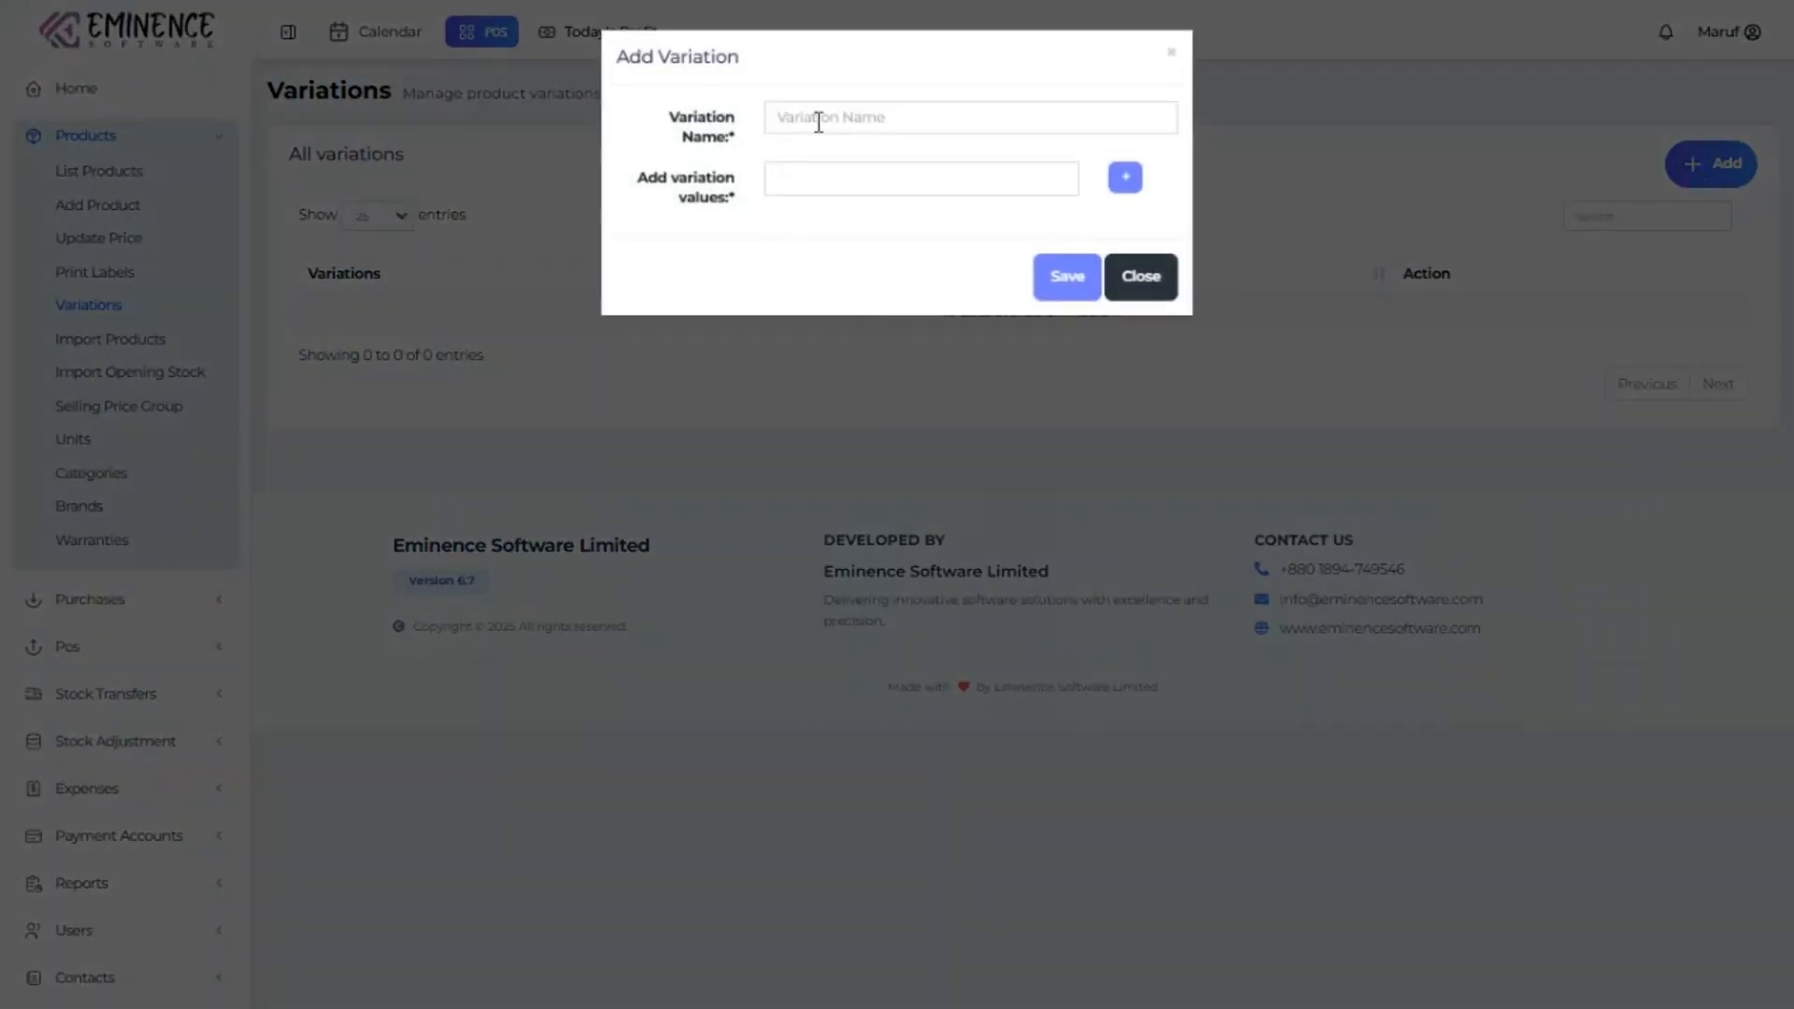
pyautogui.click(819, 120)
pyautogui.click(841, 180)
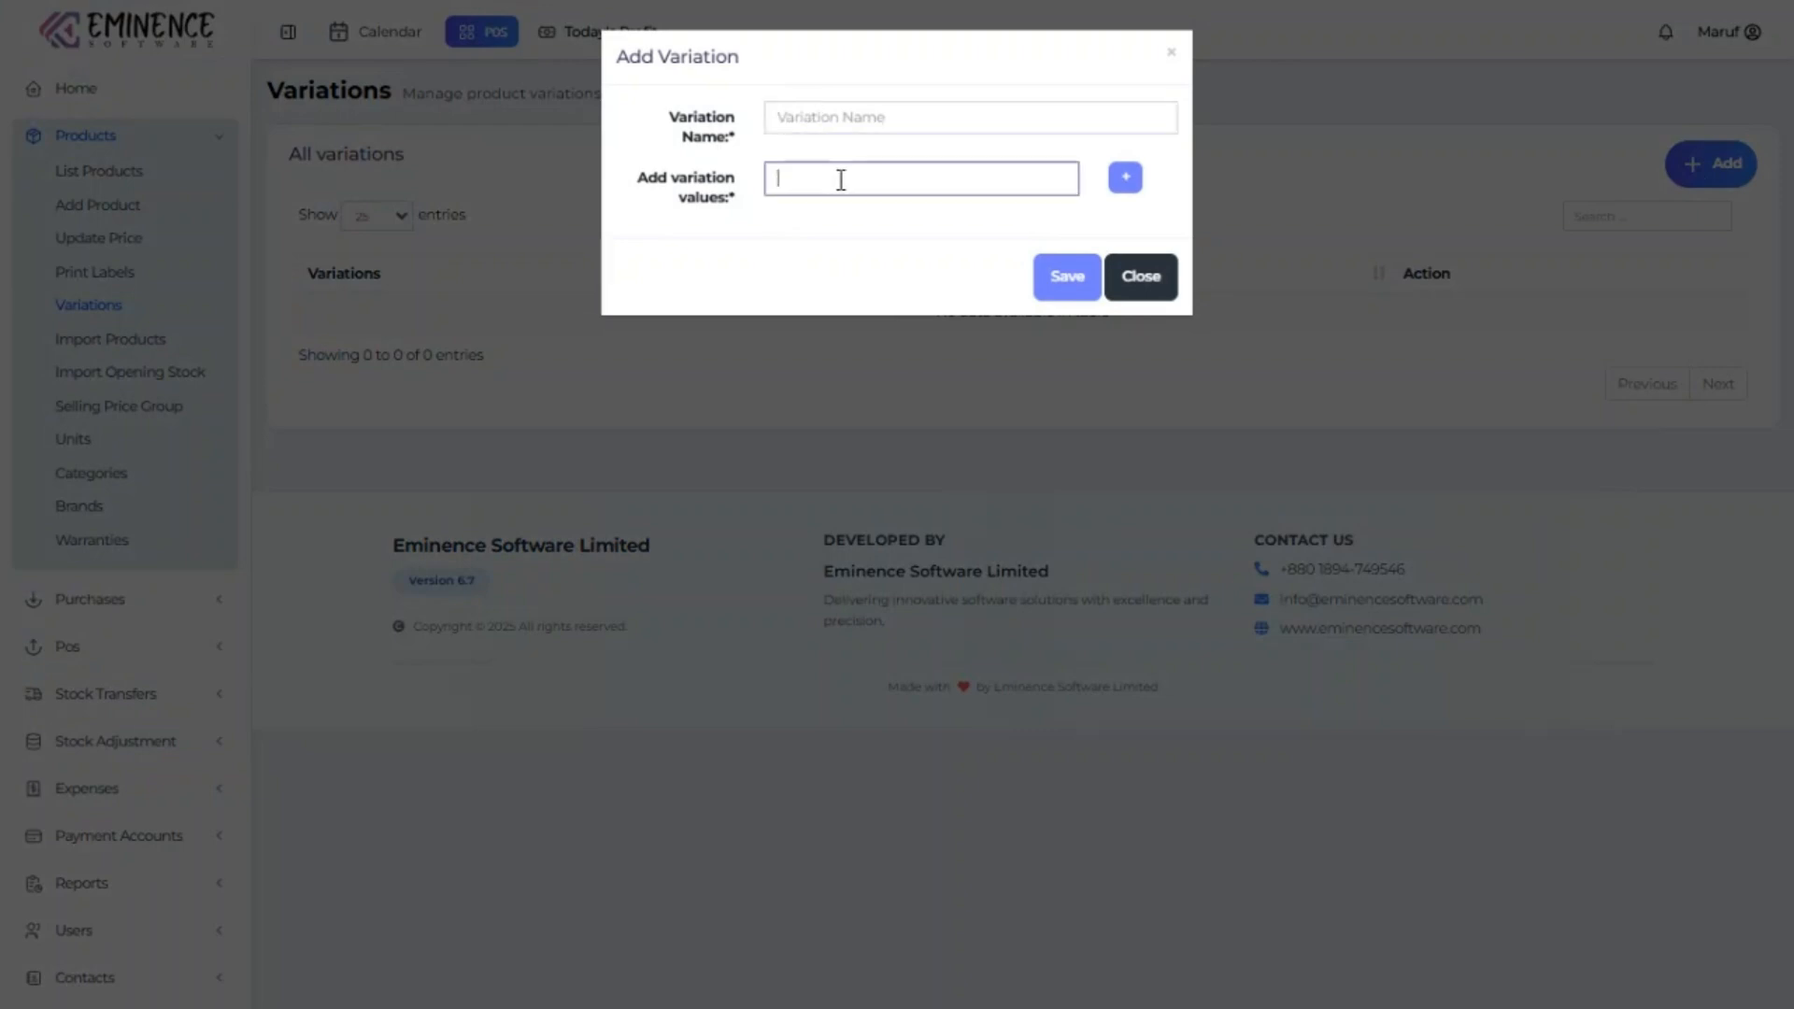
pyautogui.click(1125, 183)
pyautogui.click(1125, 183)
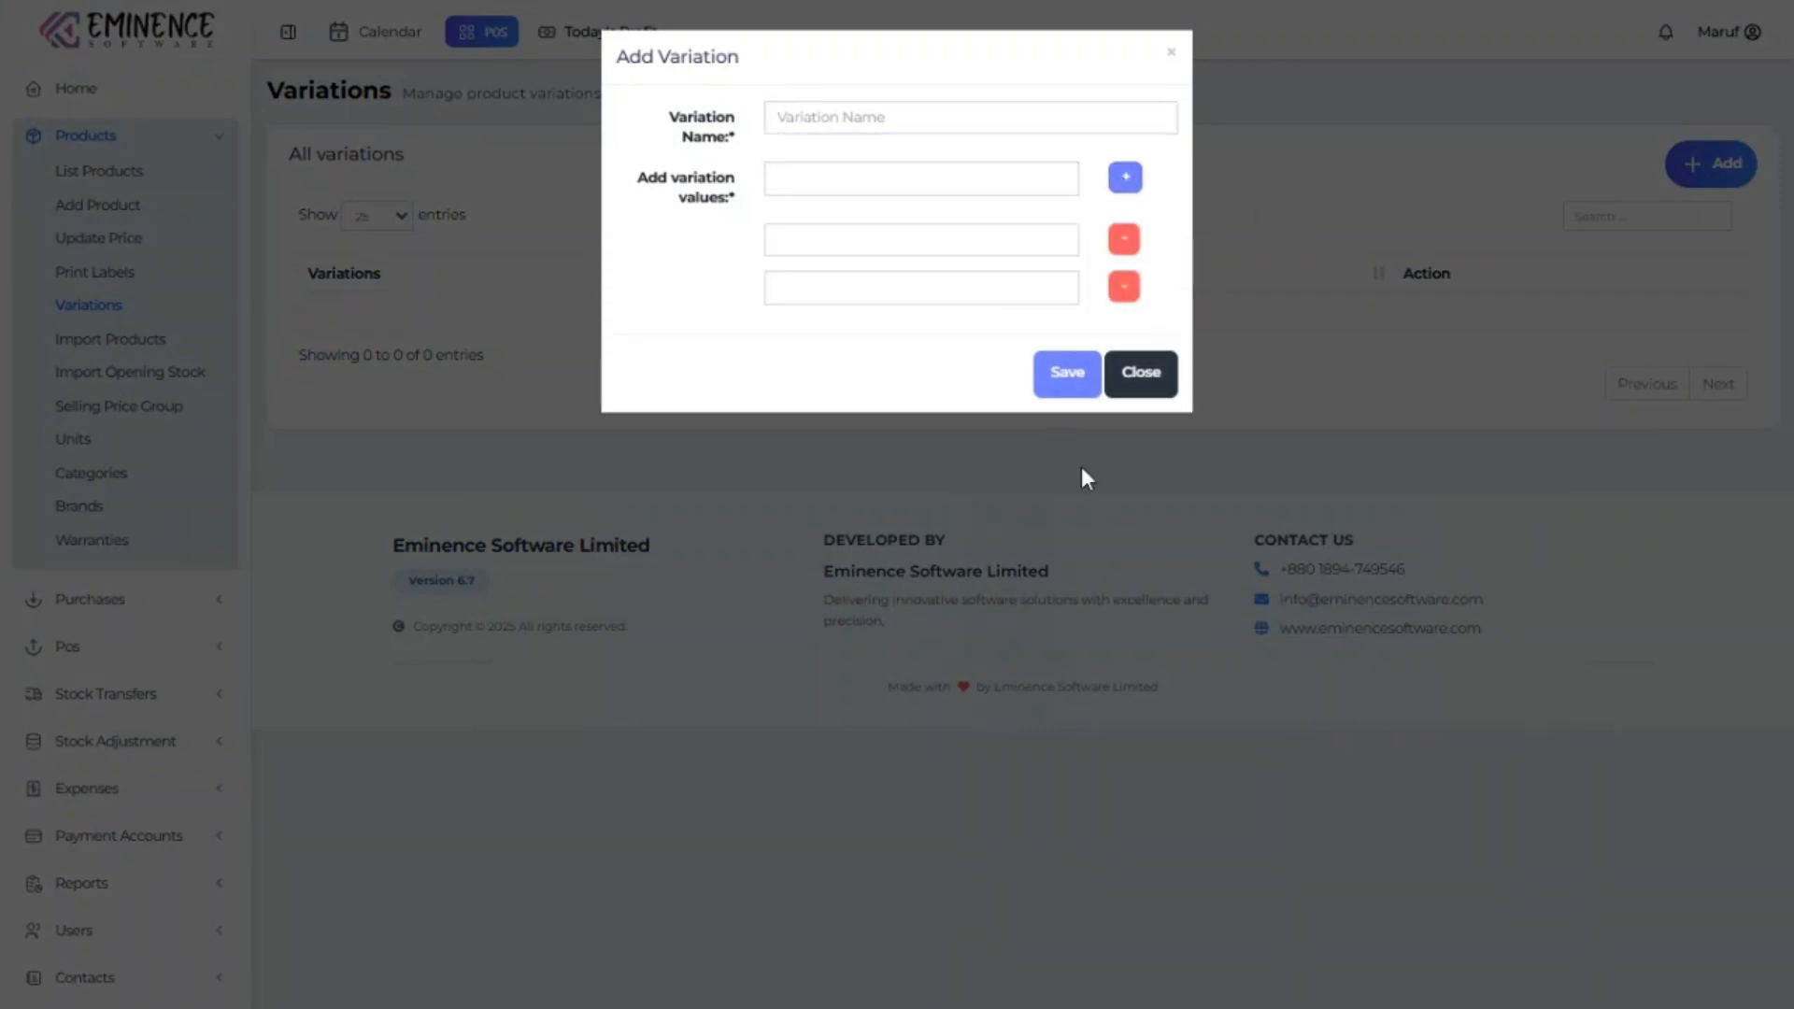
pyautogui.click(1158, 384)
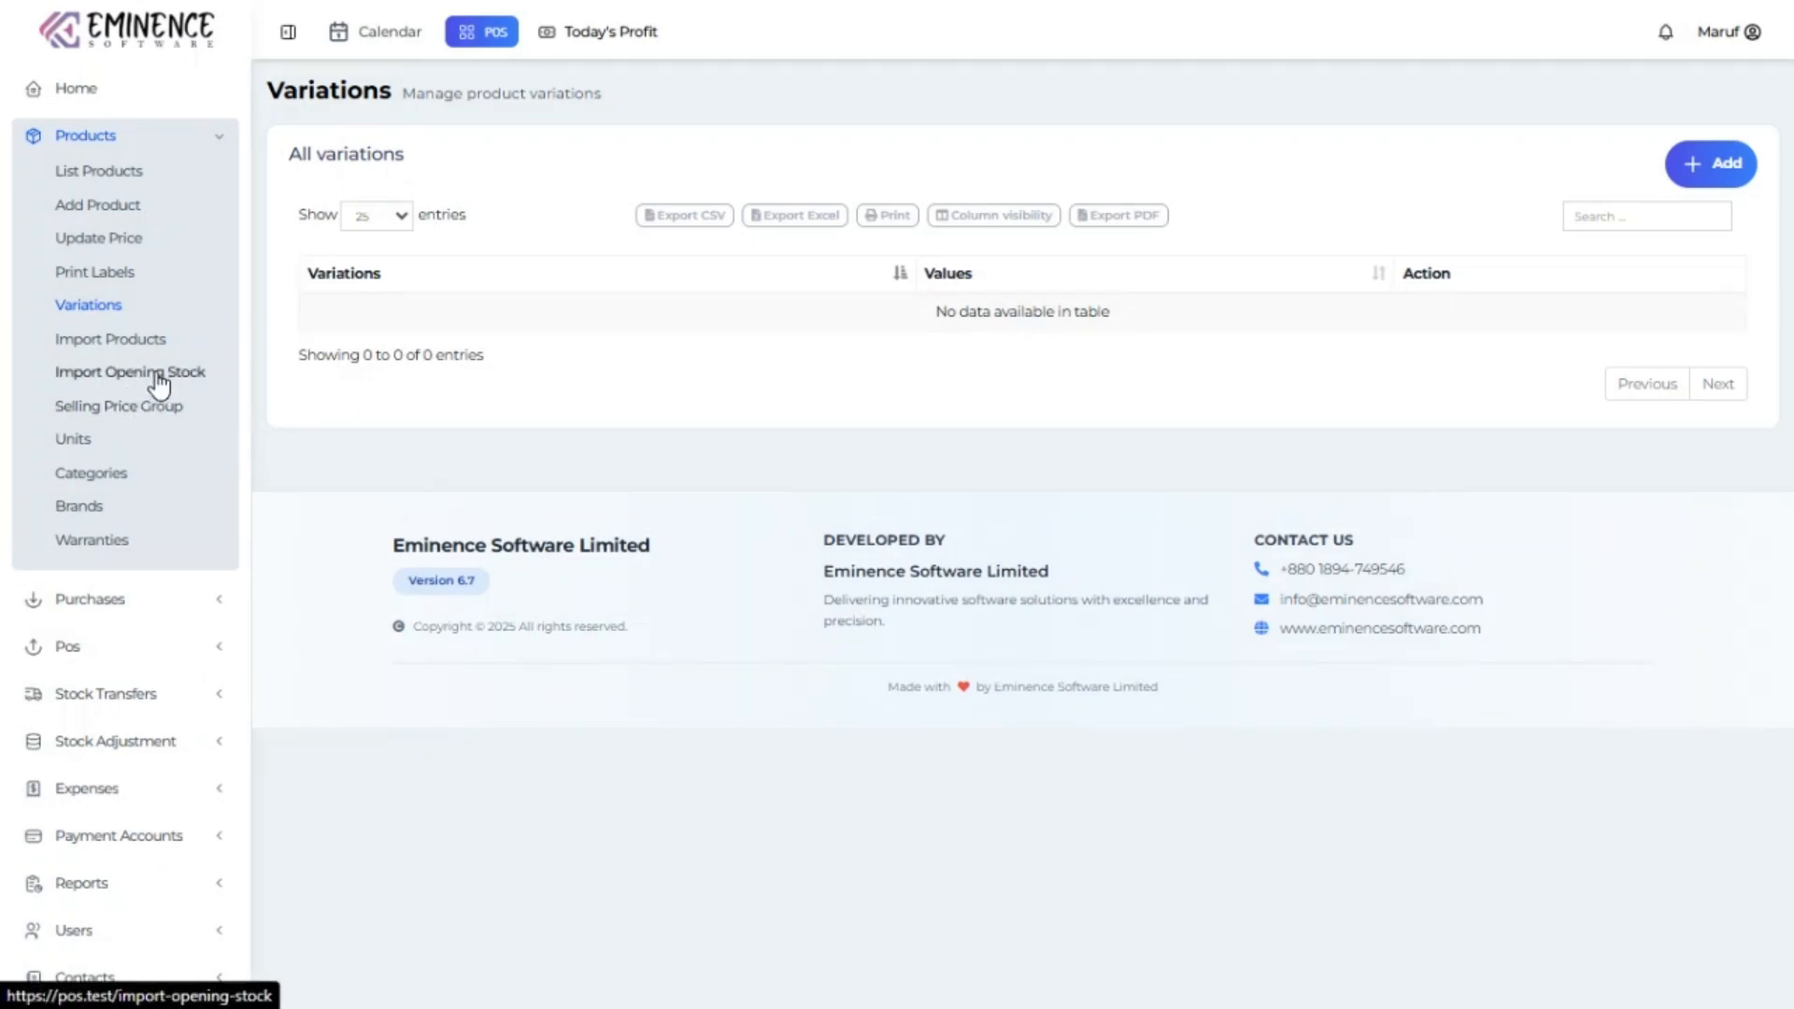
# Browse the Units, Categories, Brands and Warranties lists, ending on Warranties.
pyautogui.click(75, 439)
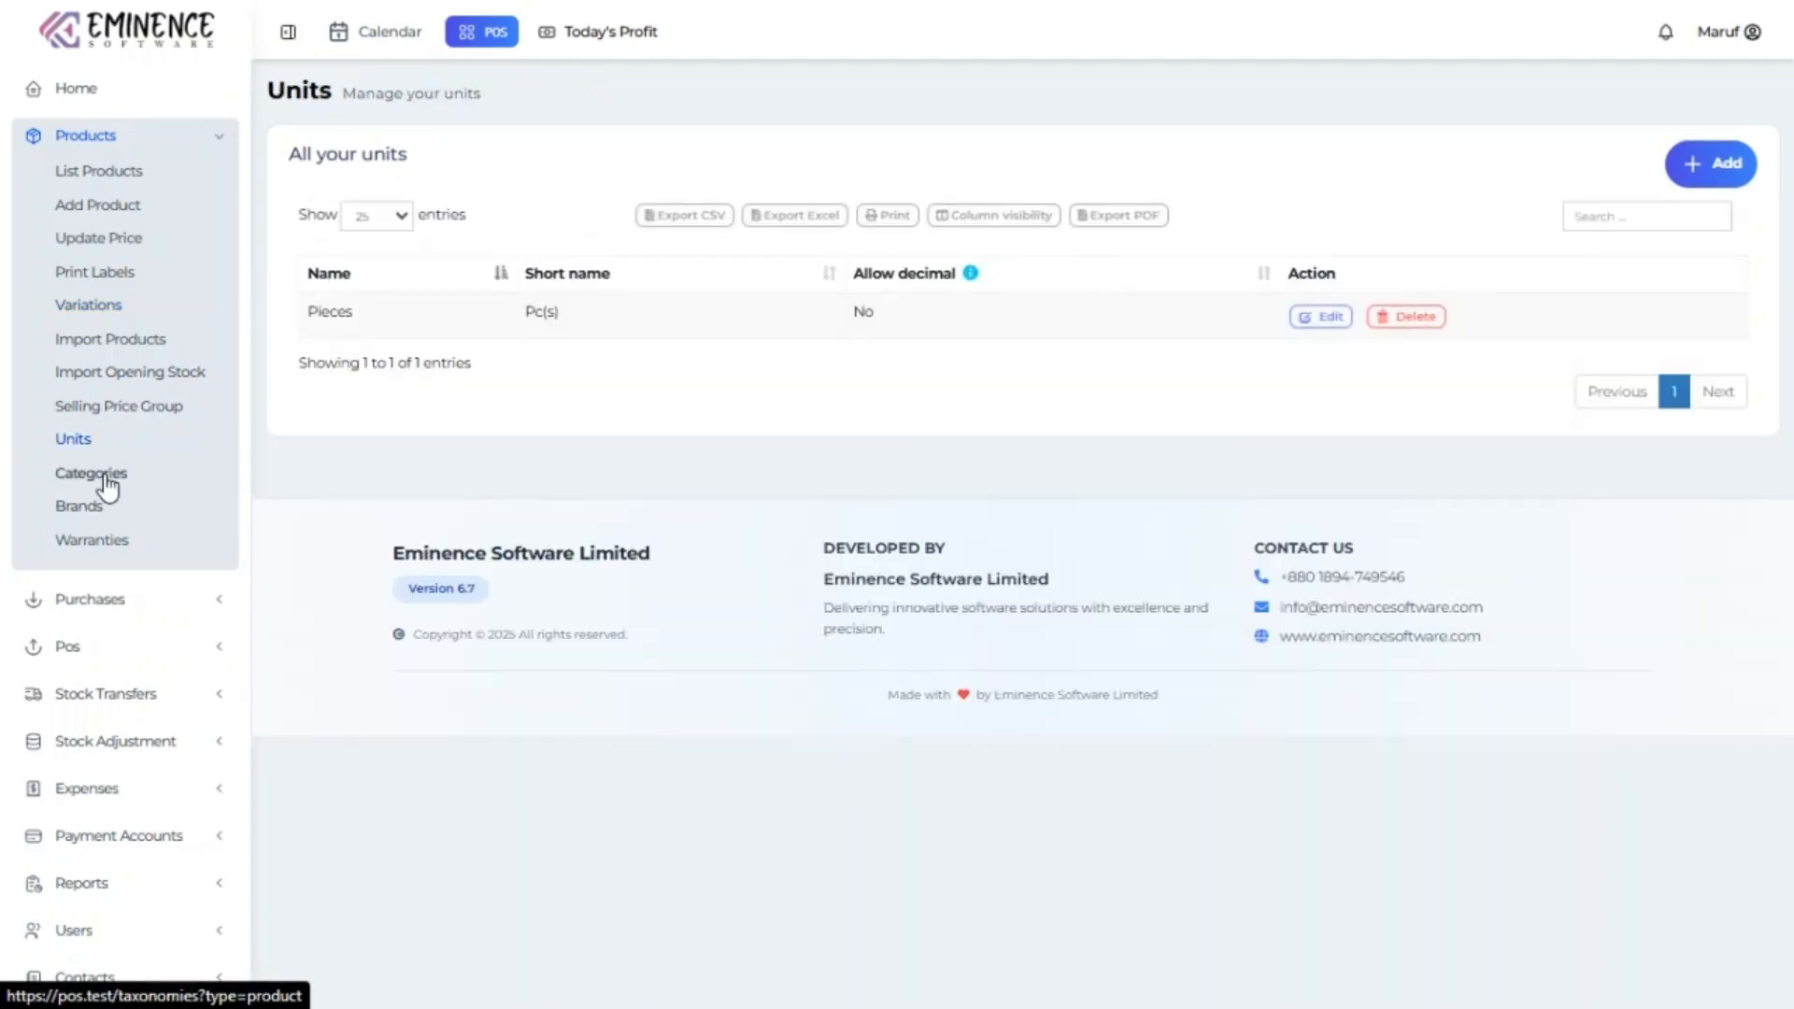
pyautogui.click(105, 477)
pyautogui.click(82, 509)
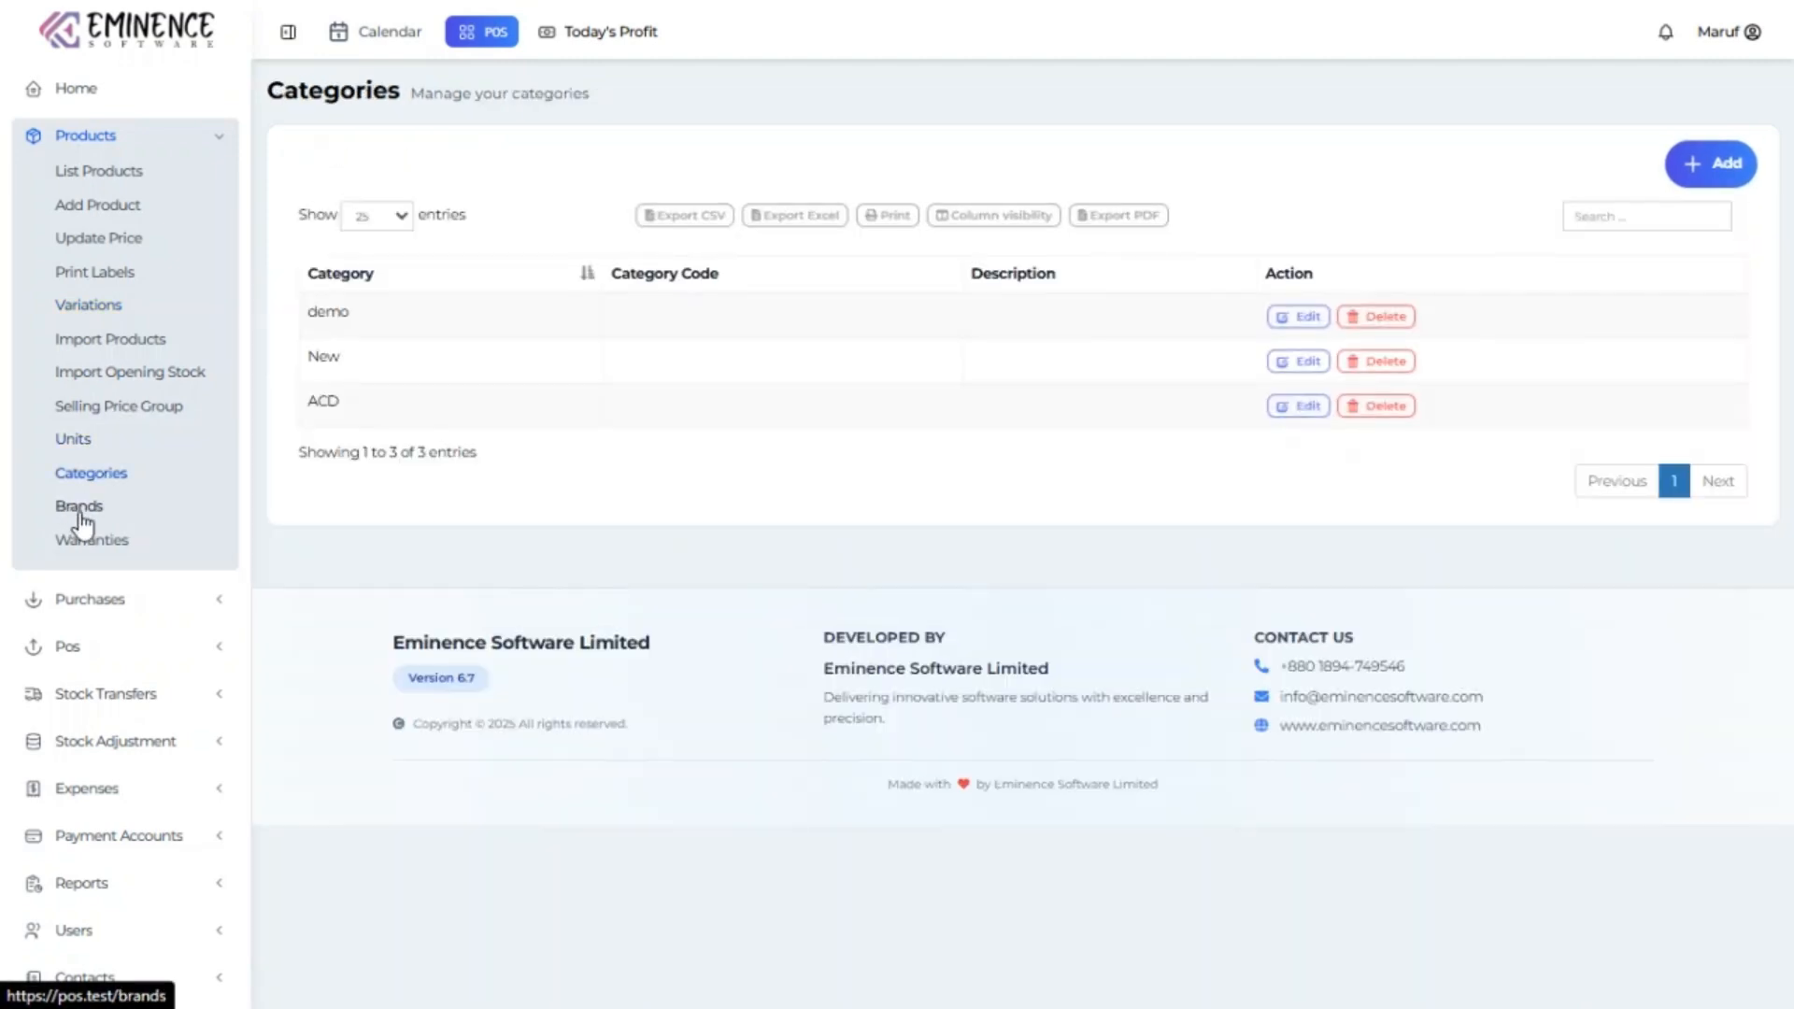
pyautogui.click(108, 544)
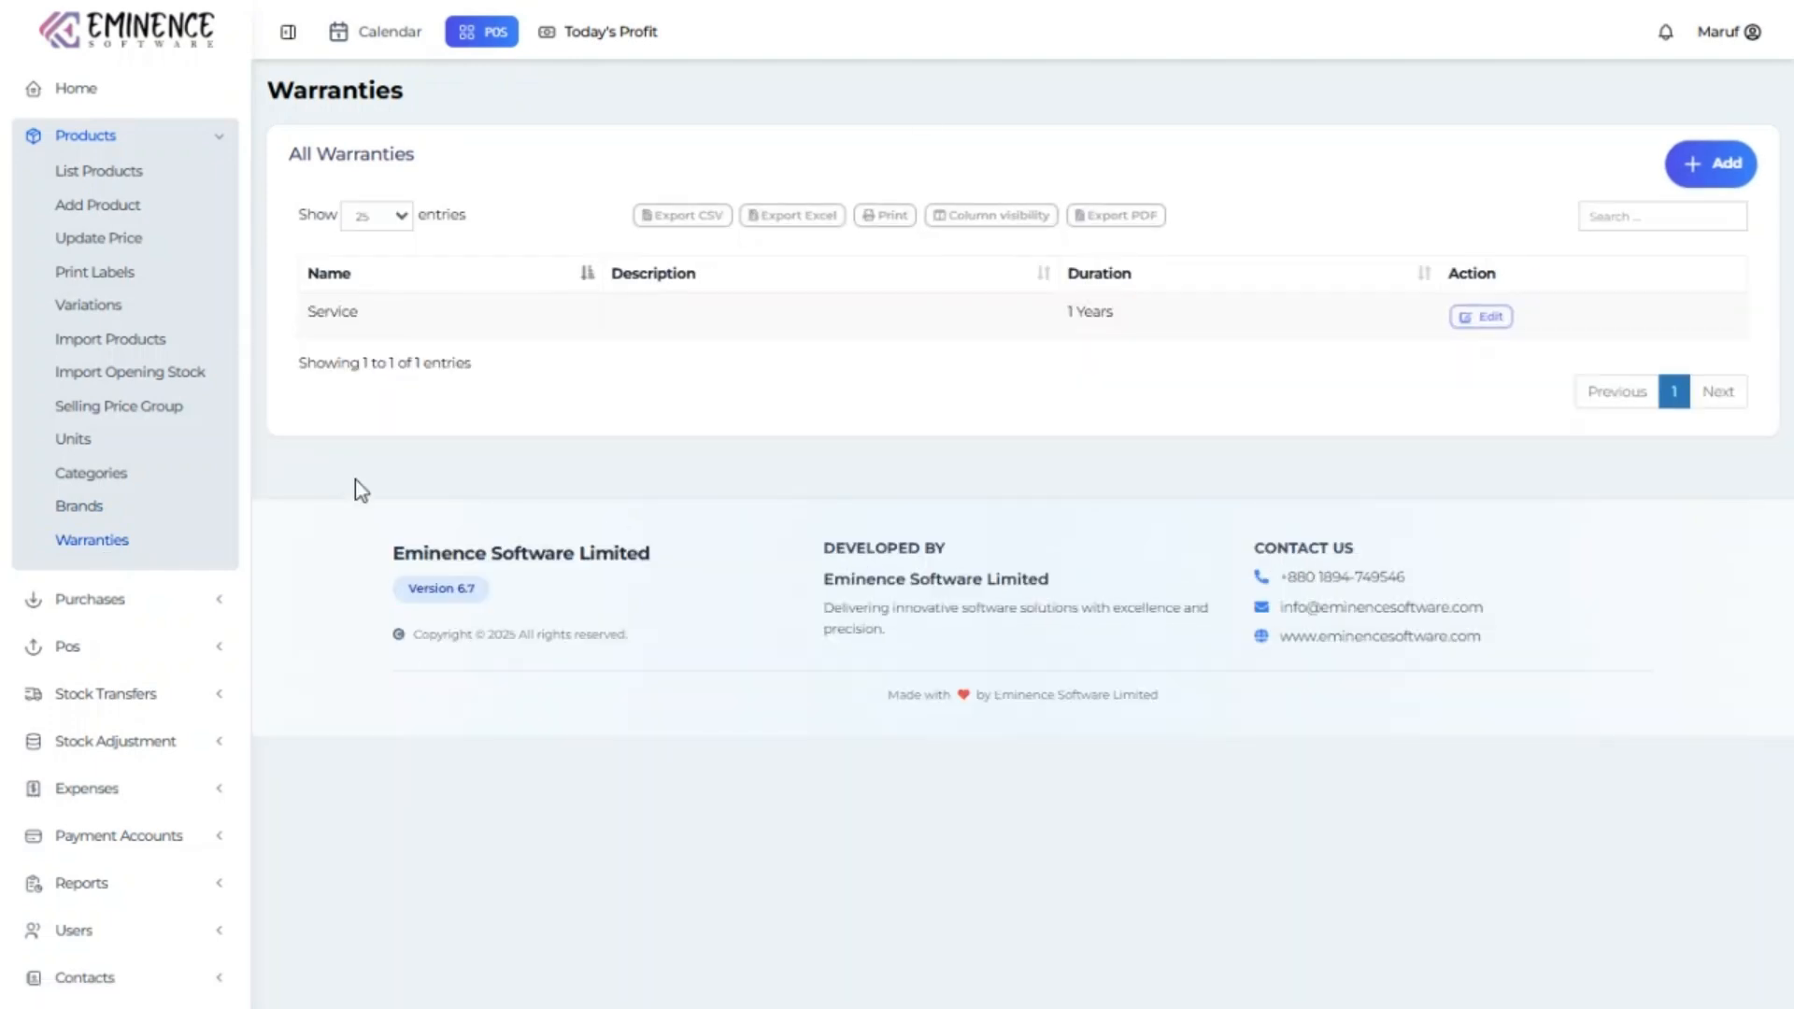
pyautogui.click(120, 644)
# Start a new purchase from the purchases list, opening and closing the new-supplier form.
pyautogui.click(128, 191)
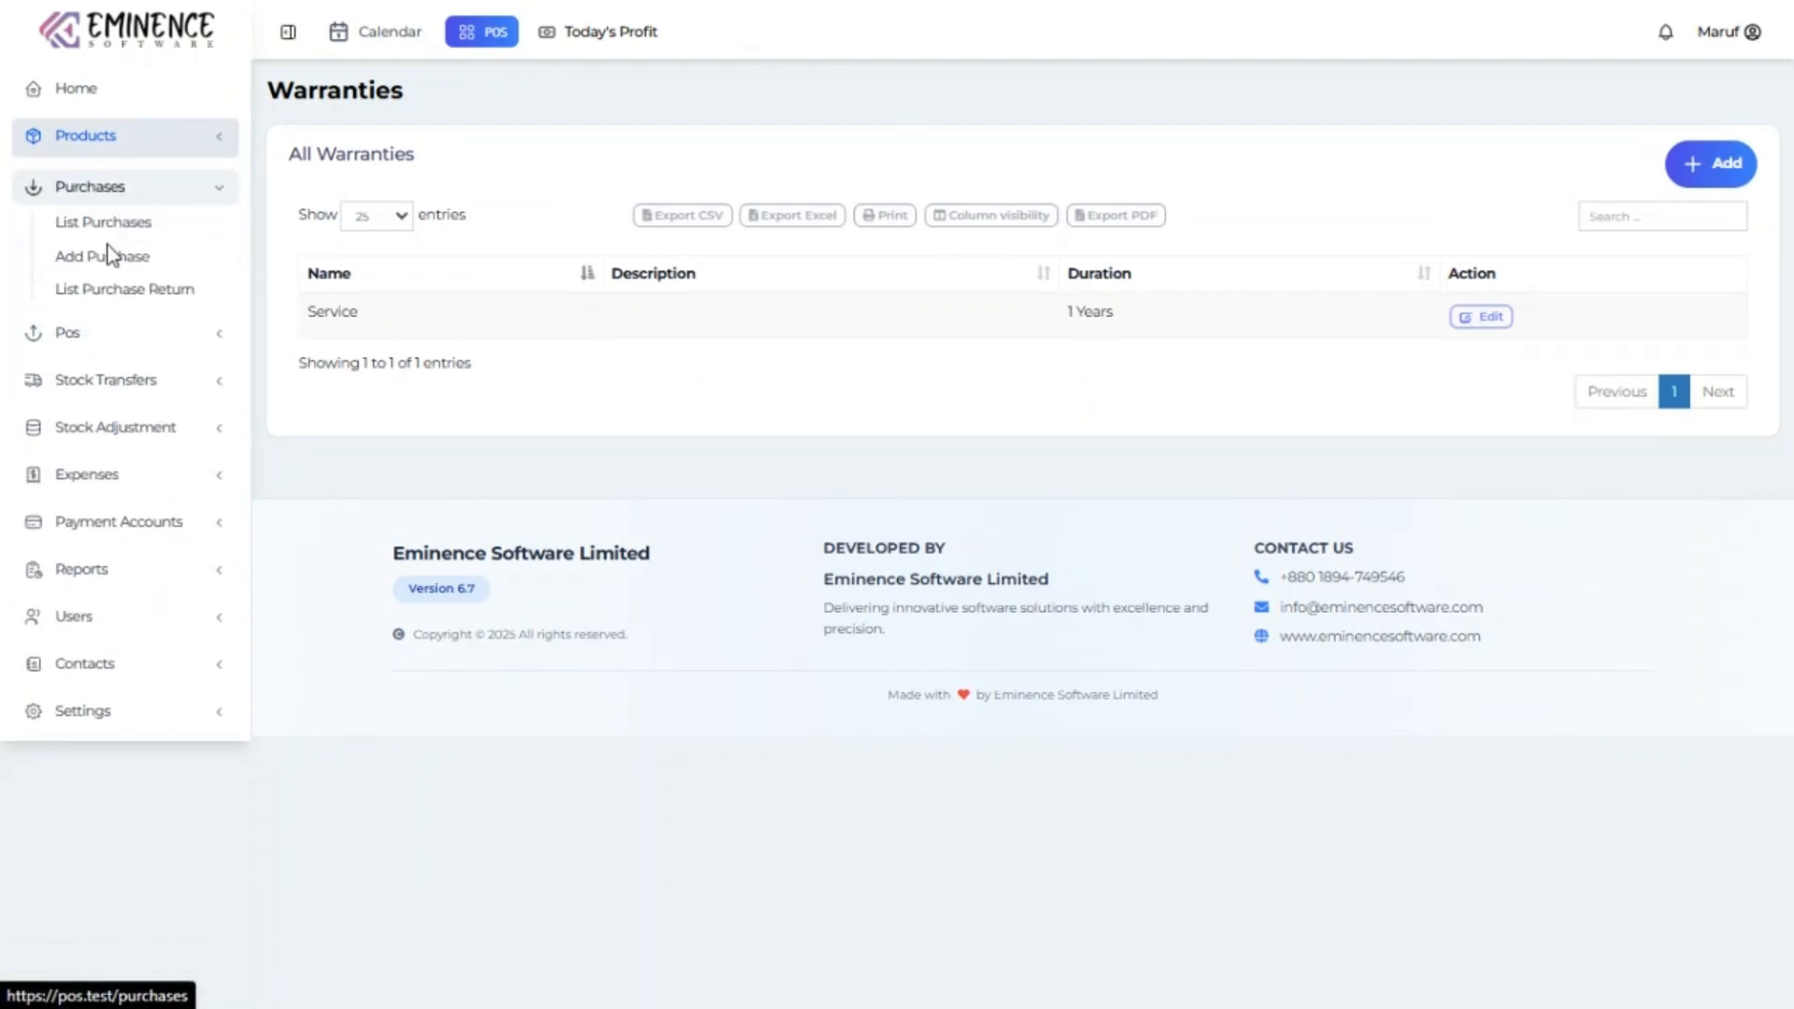
pyautogui.click(111, 222)
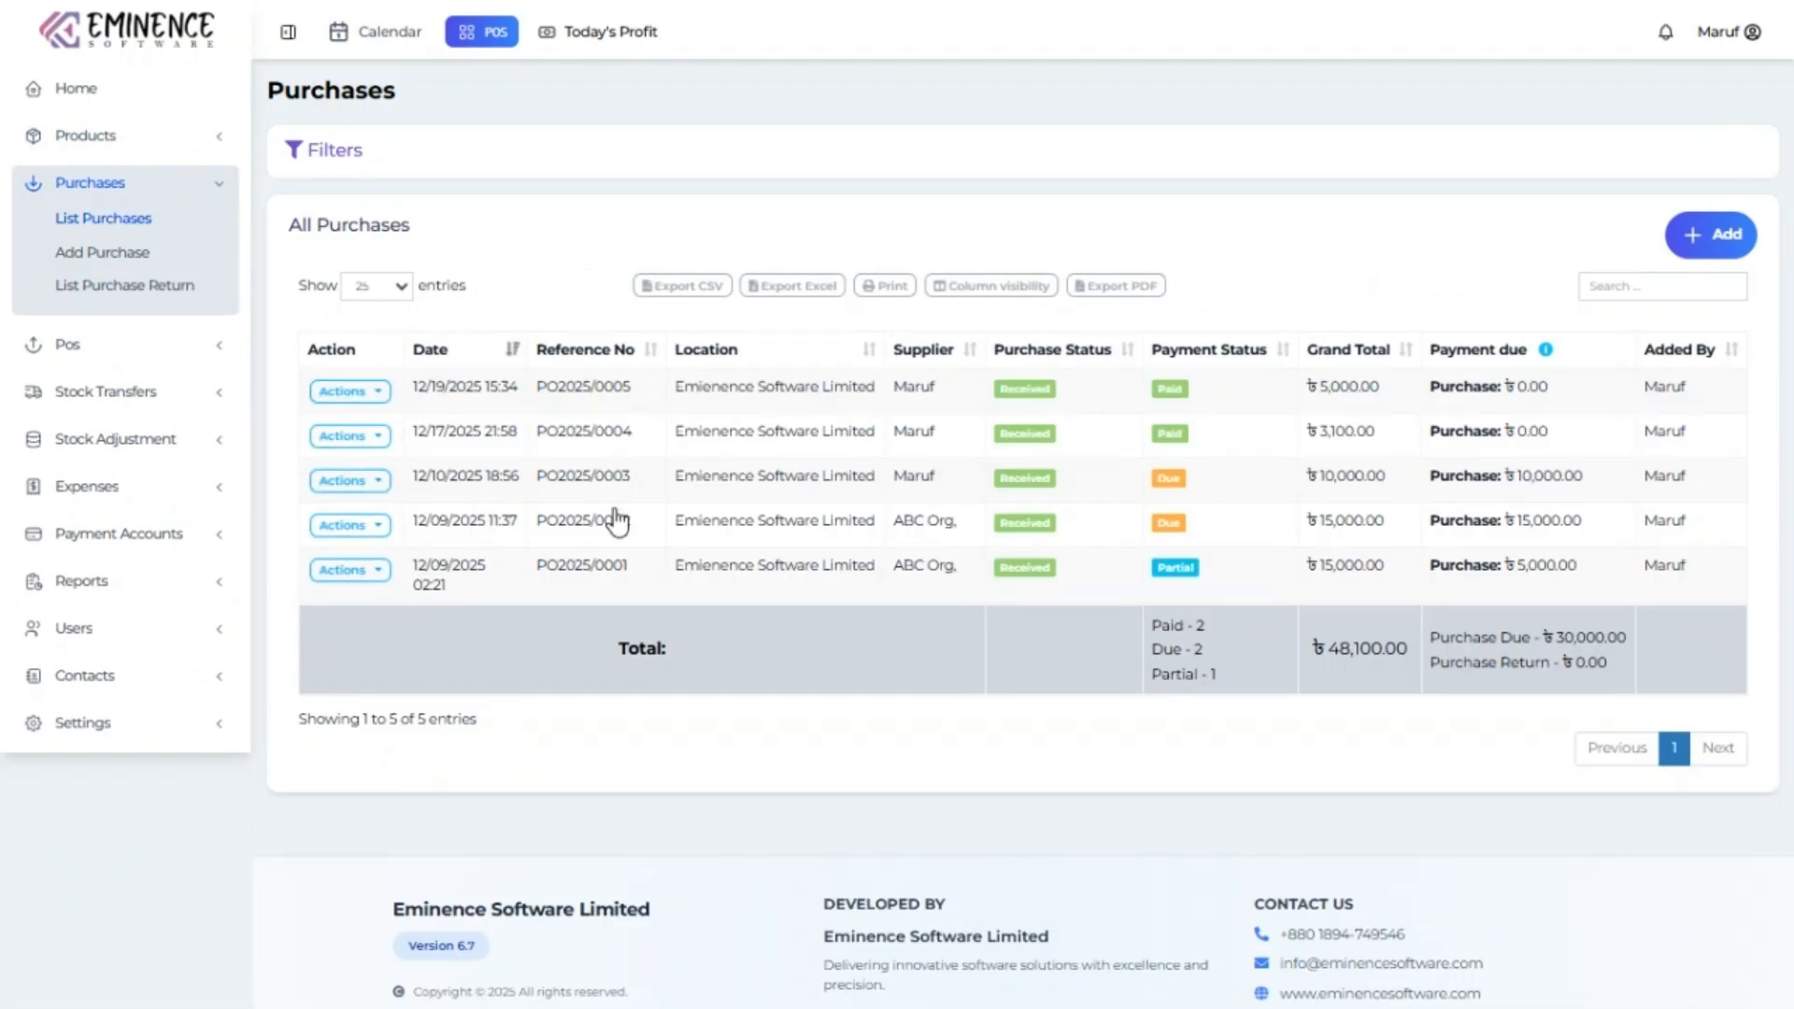
pyautogui.click(1719, 232)
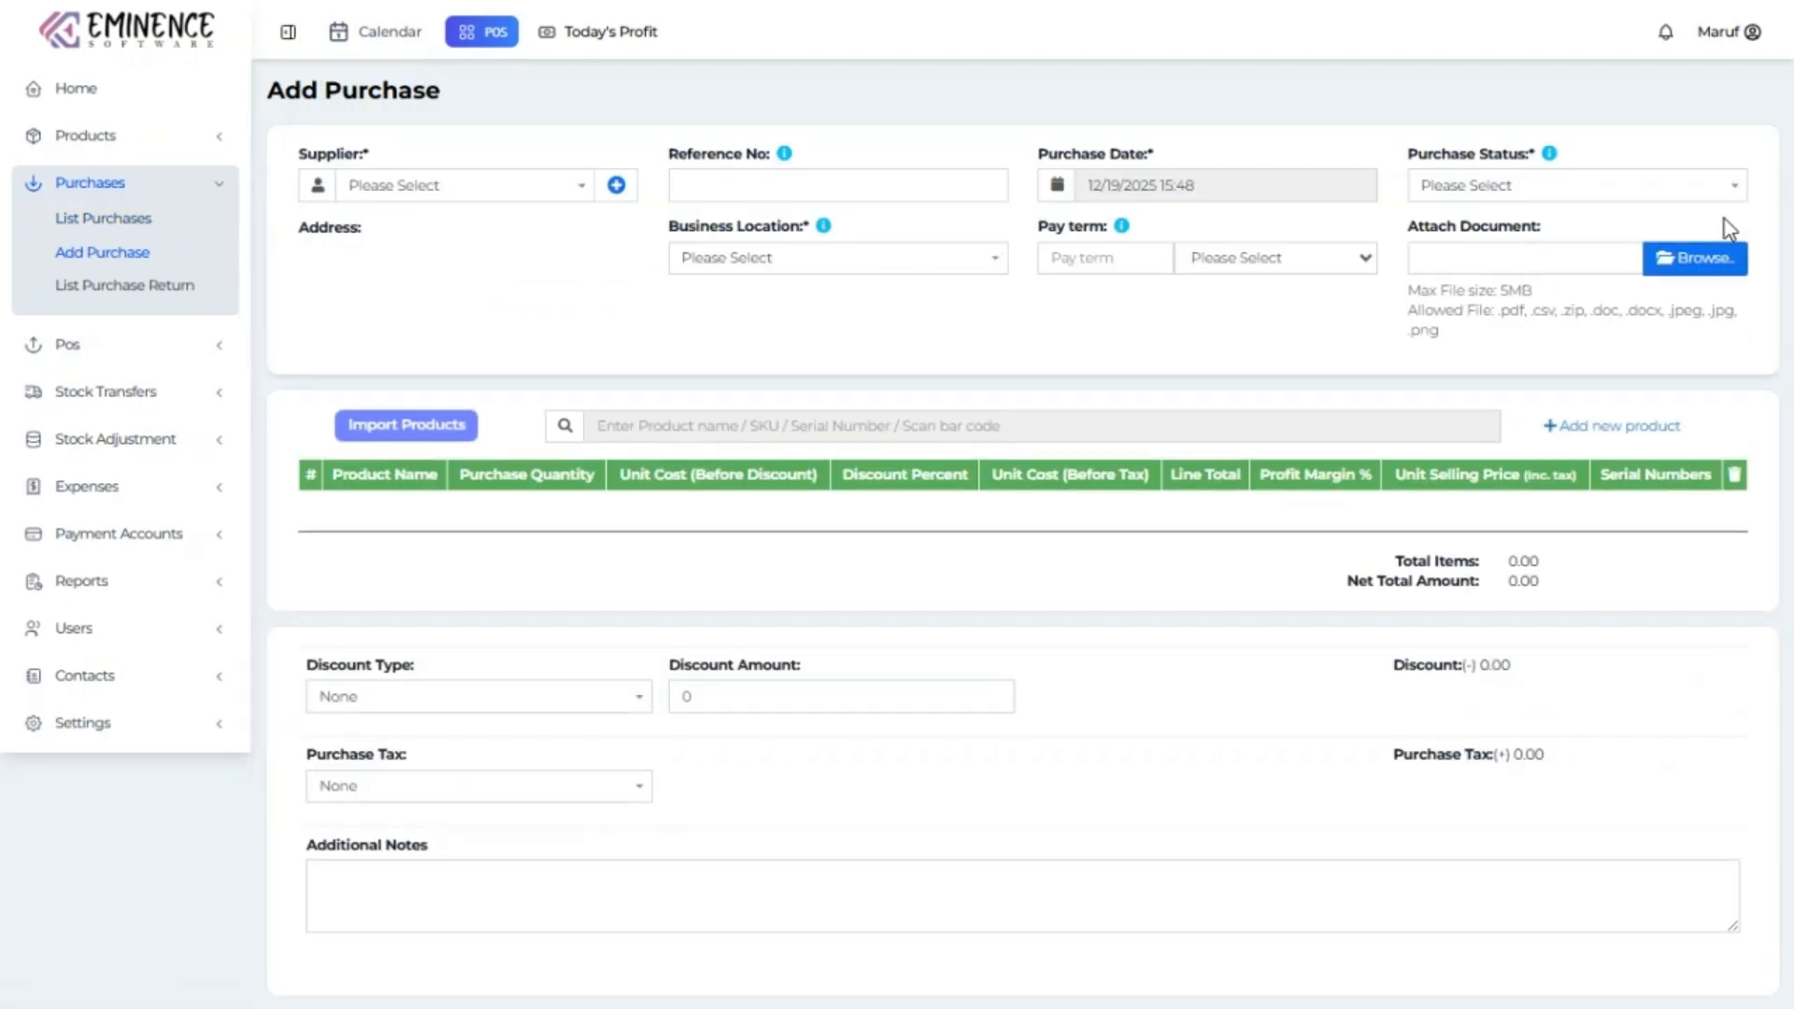
pyautogui.click(518, 190)
pyautogui.click(616, 186)
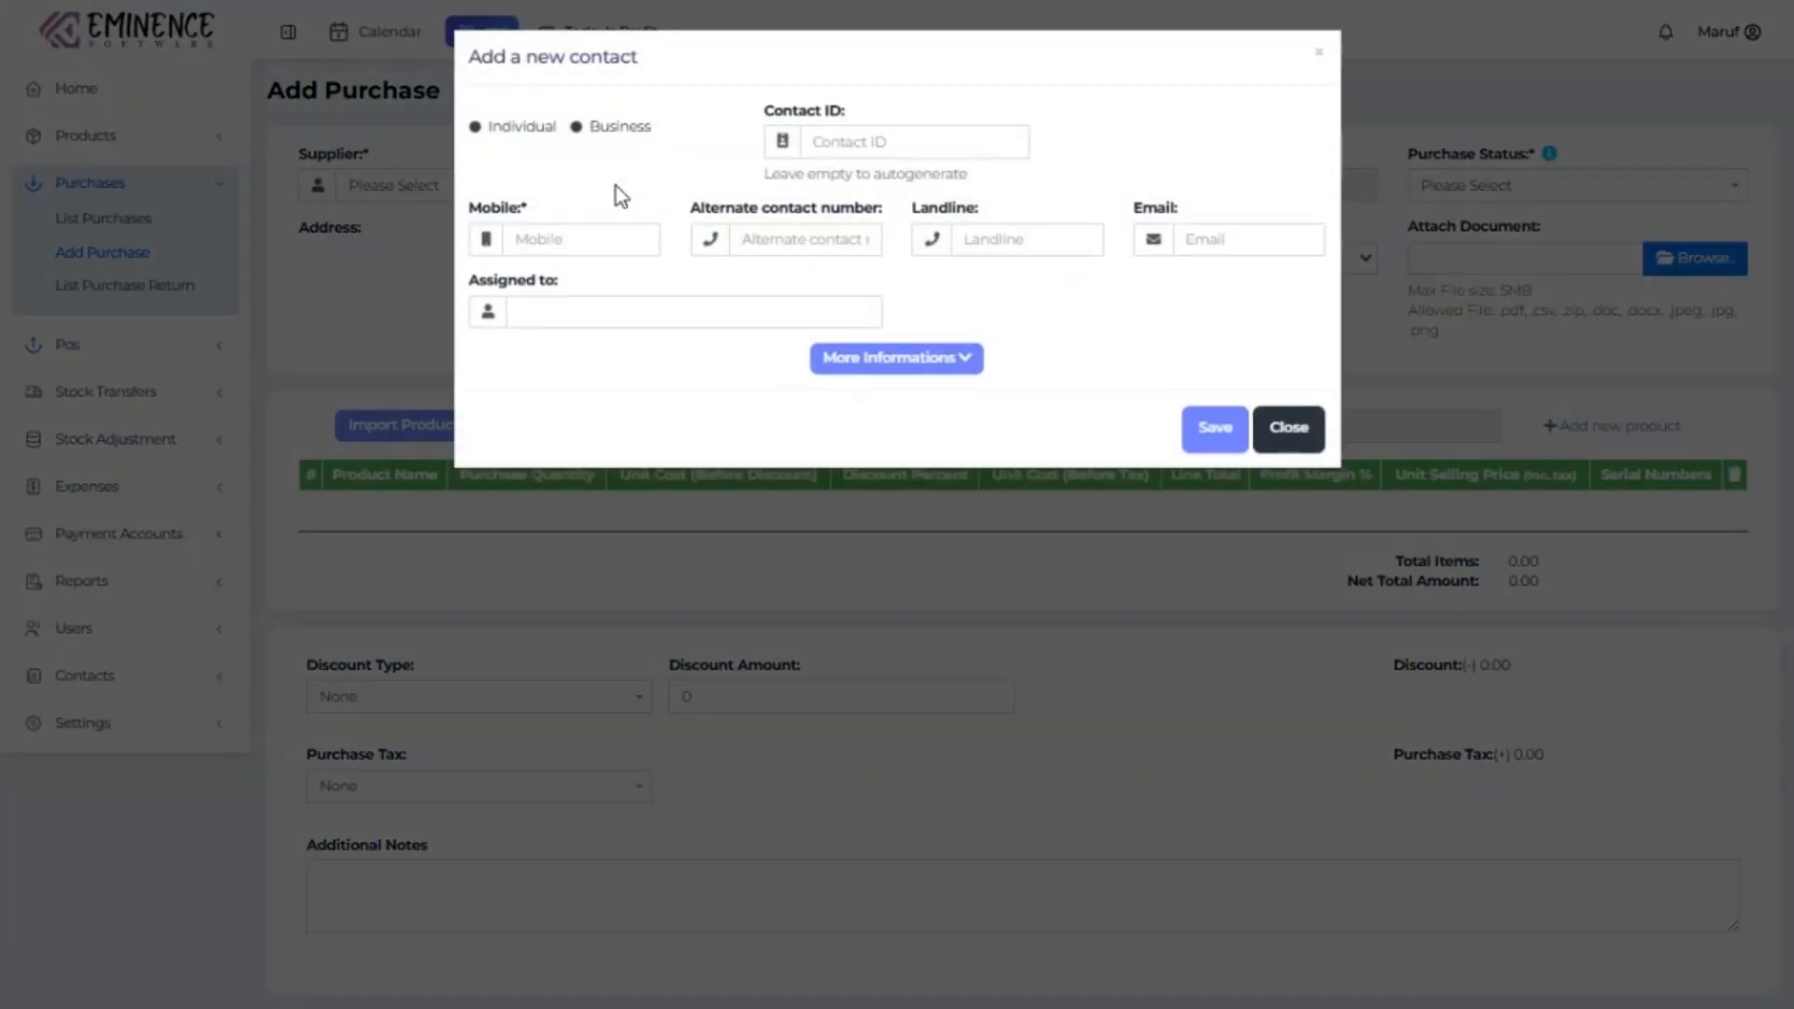
pyautogui.click(1287, 429)
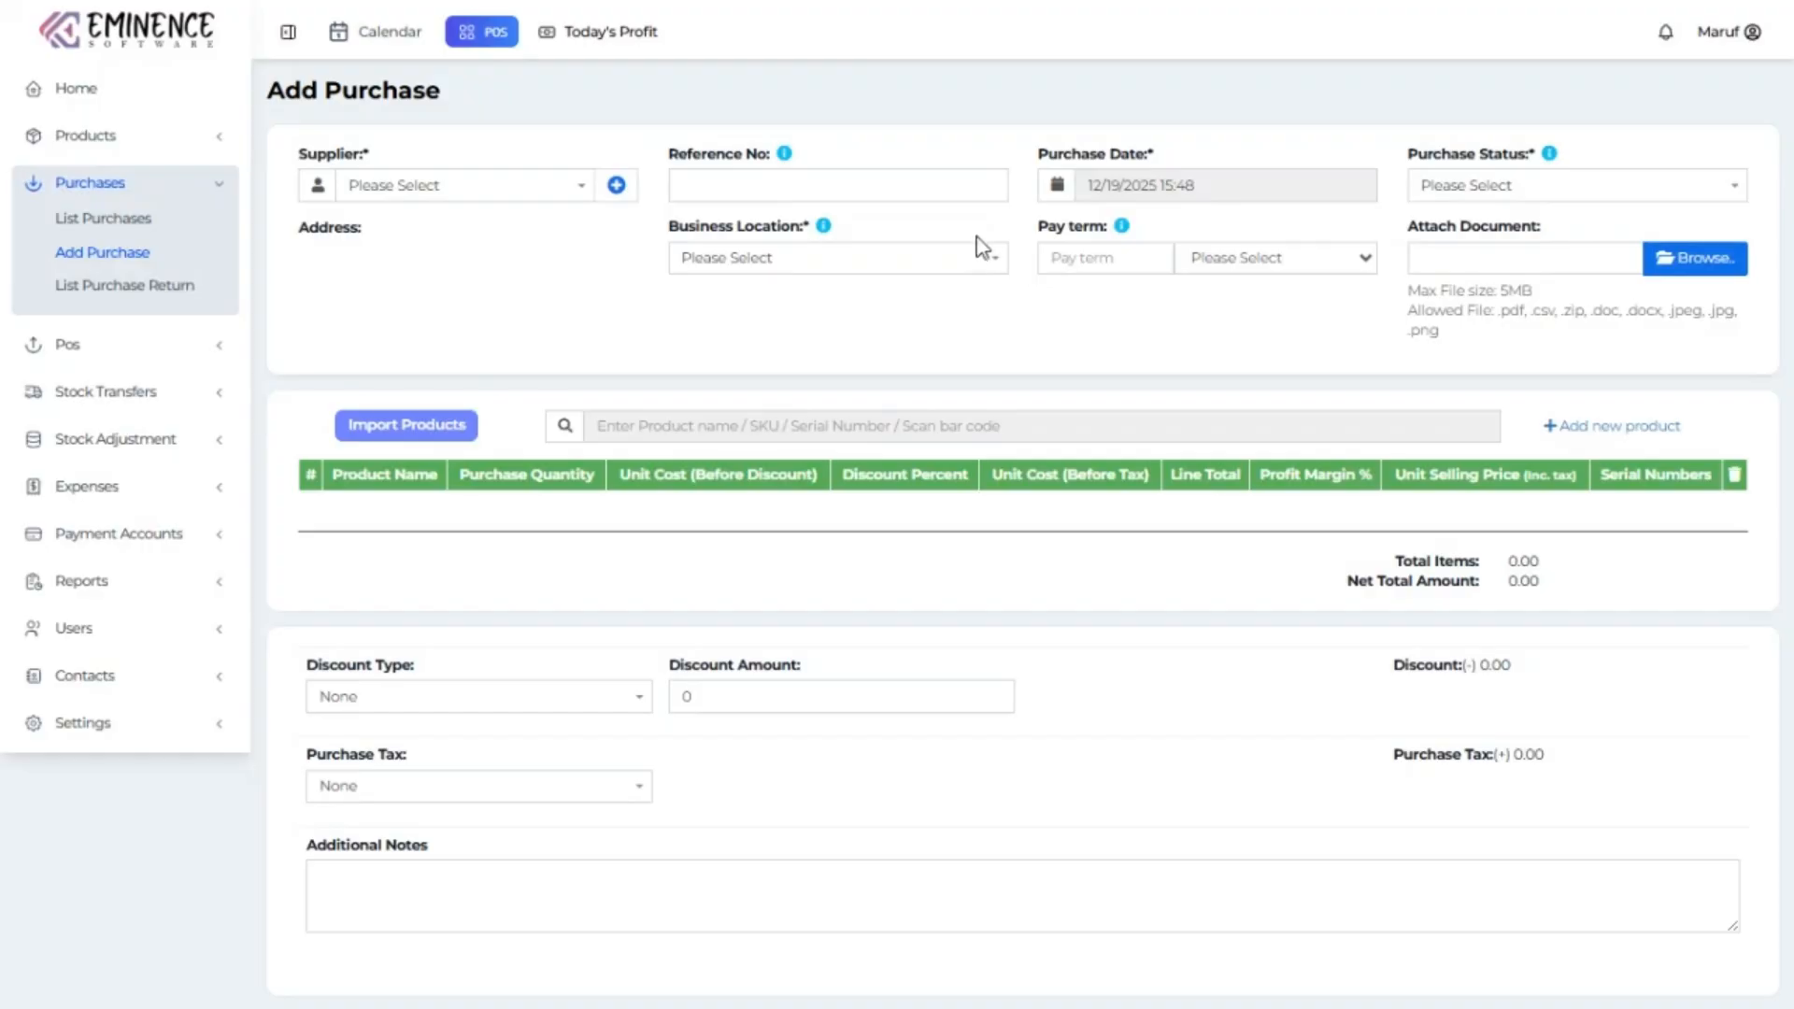
# Check purchase status options and set business location to Emienence Software Limited (BL0001).
pyautogui.click(1471, 194)
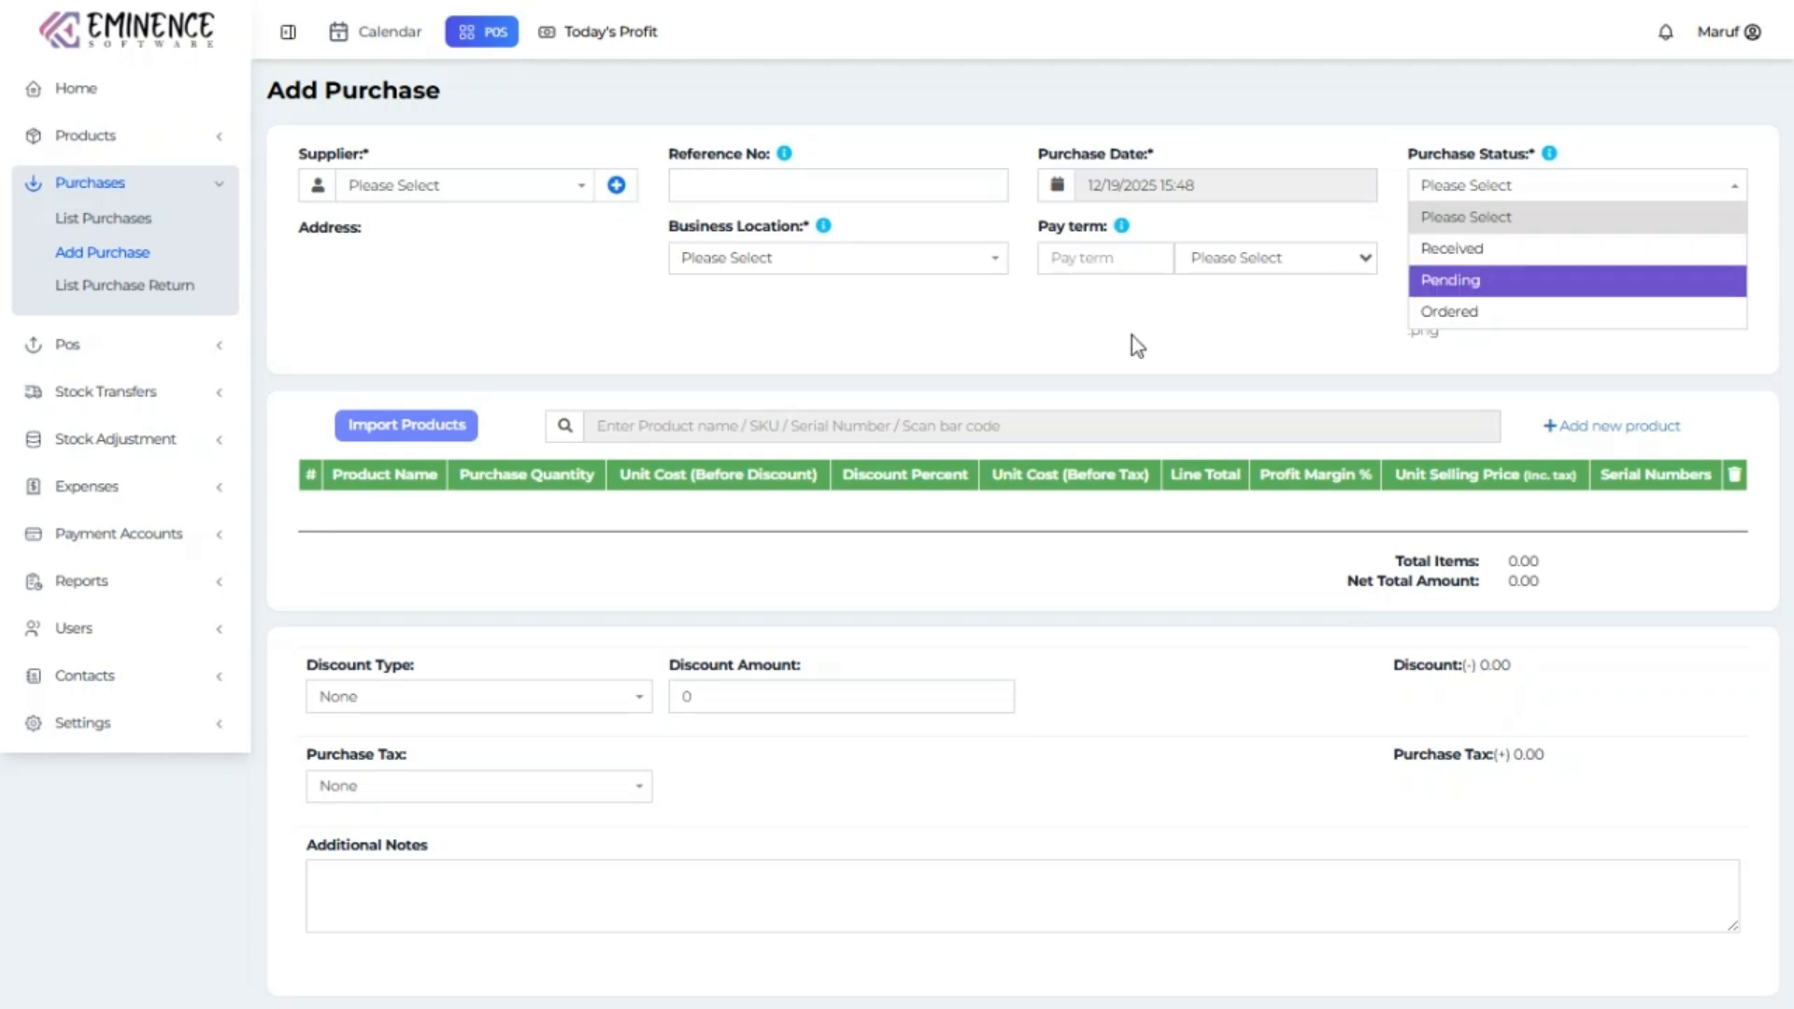
pyautogui.click(892, 266)
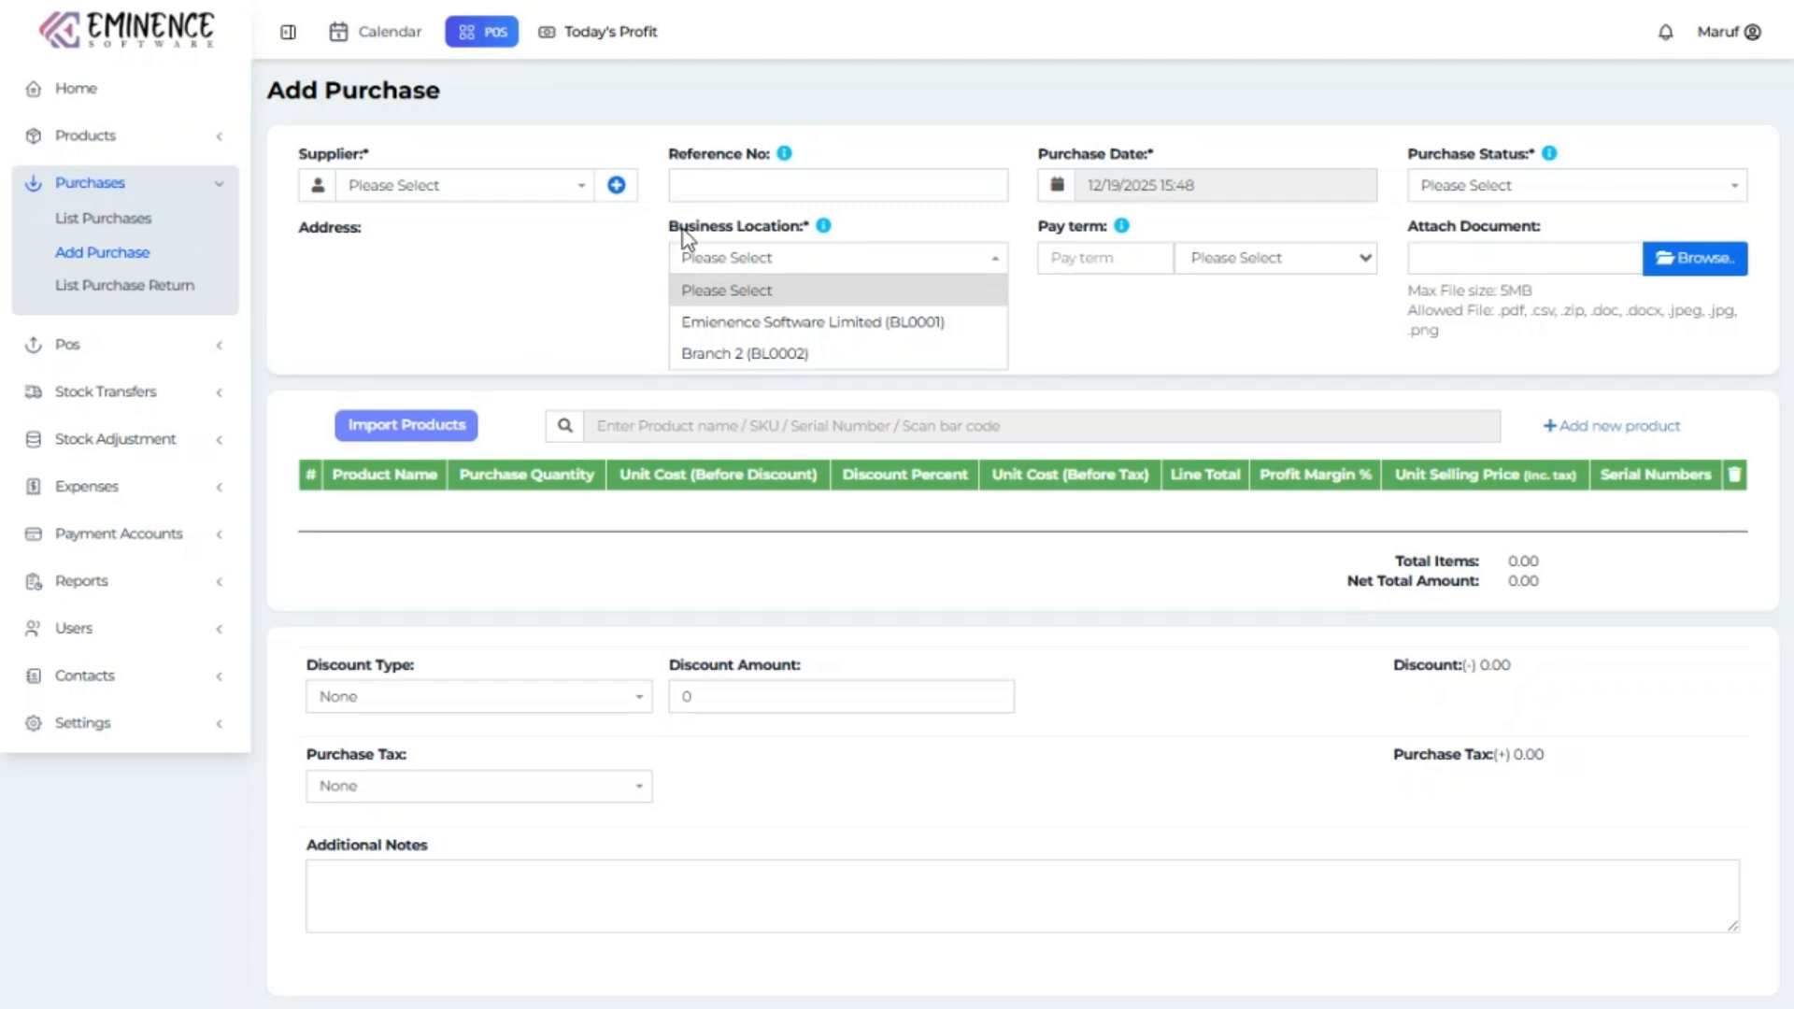
pyautogui.click(875, 322)
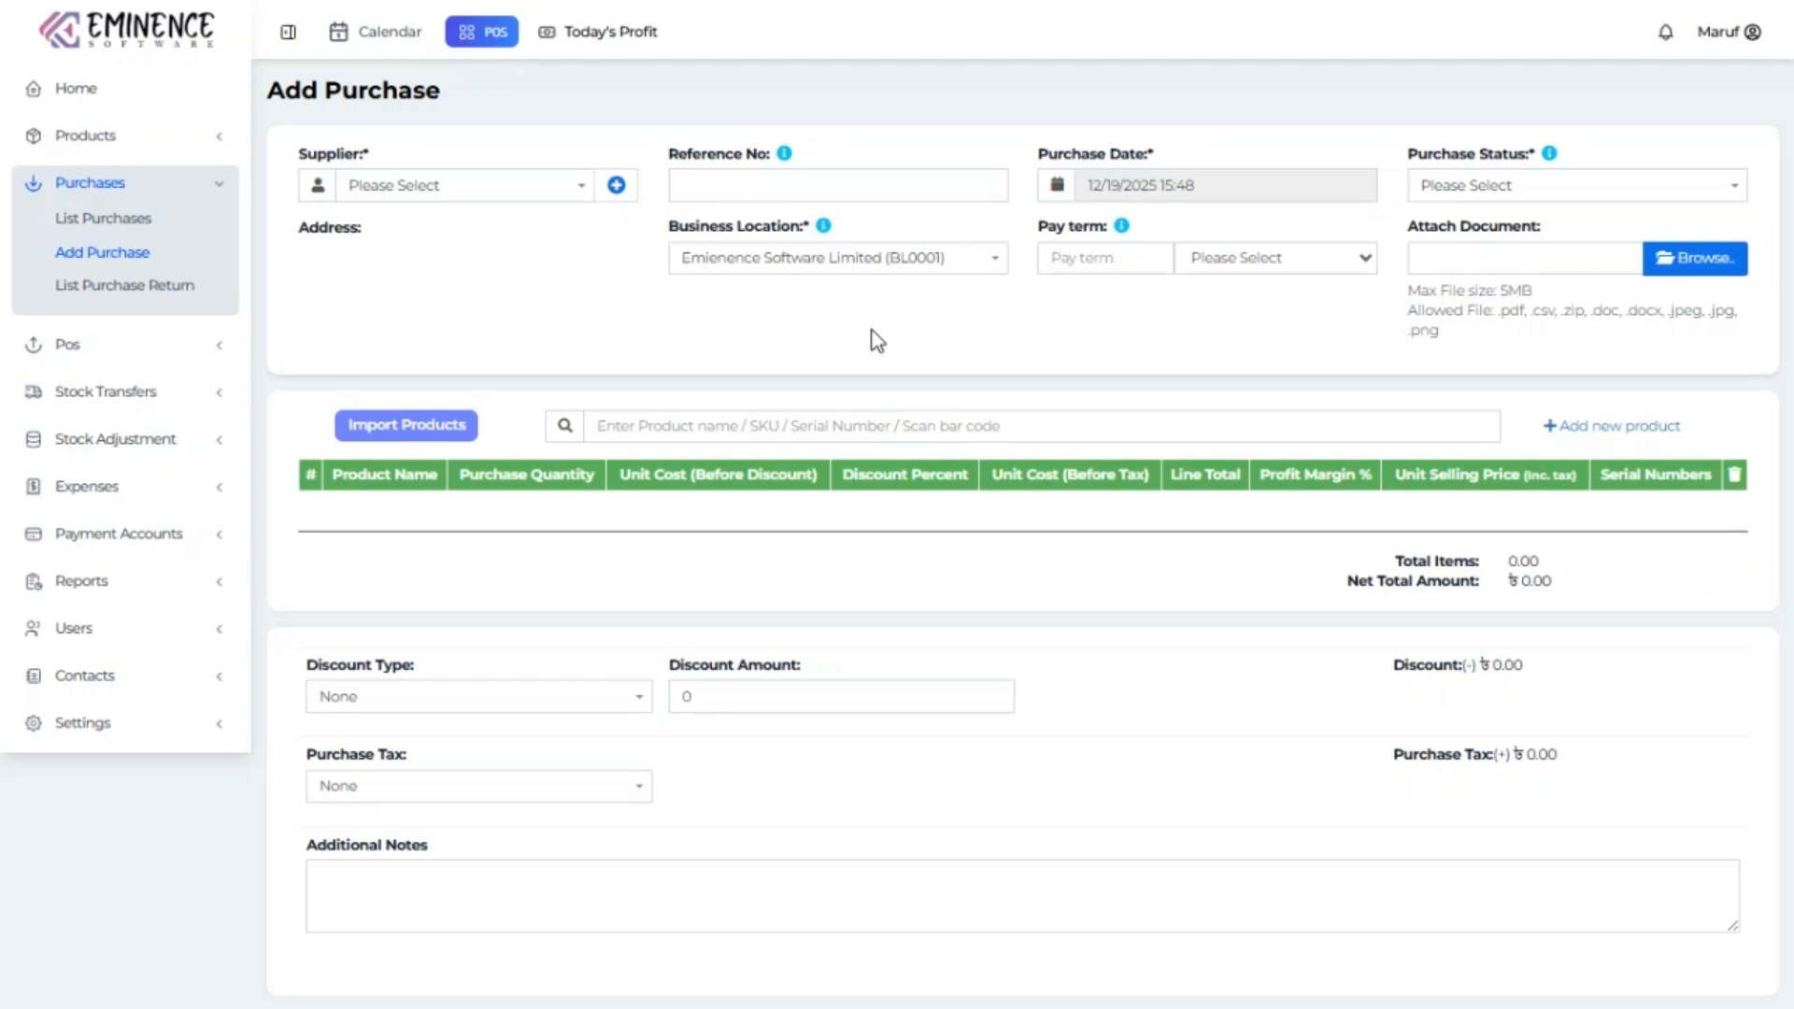
# Add 'New Product' to the purchase, check its serial numbers, then view the Purchase Return list.
pyautogui.click(785, 425)
pyautogui.write('New')
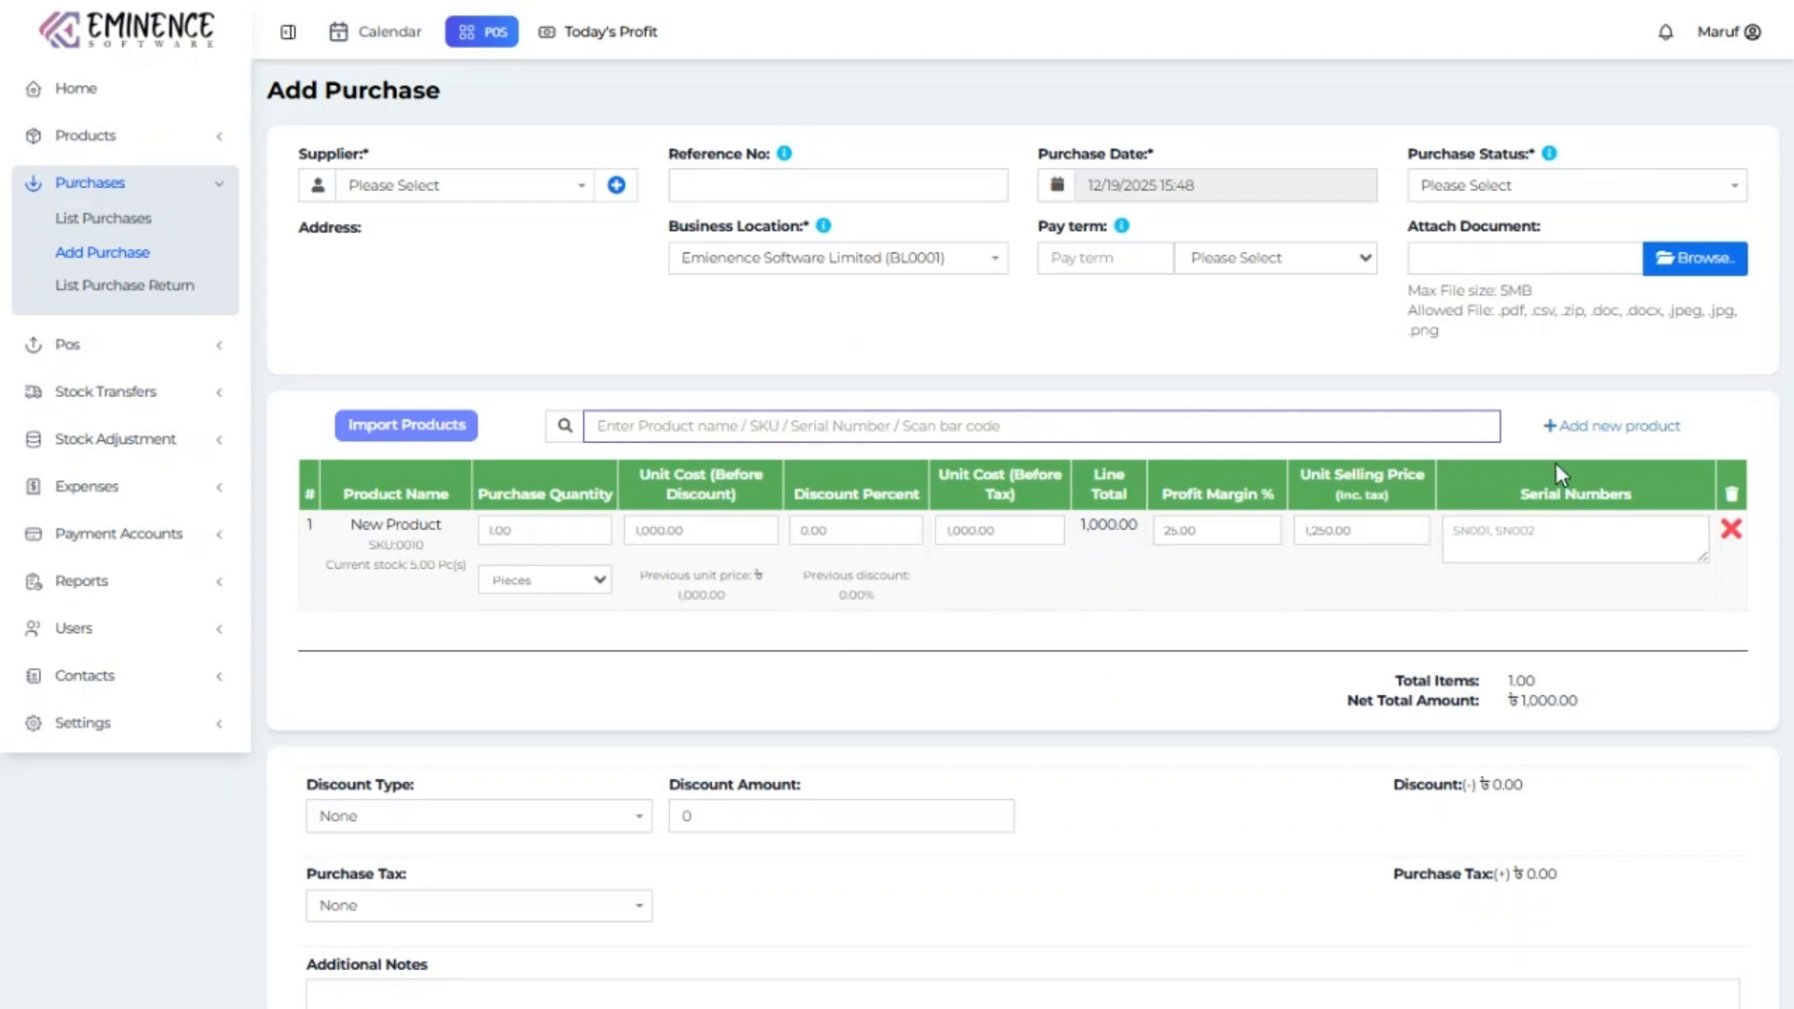
pyautogui.click(1532, 541)
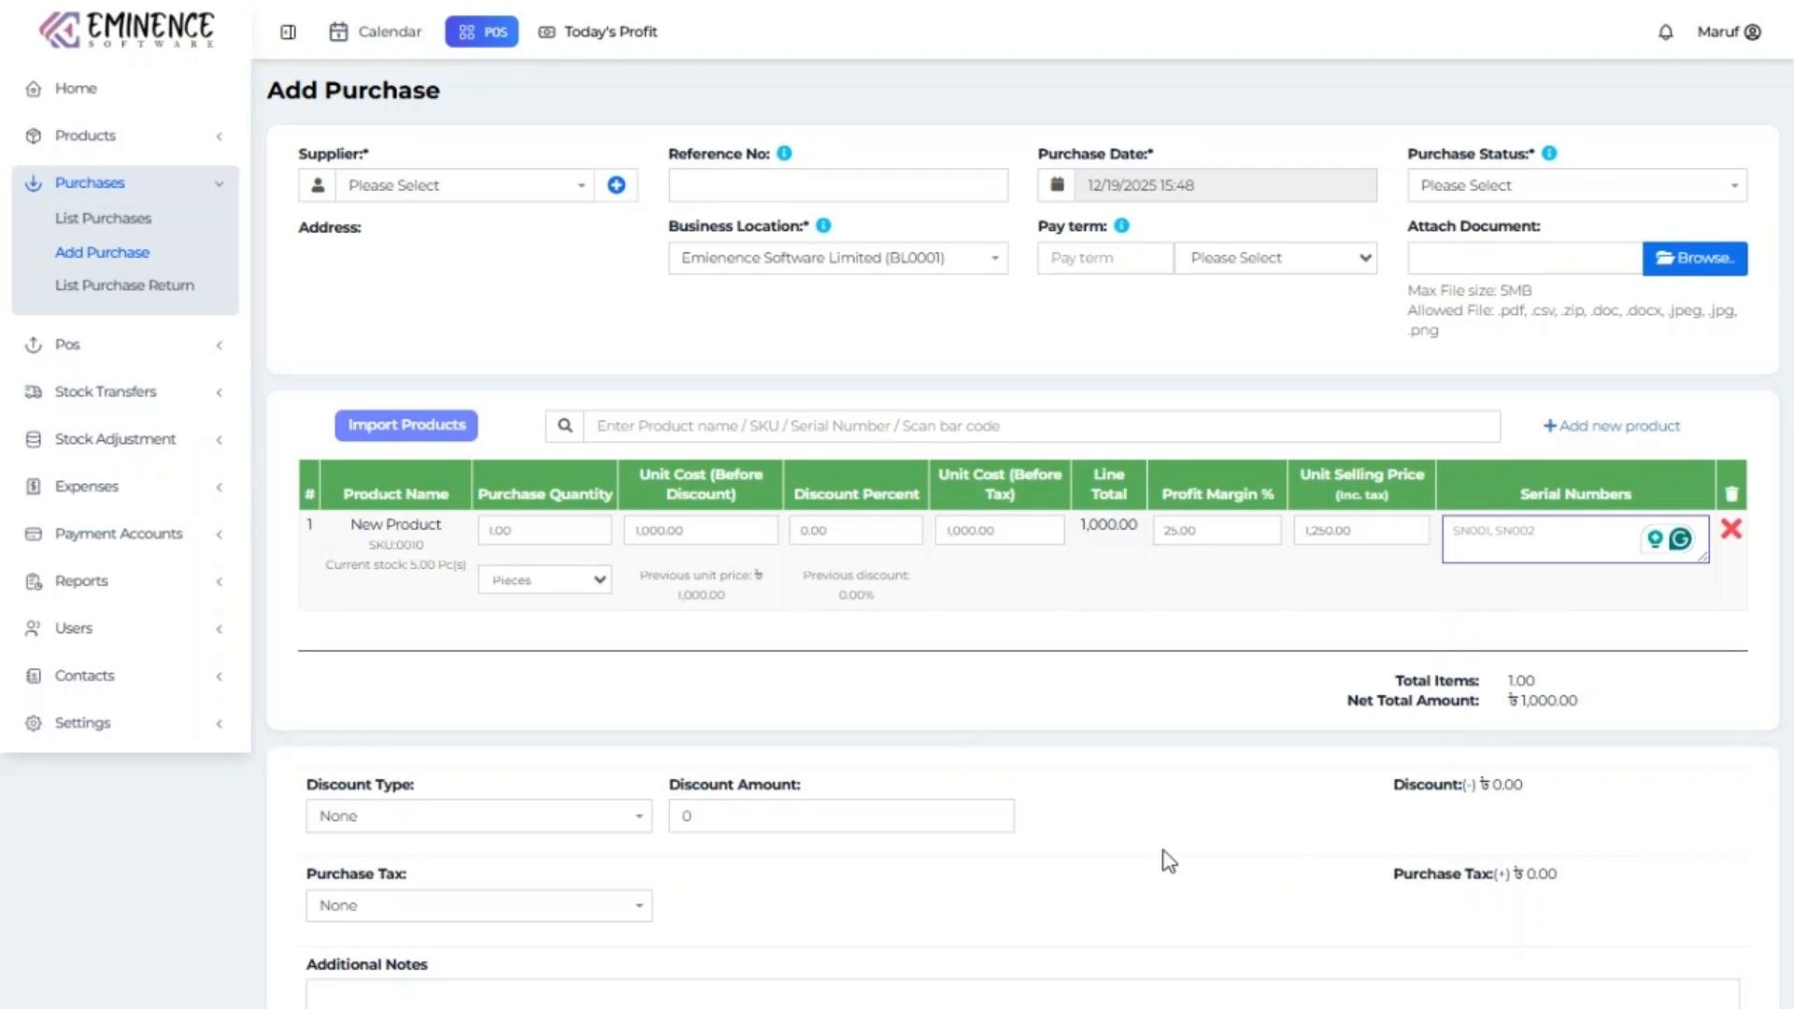
pyautogui.scroll(-10, 1168, 860)
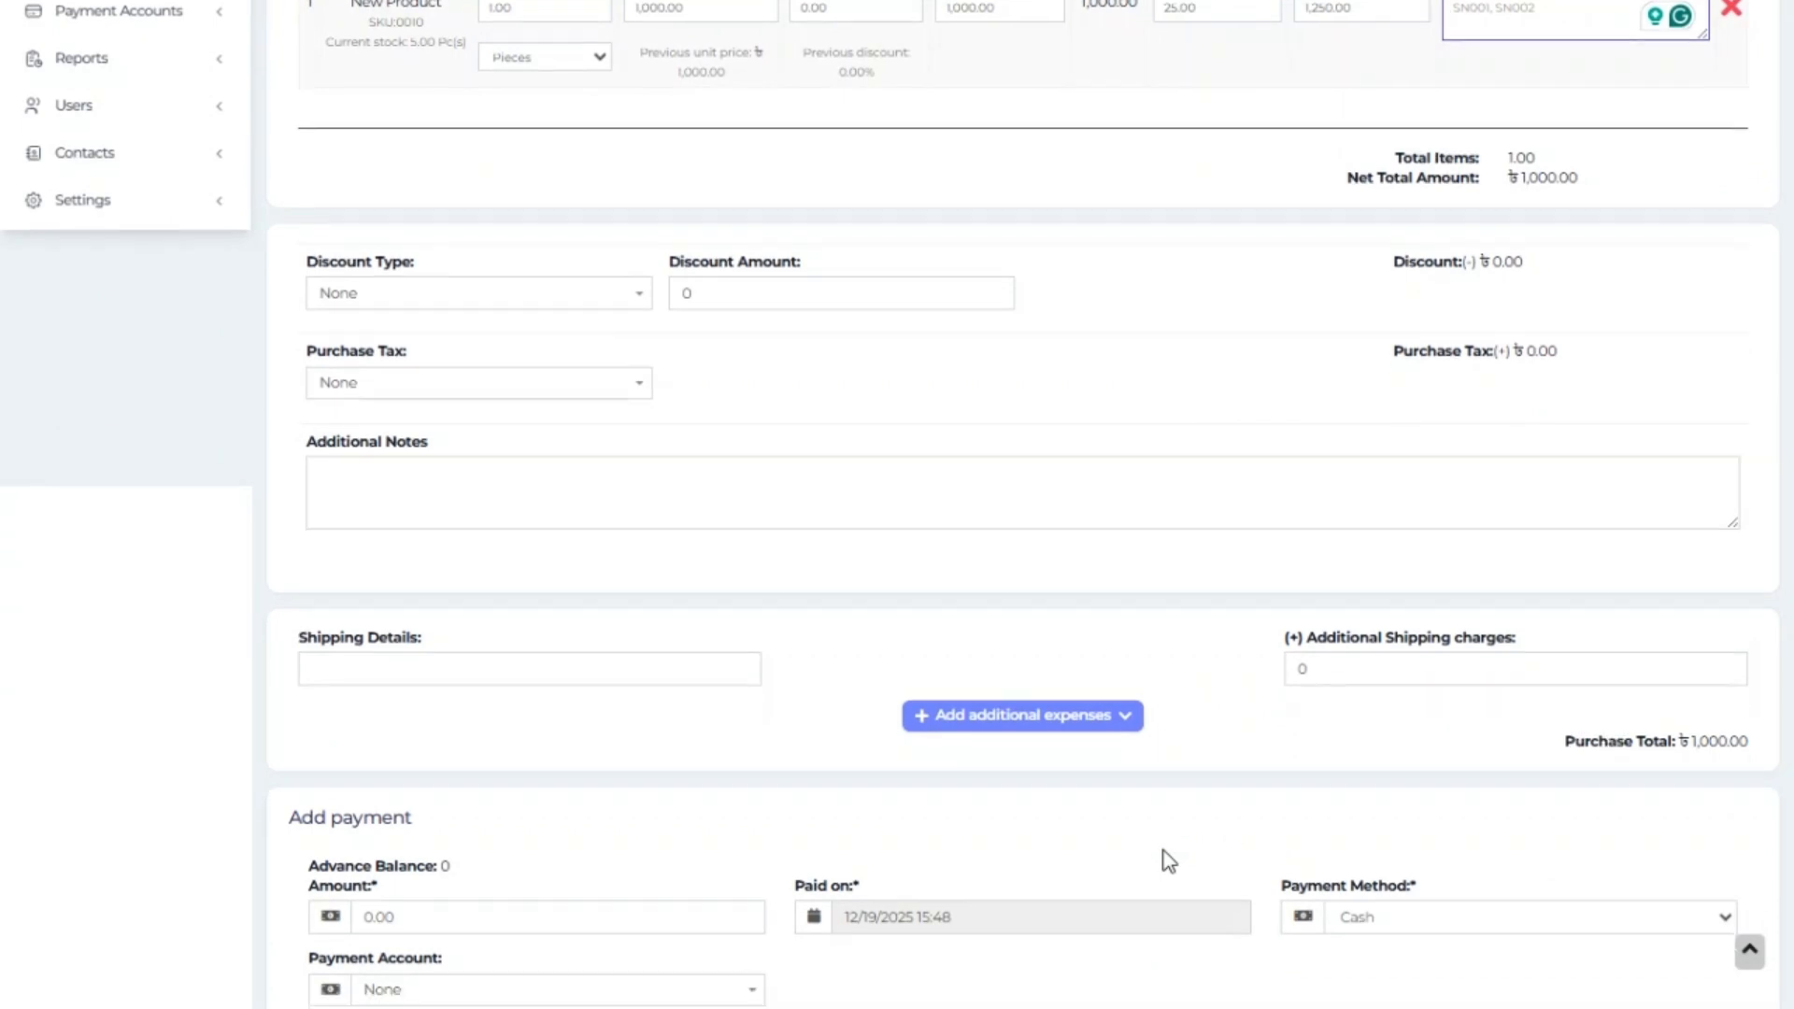
pyautogui.scroll(10, 913, 848)
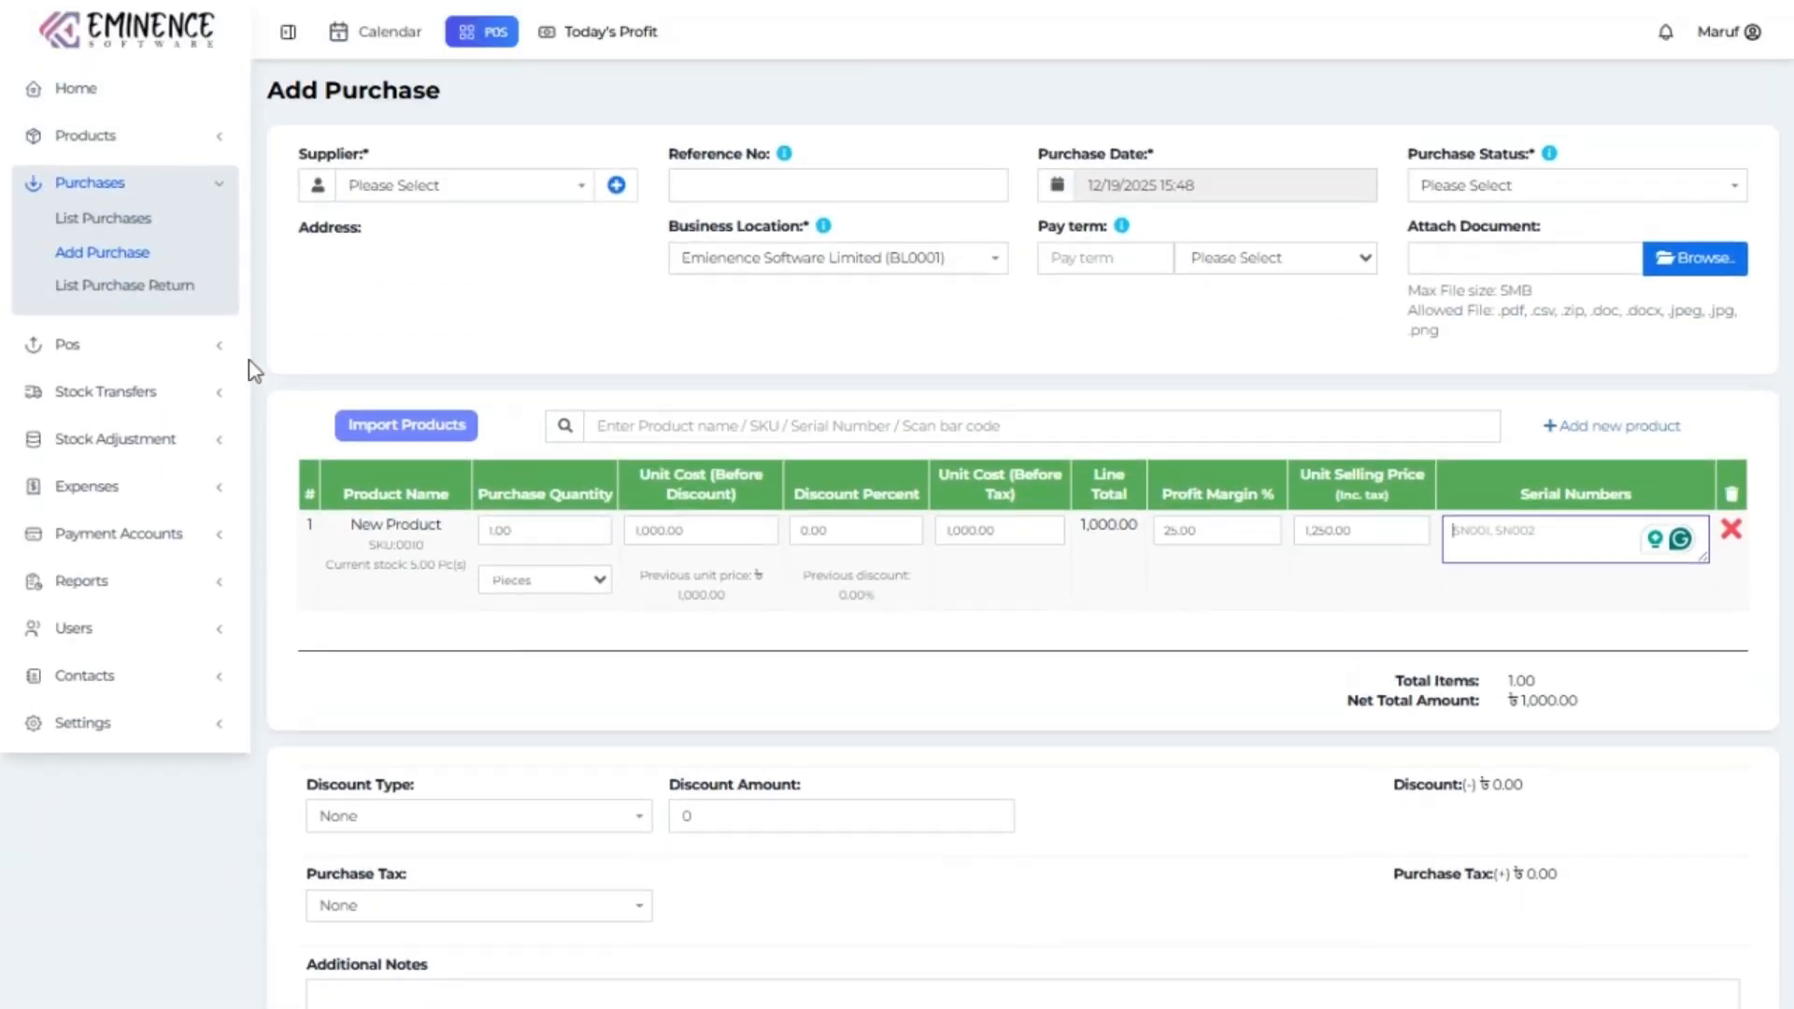
pyautogui.click(123, 284)
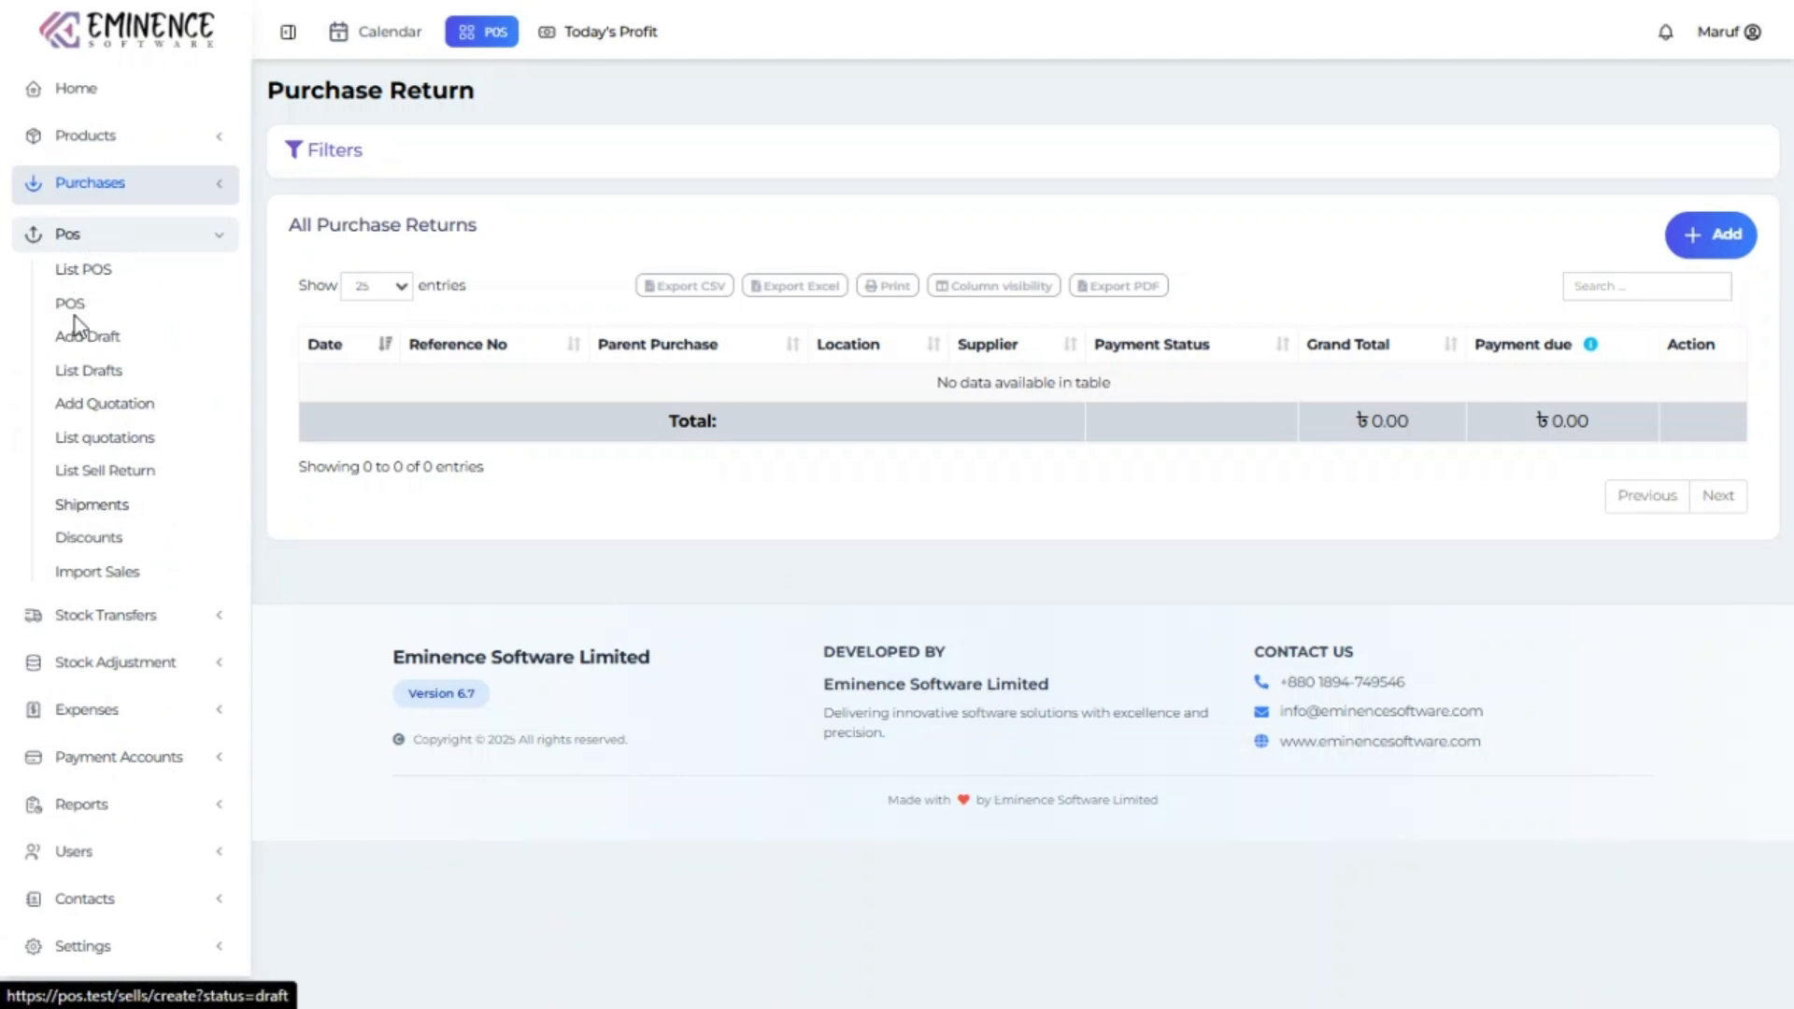
pyautogui.click(495, 39)
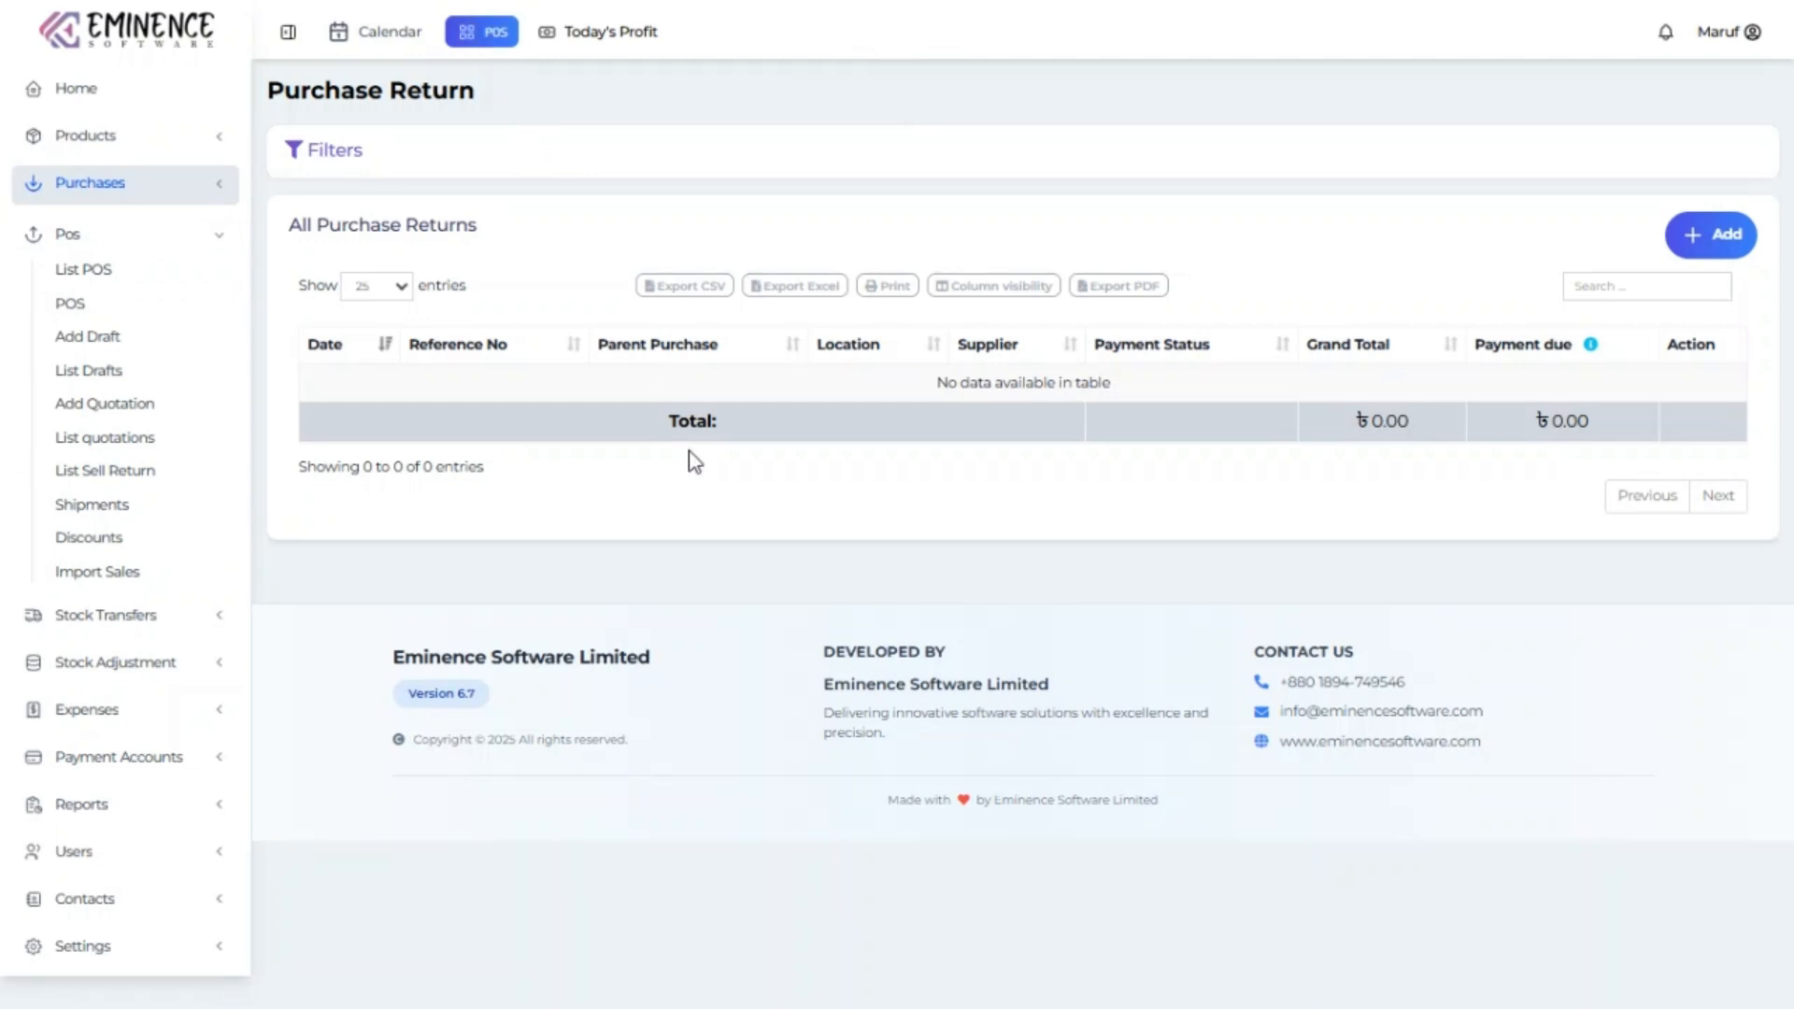
pyautogui.scroll(-1, 1046, 743)
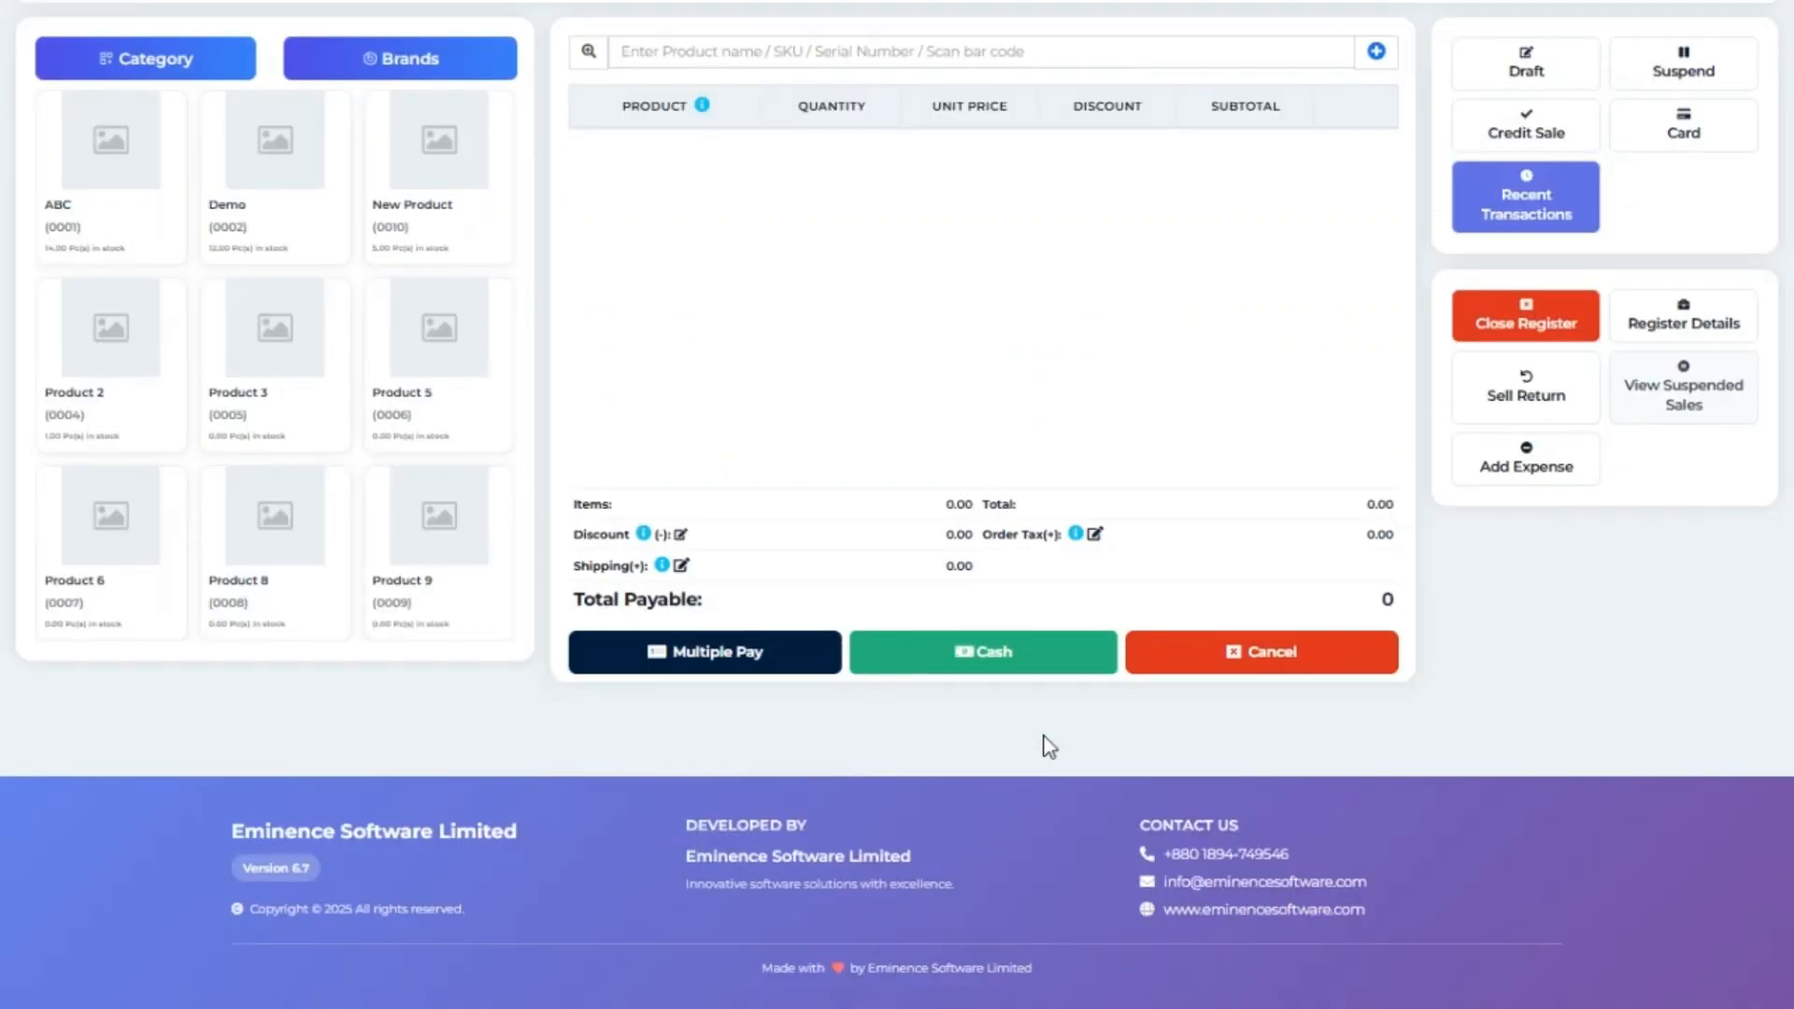
pyautogui.scroll(1, 1048, 744)
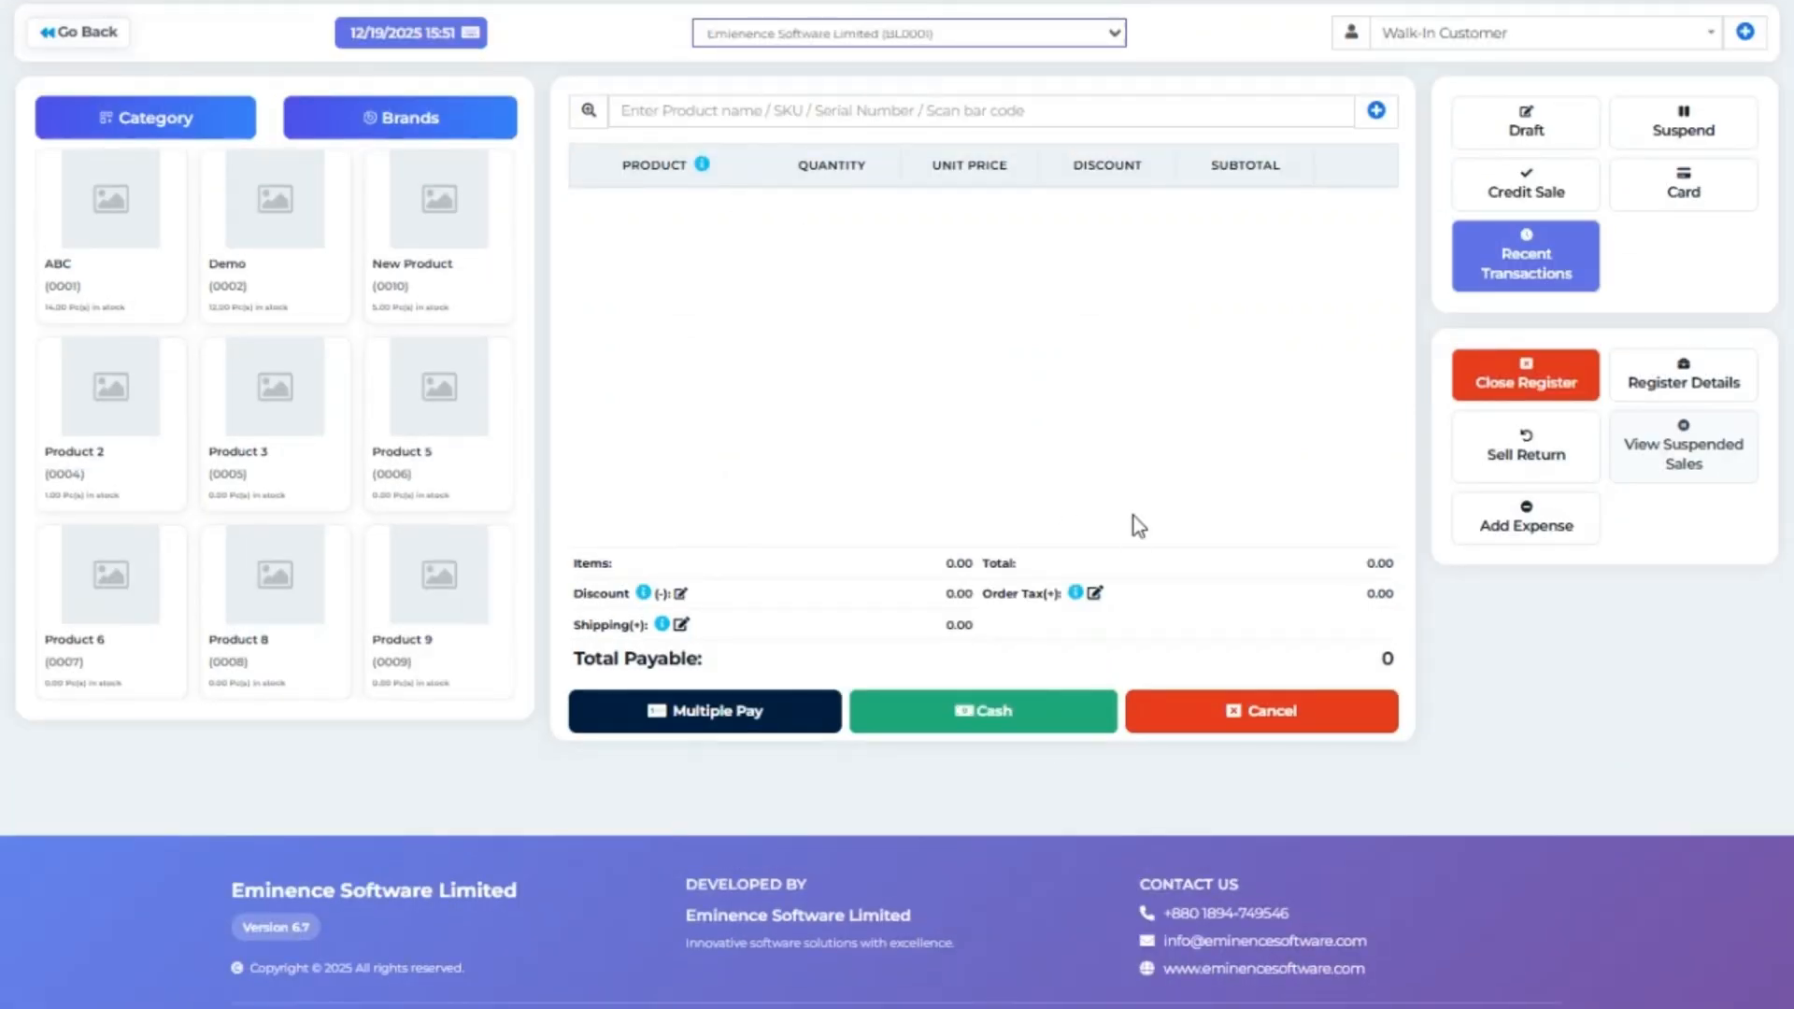
pyautogui.click(857, 43)
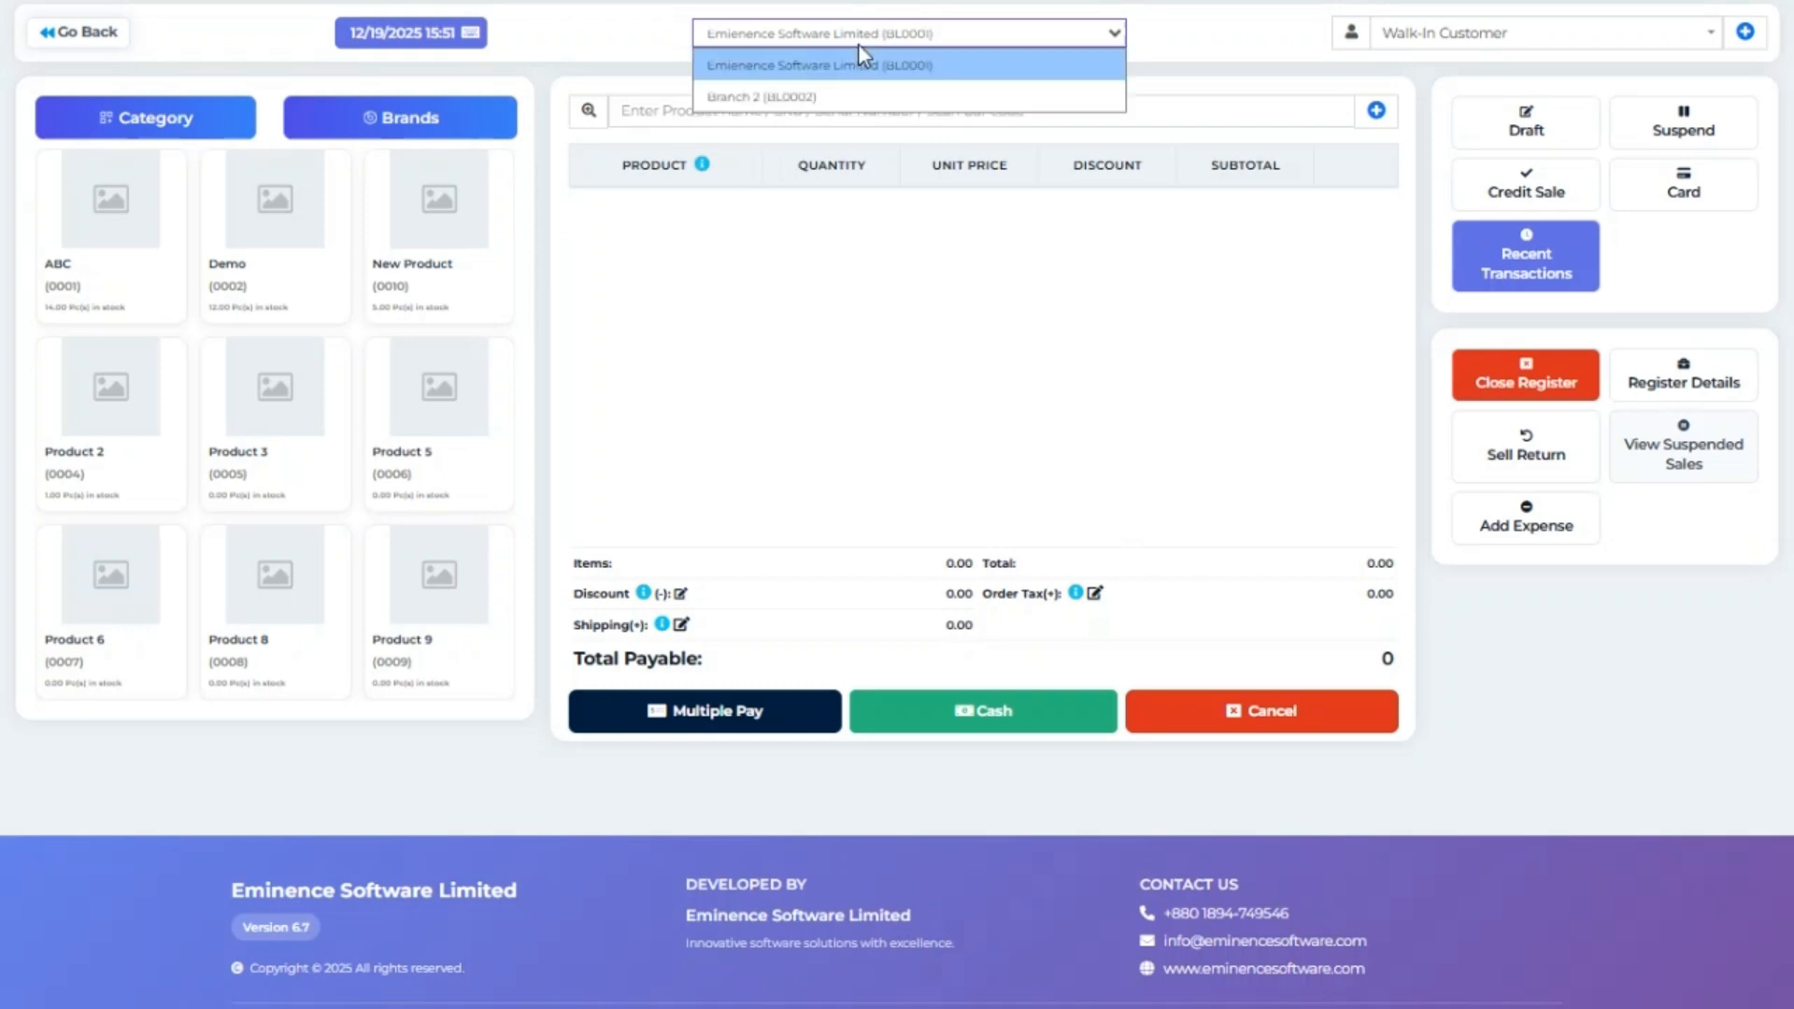
pyautogui.click(850, 93)
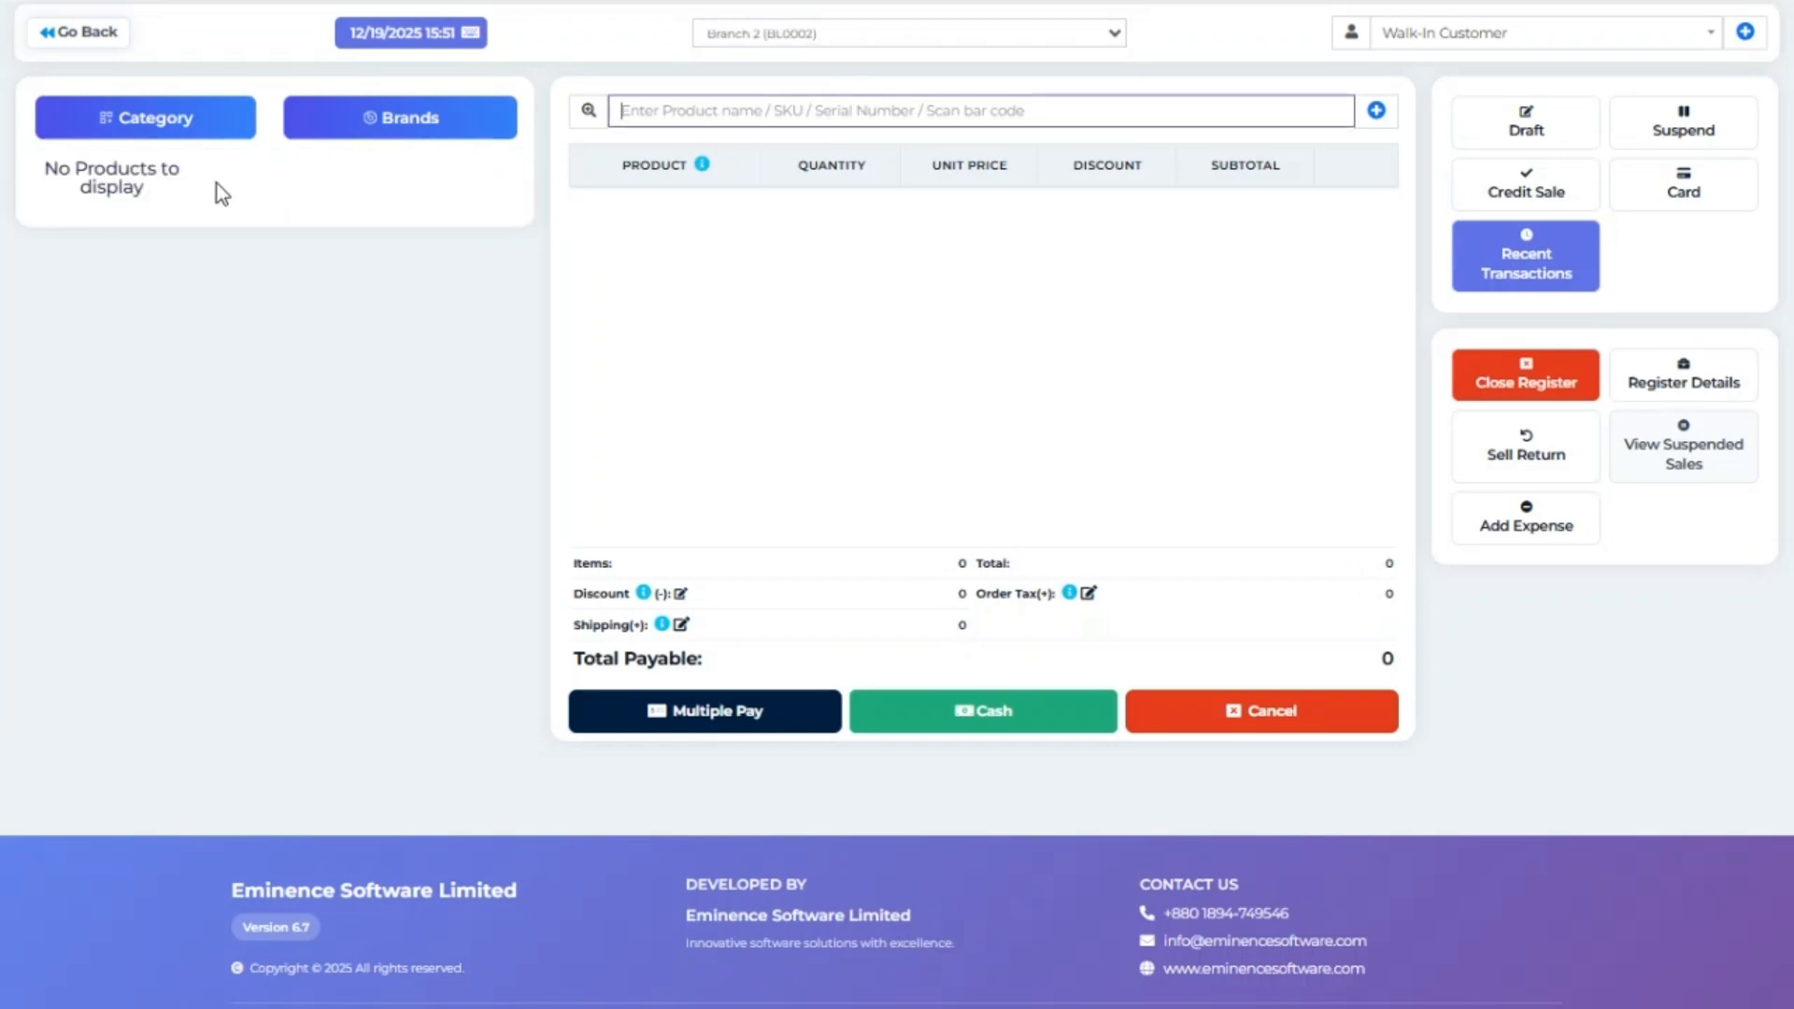
pyautogui.click(777, 43)
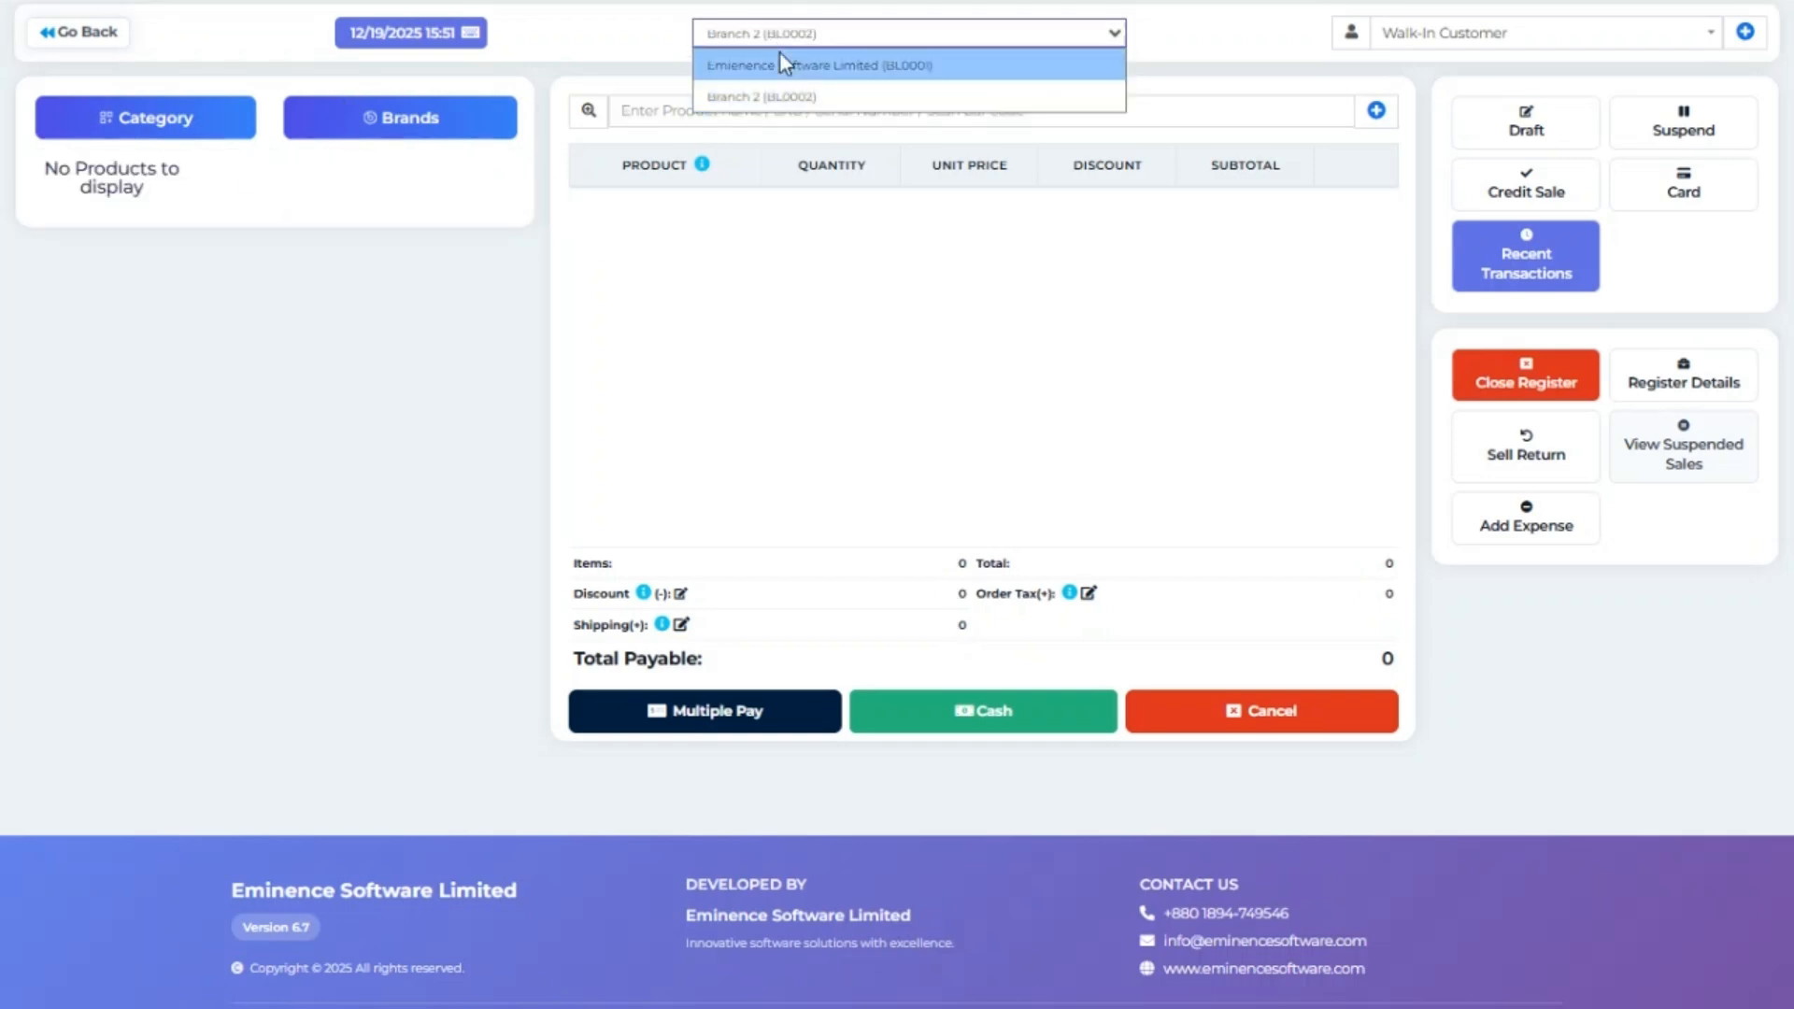
pyautogui.click(780, 64)
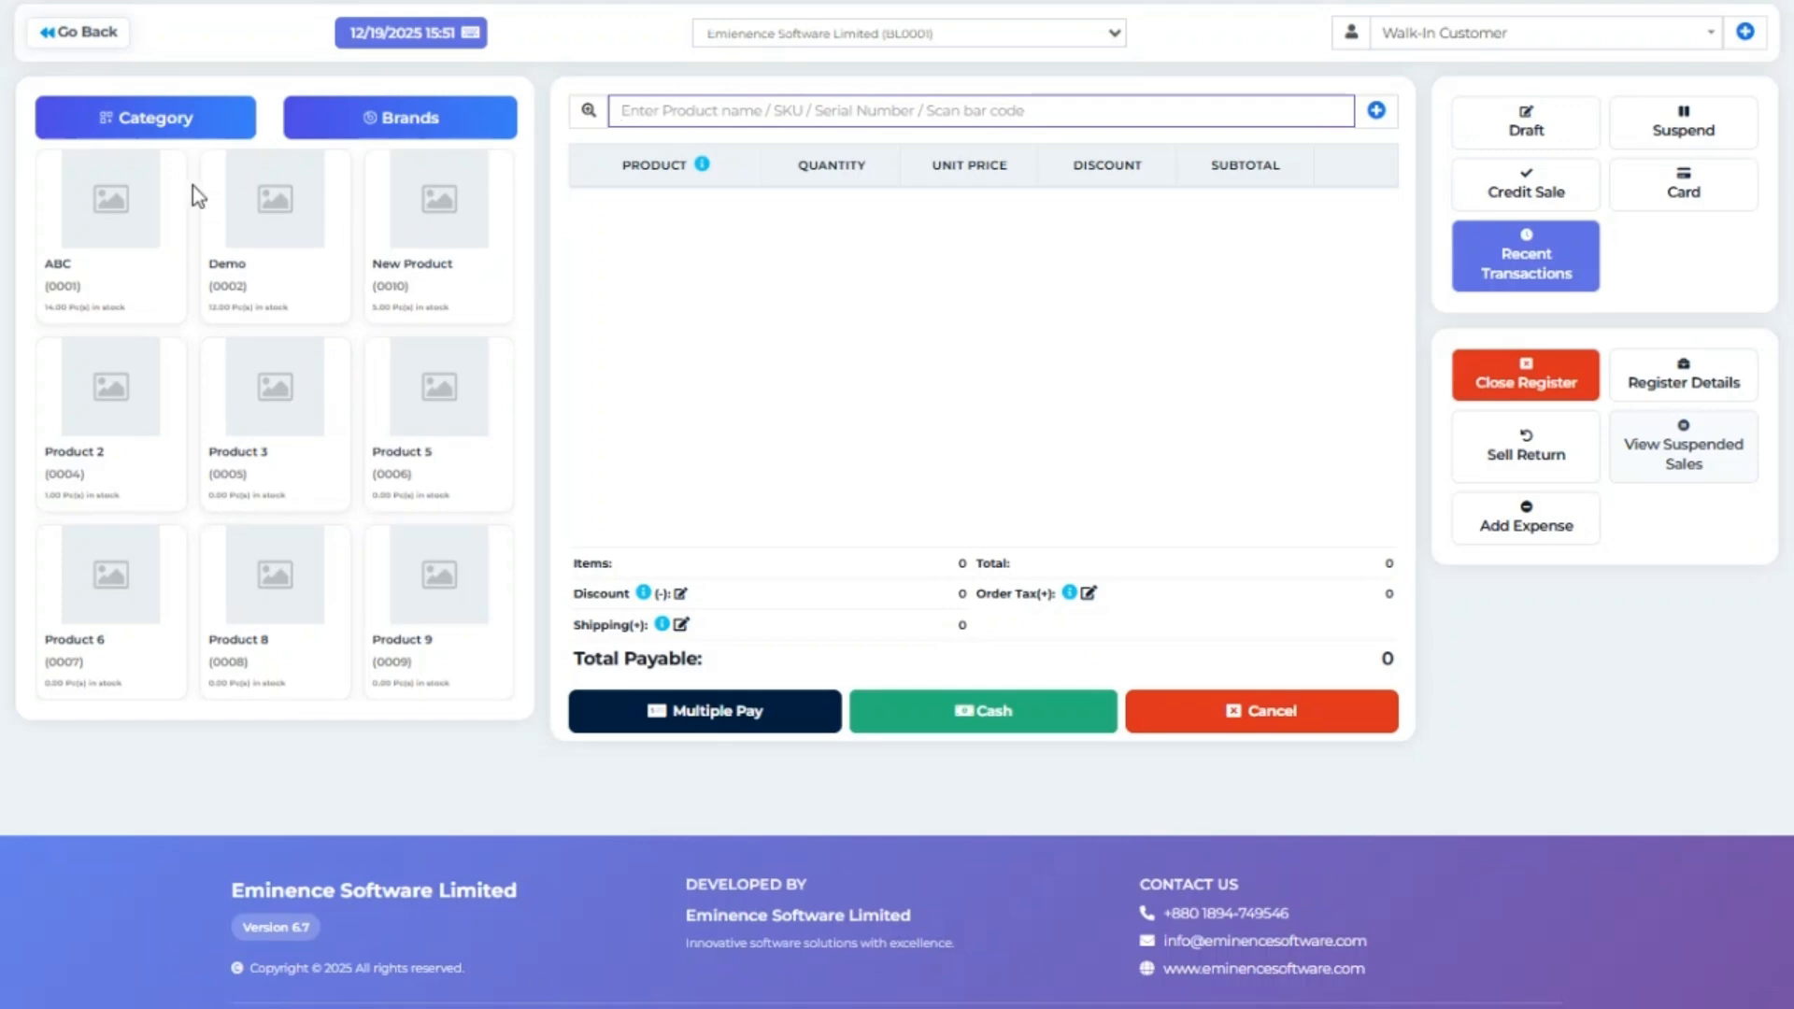
pyautogui.click(140, 119)
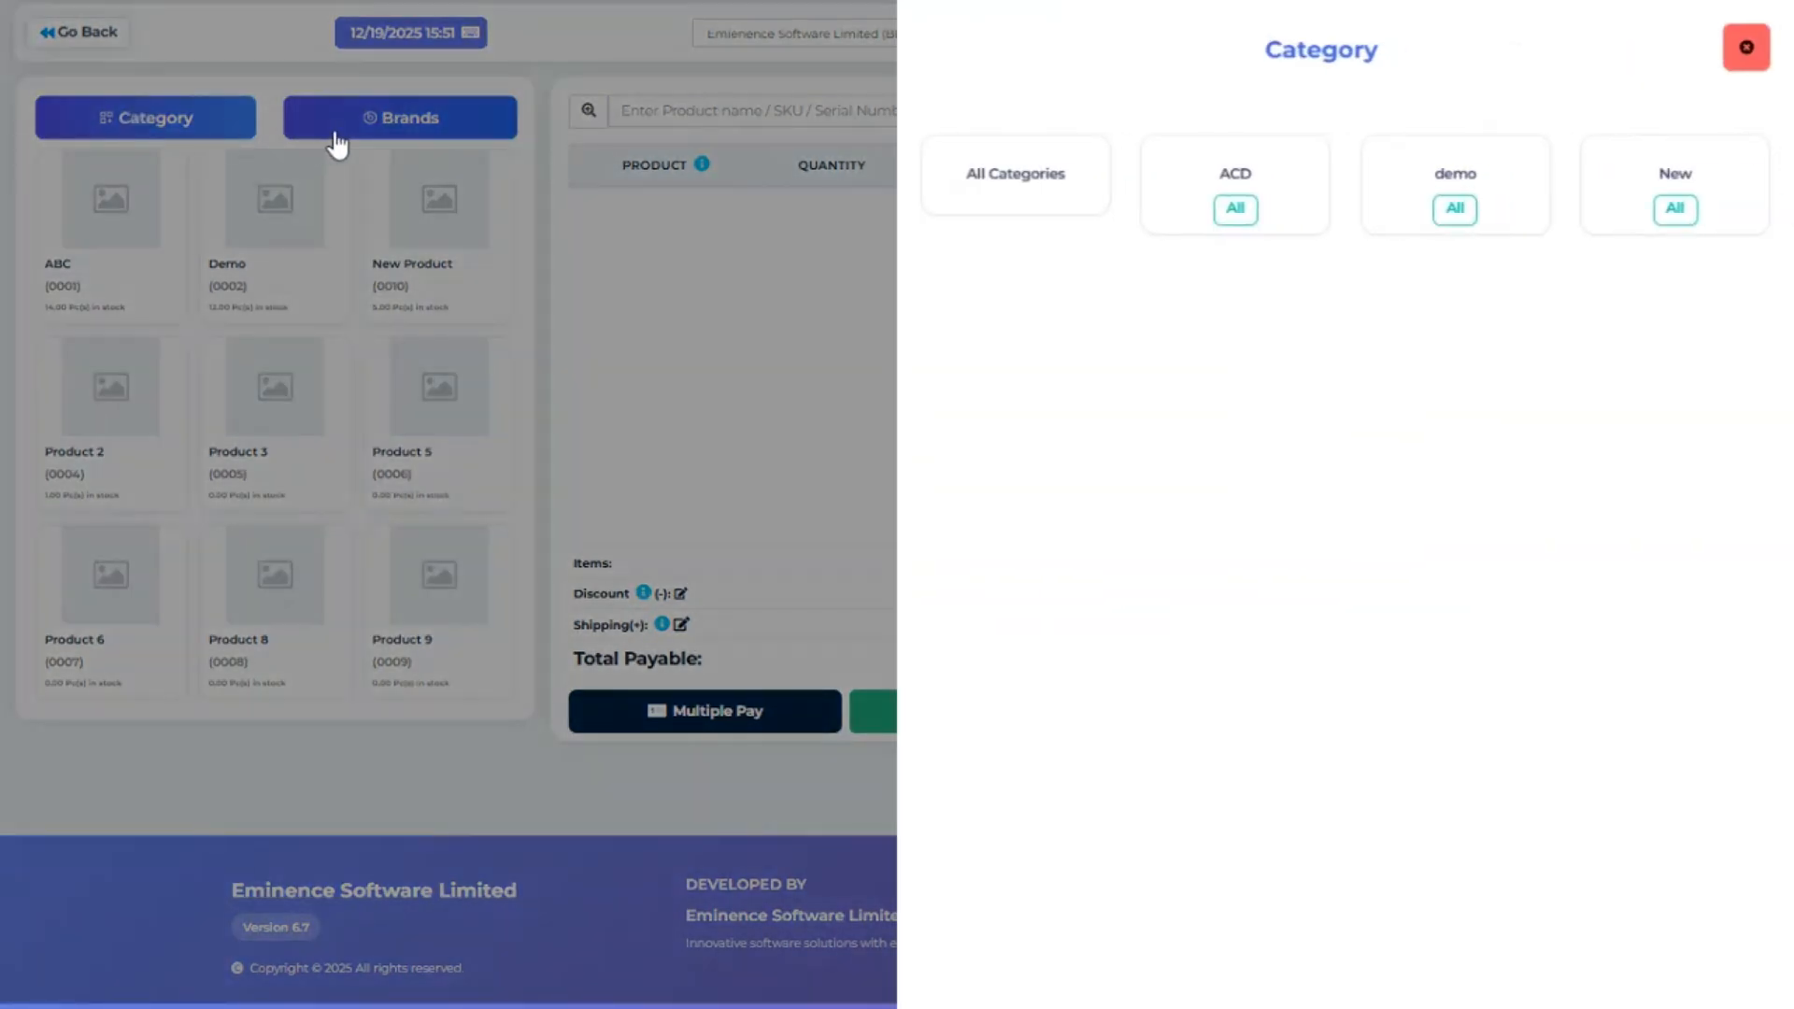
pyautogui.click(337, 140)
pyautogui.click(504, 125)
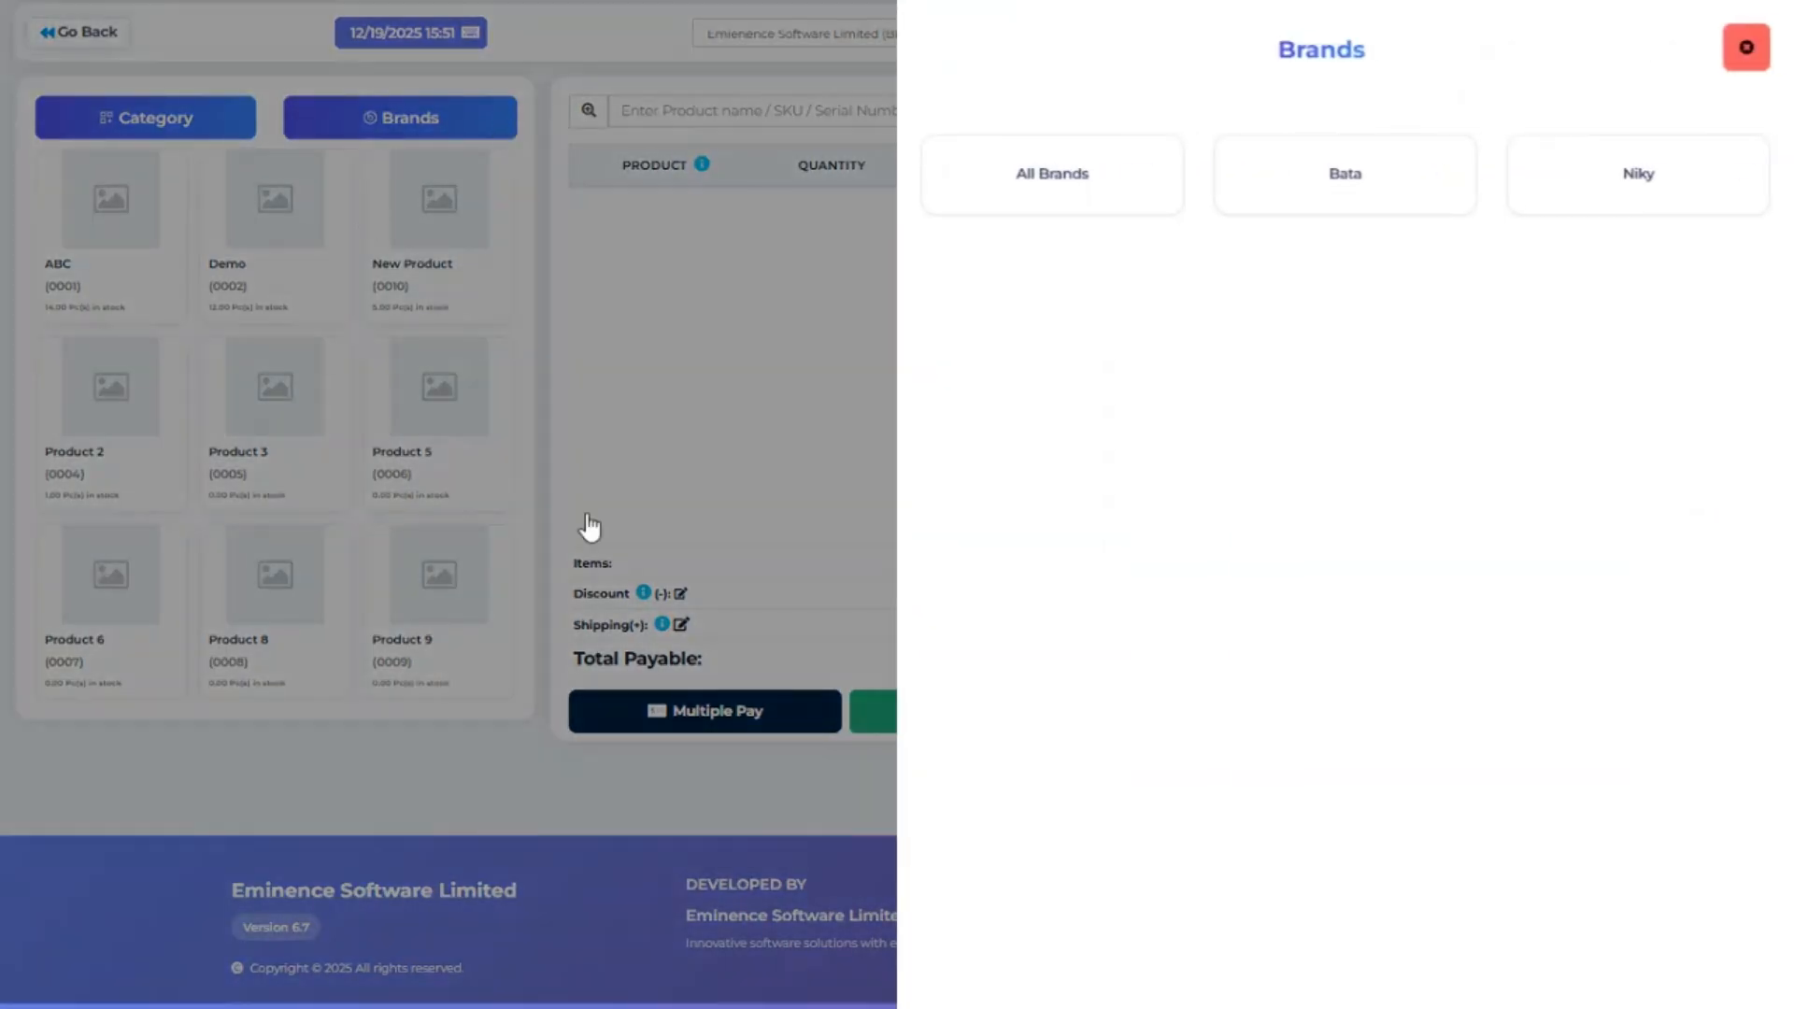
pyautogui.click(760, 376)
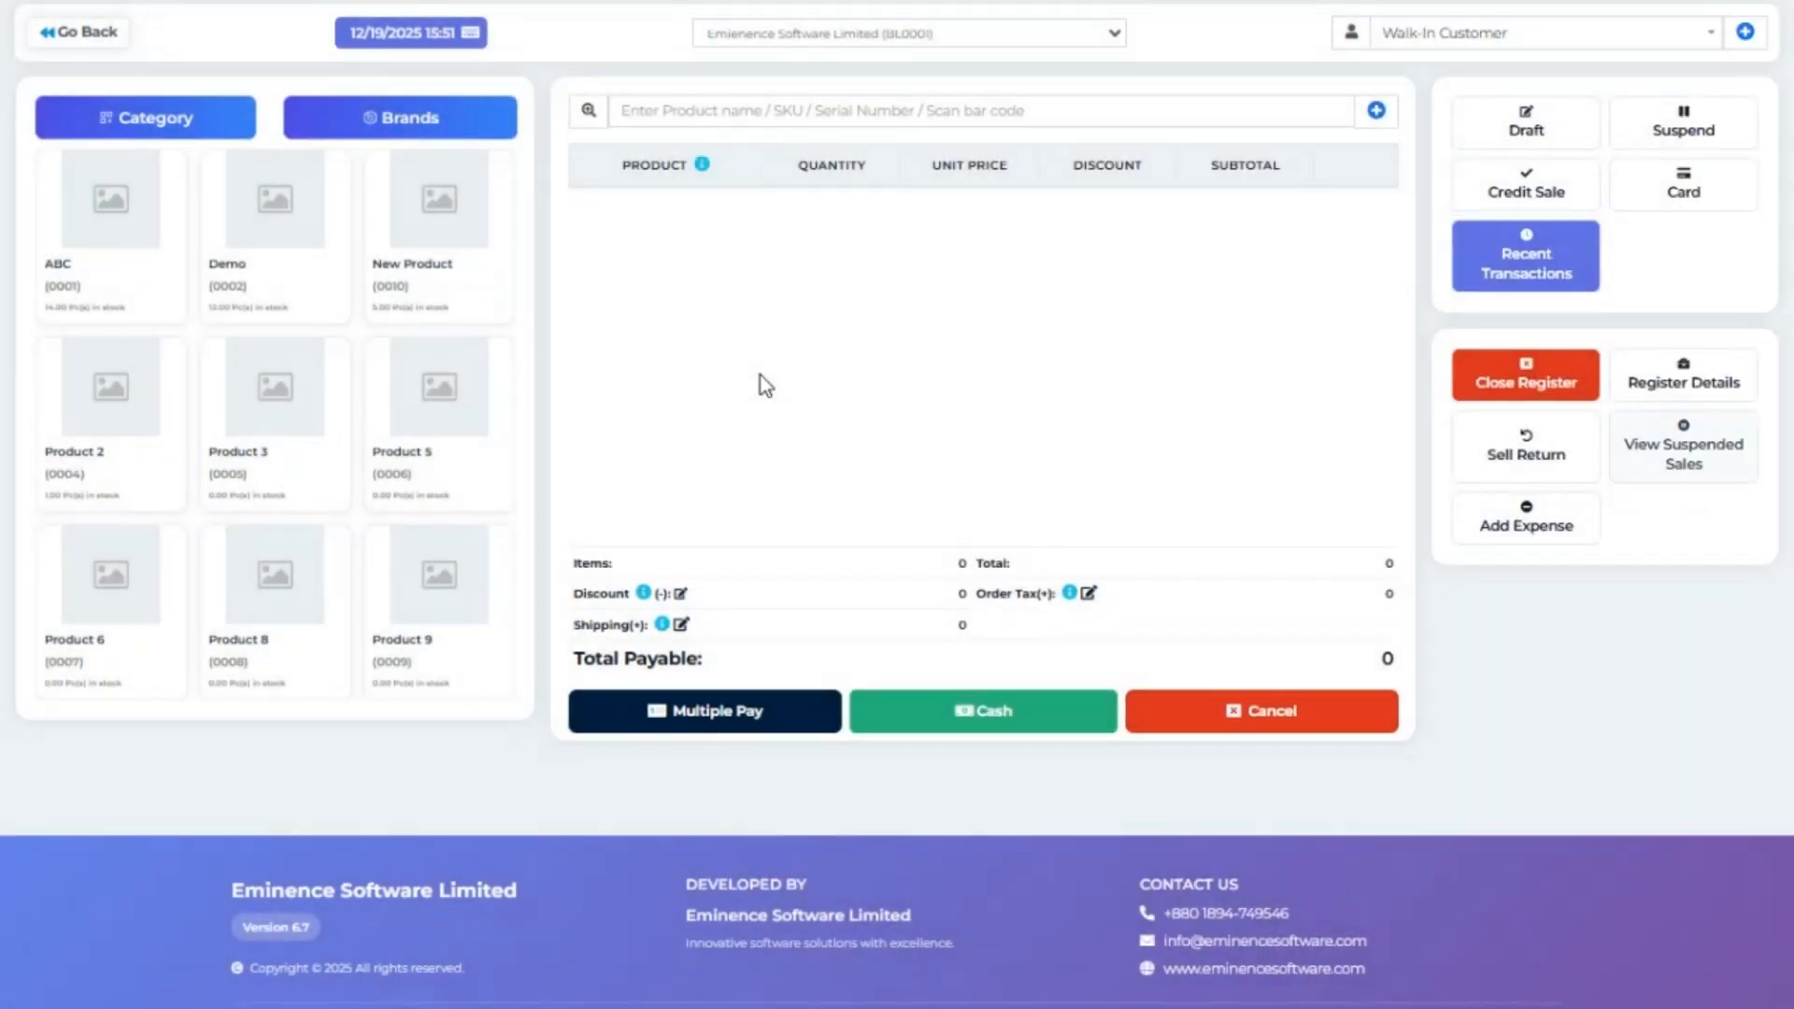
# Sell one ABC for ৳1,875.00 in cash, skipping serial numbers and invoice printing.
pyautogui.click(82, 215)
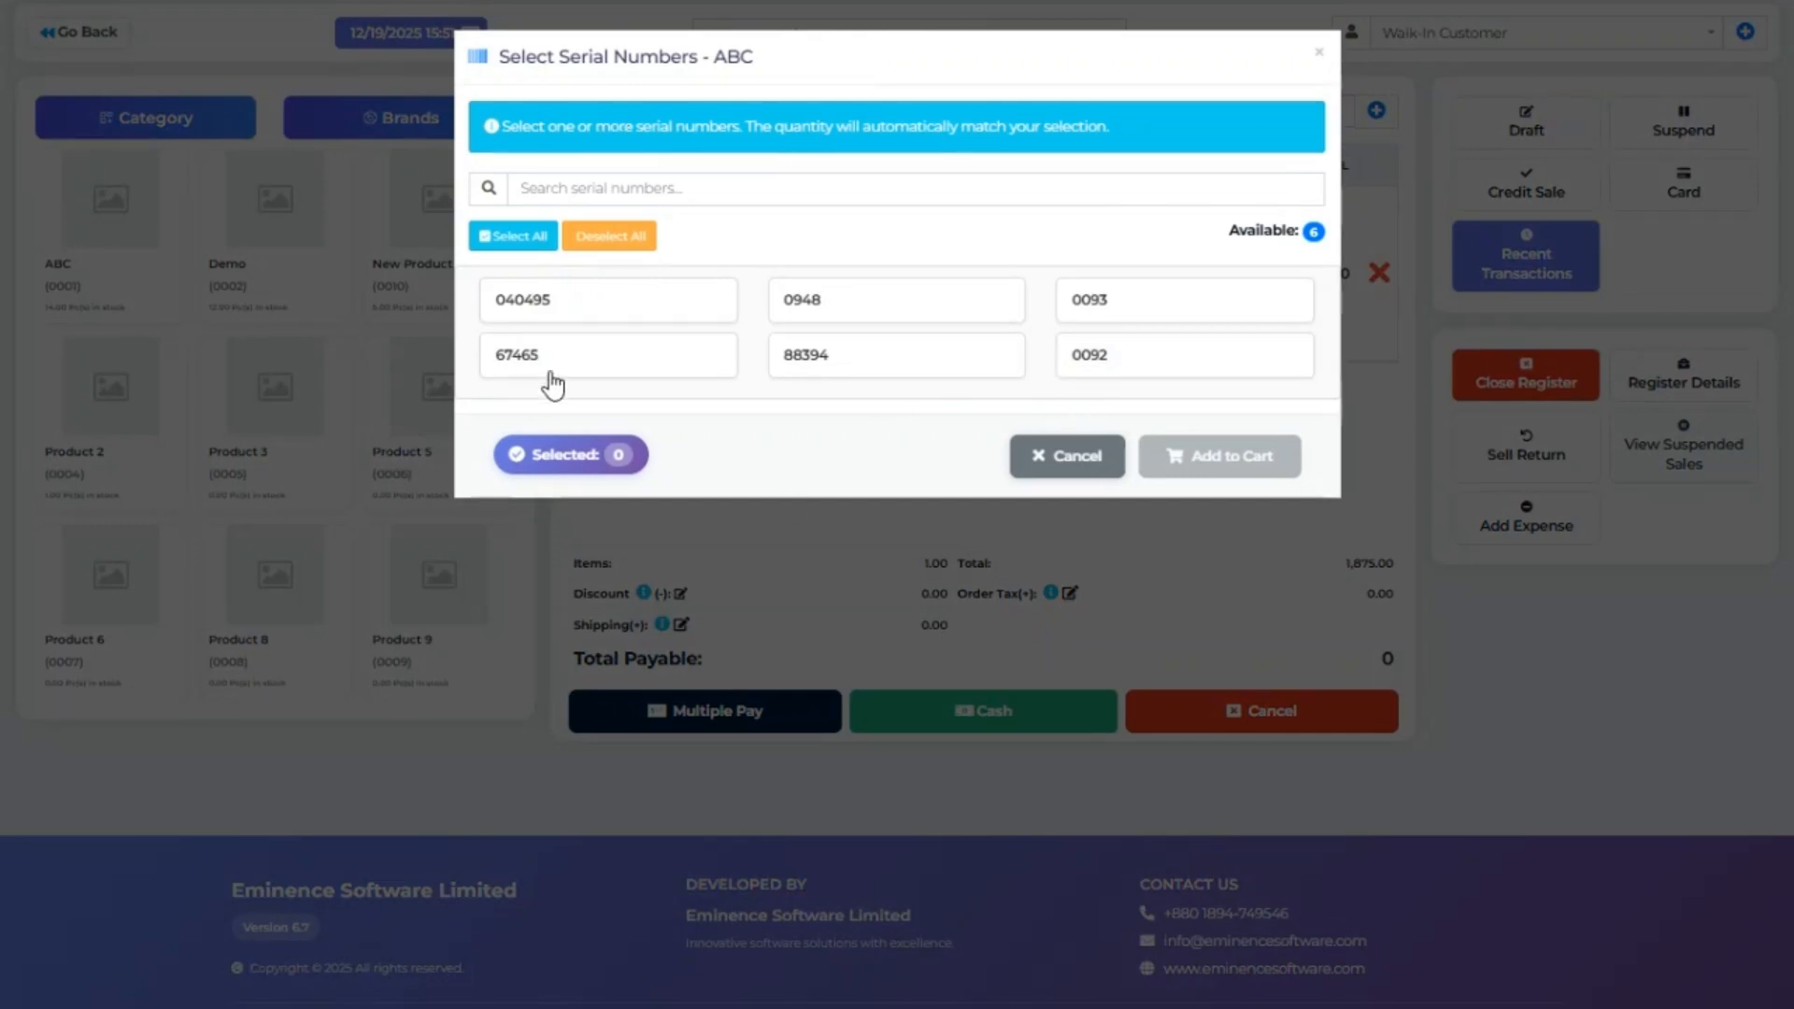
pyautogui.click(1065, 455)
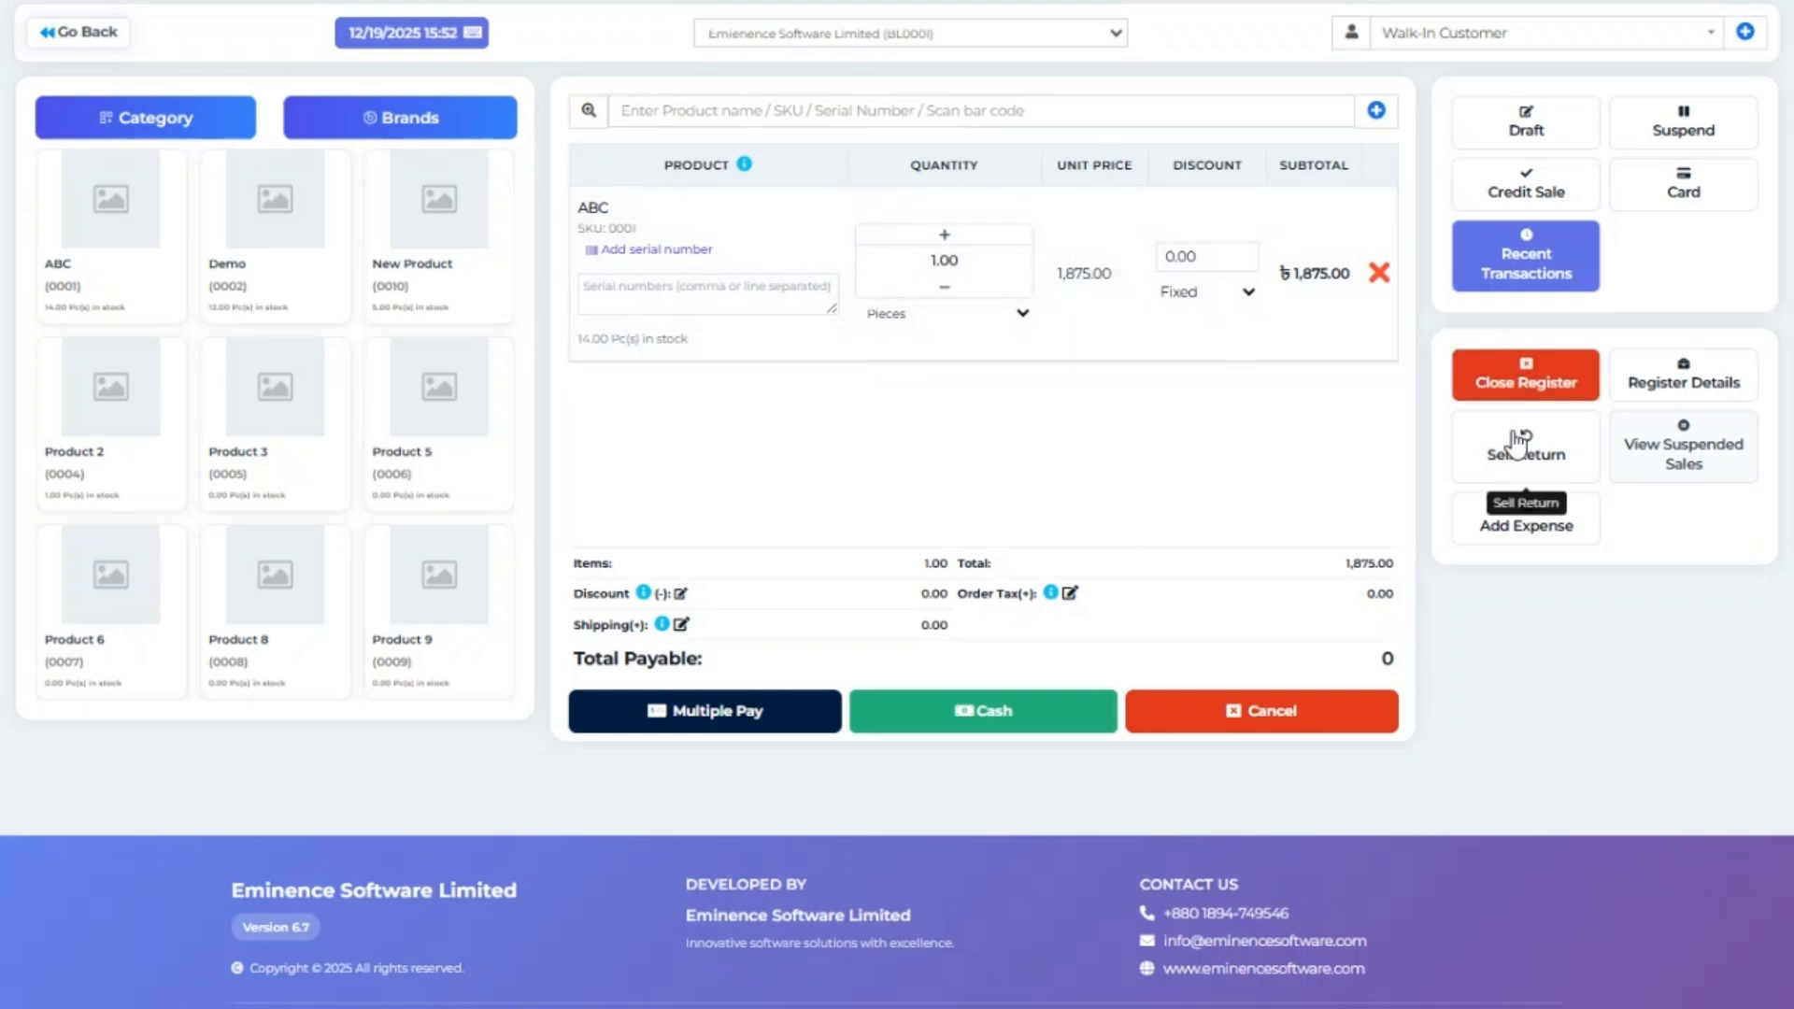
pyautogui.click(1031, 719)
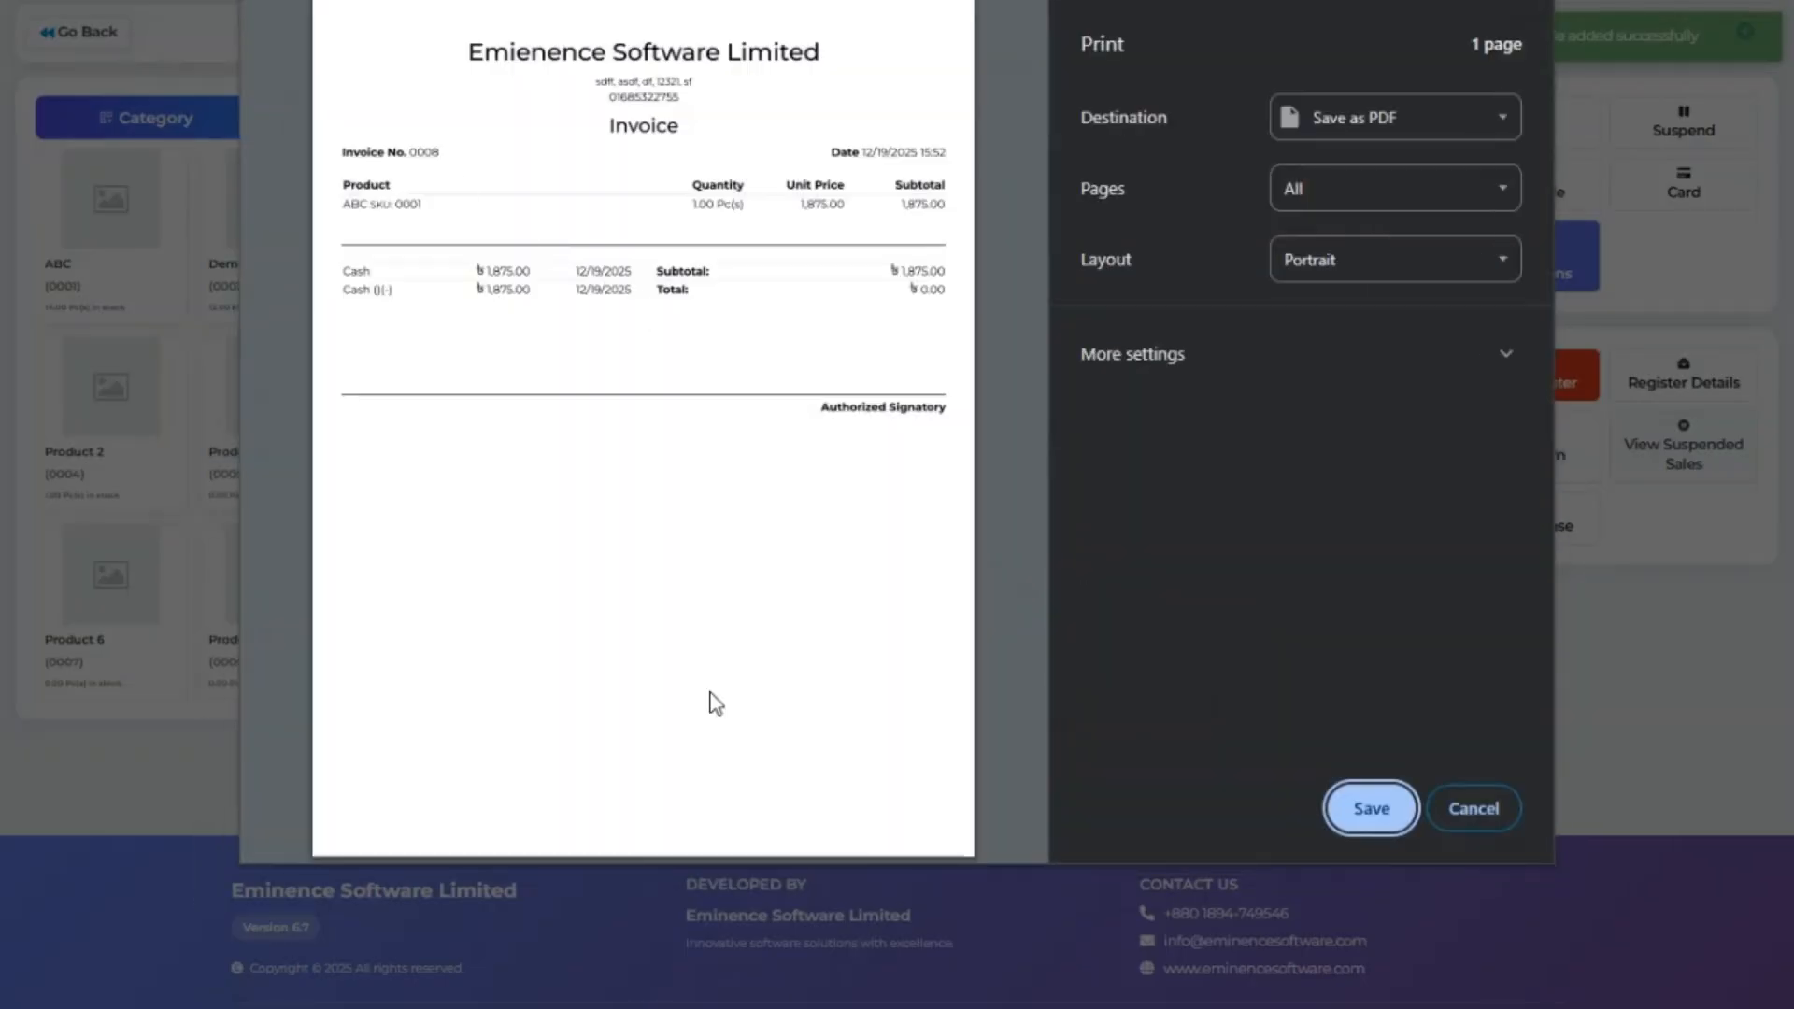
pyautogui.click(1461, 815)
pyautogui.click(1463, 812)
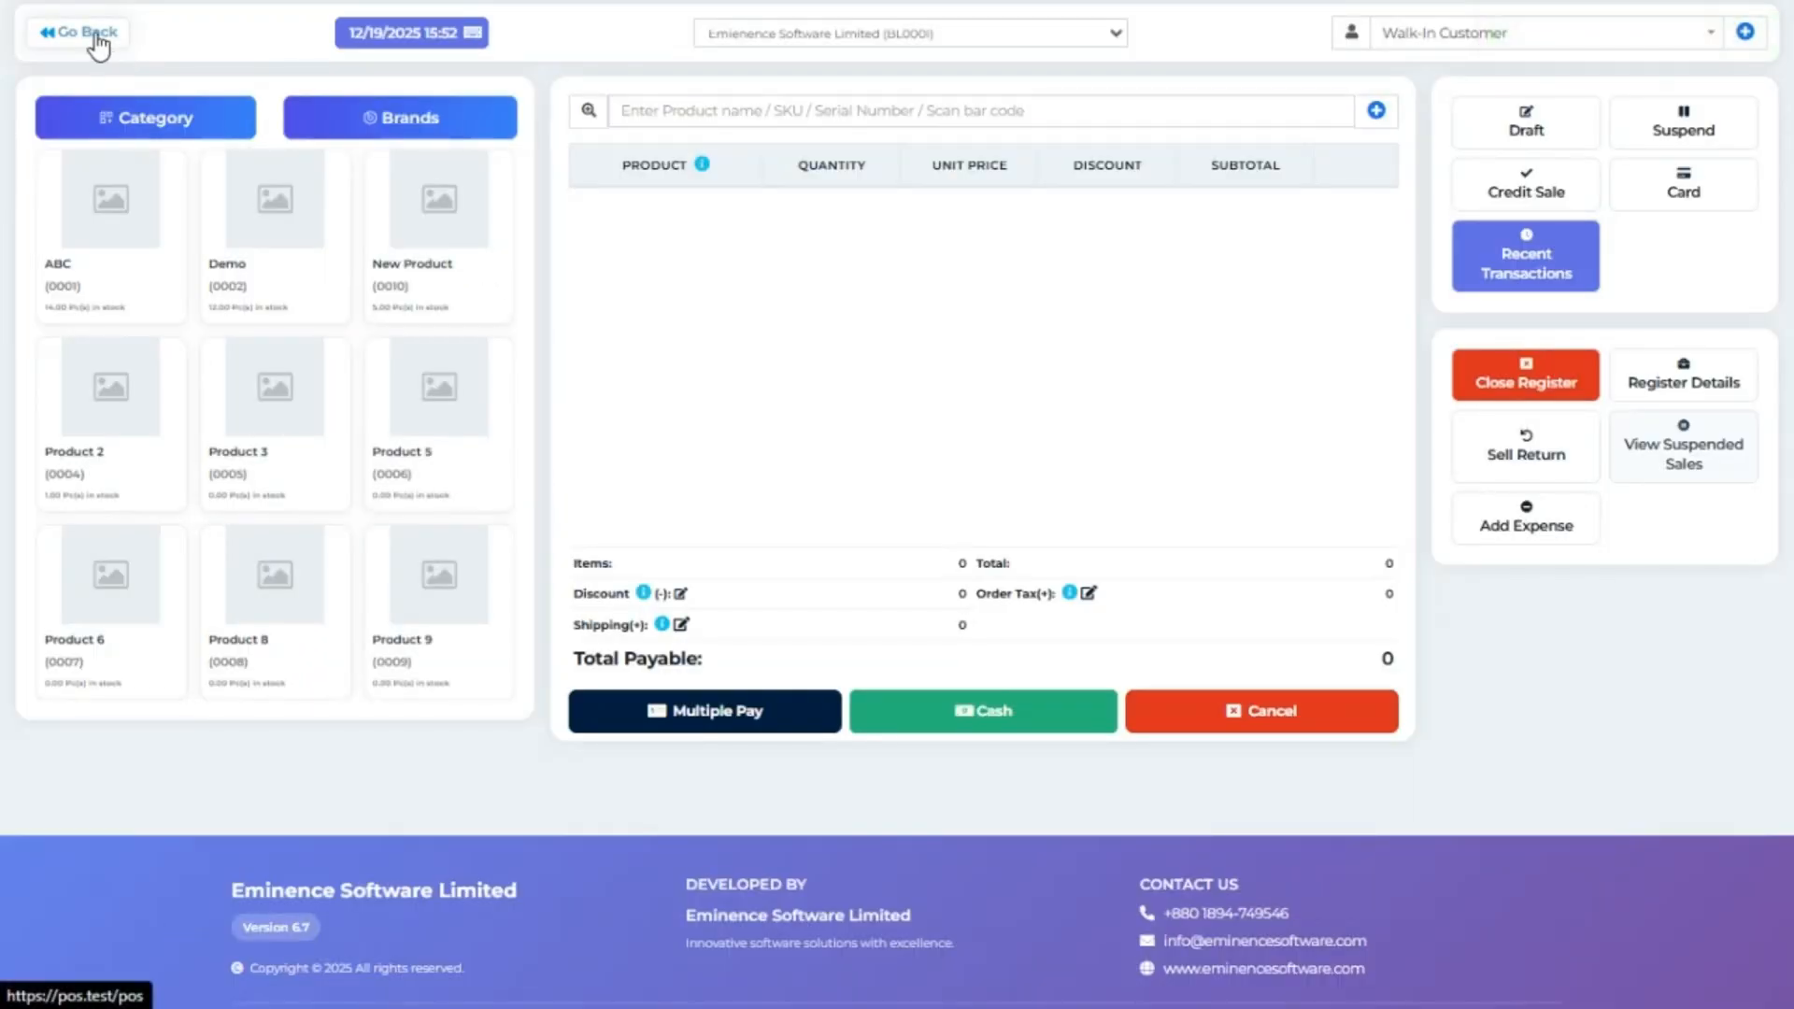
# Leave the sale screen and open the List Accounts page under Payment Accounts.
pyautogui.click(96, 35)
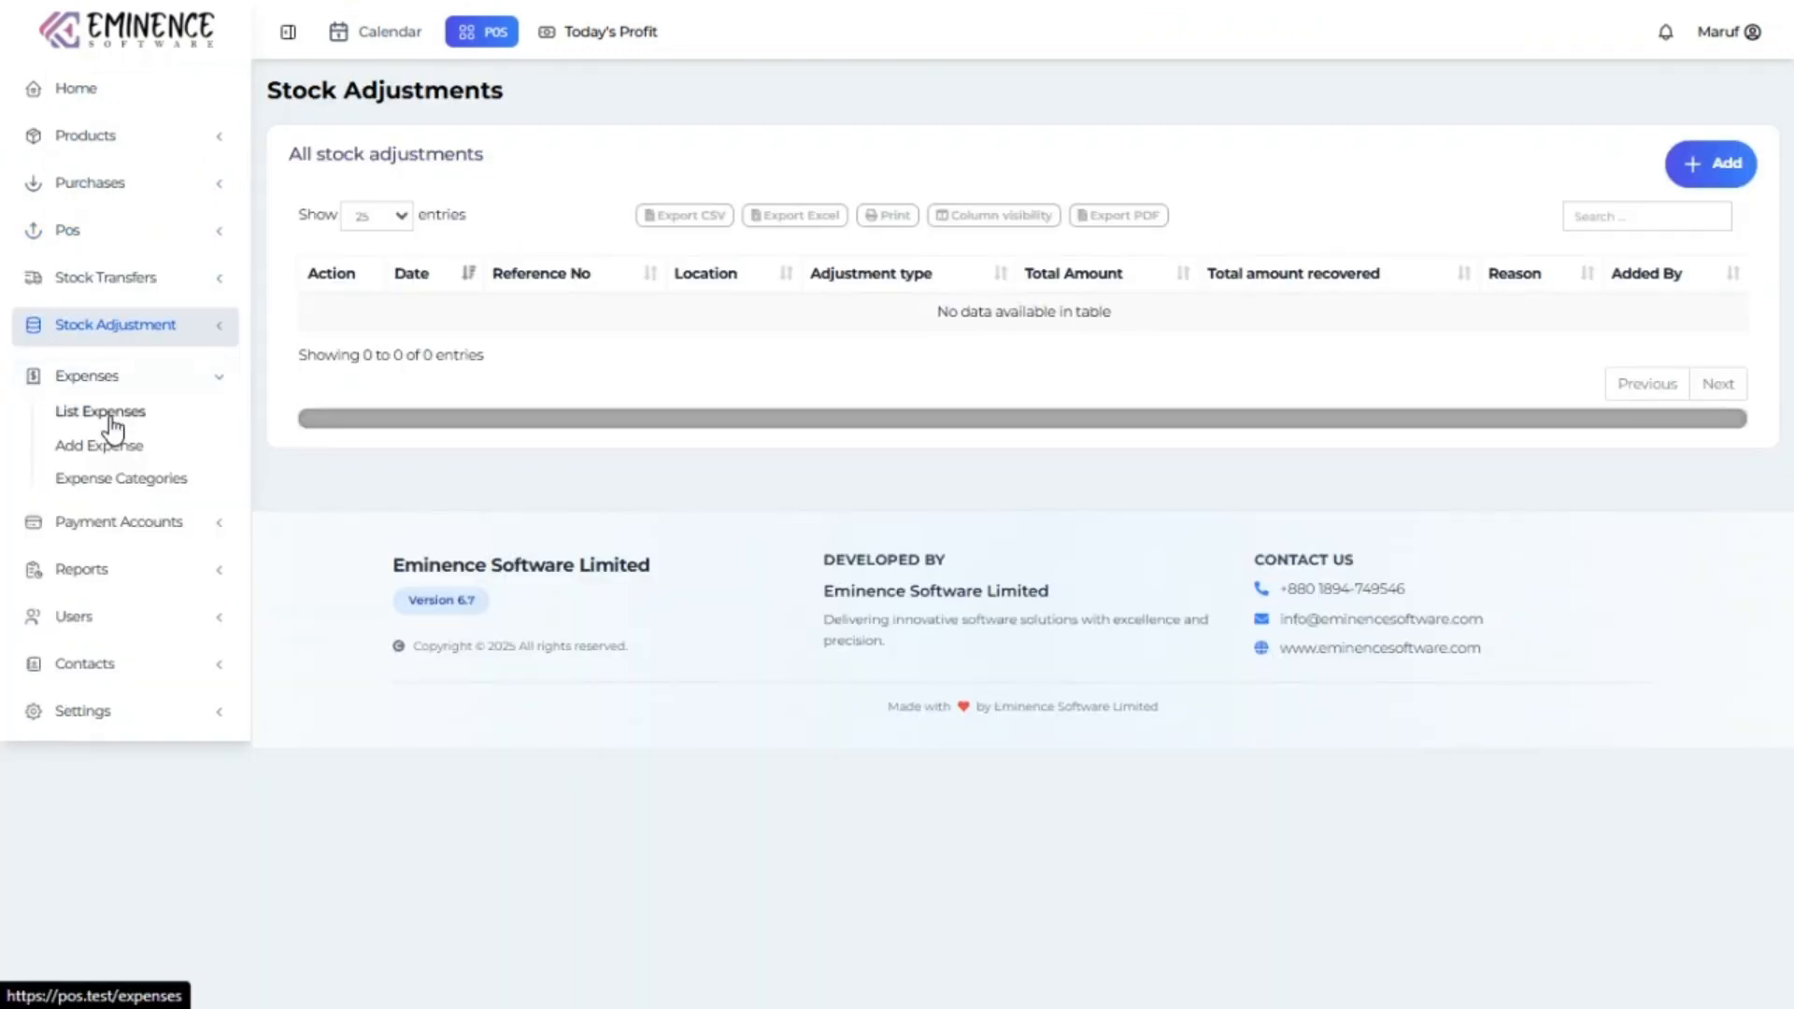
pyautogui.click(112, 430)
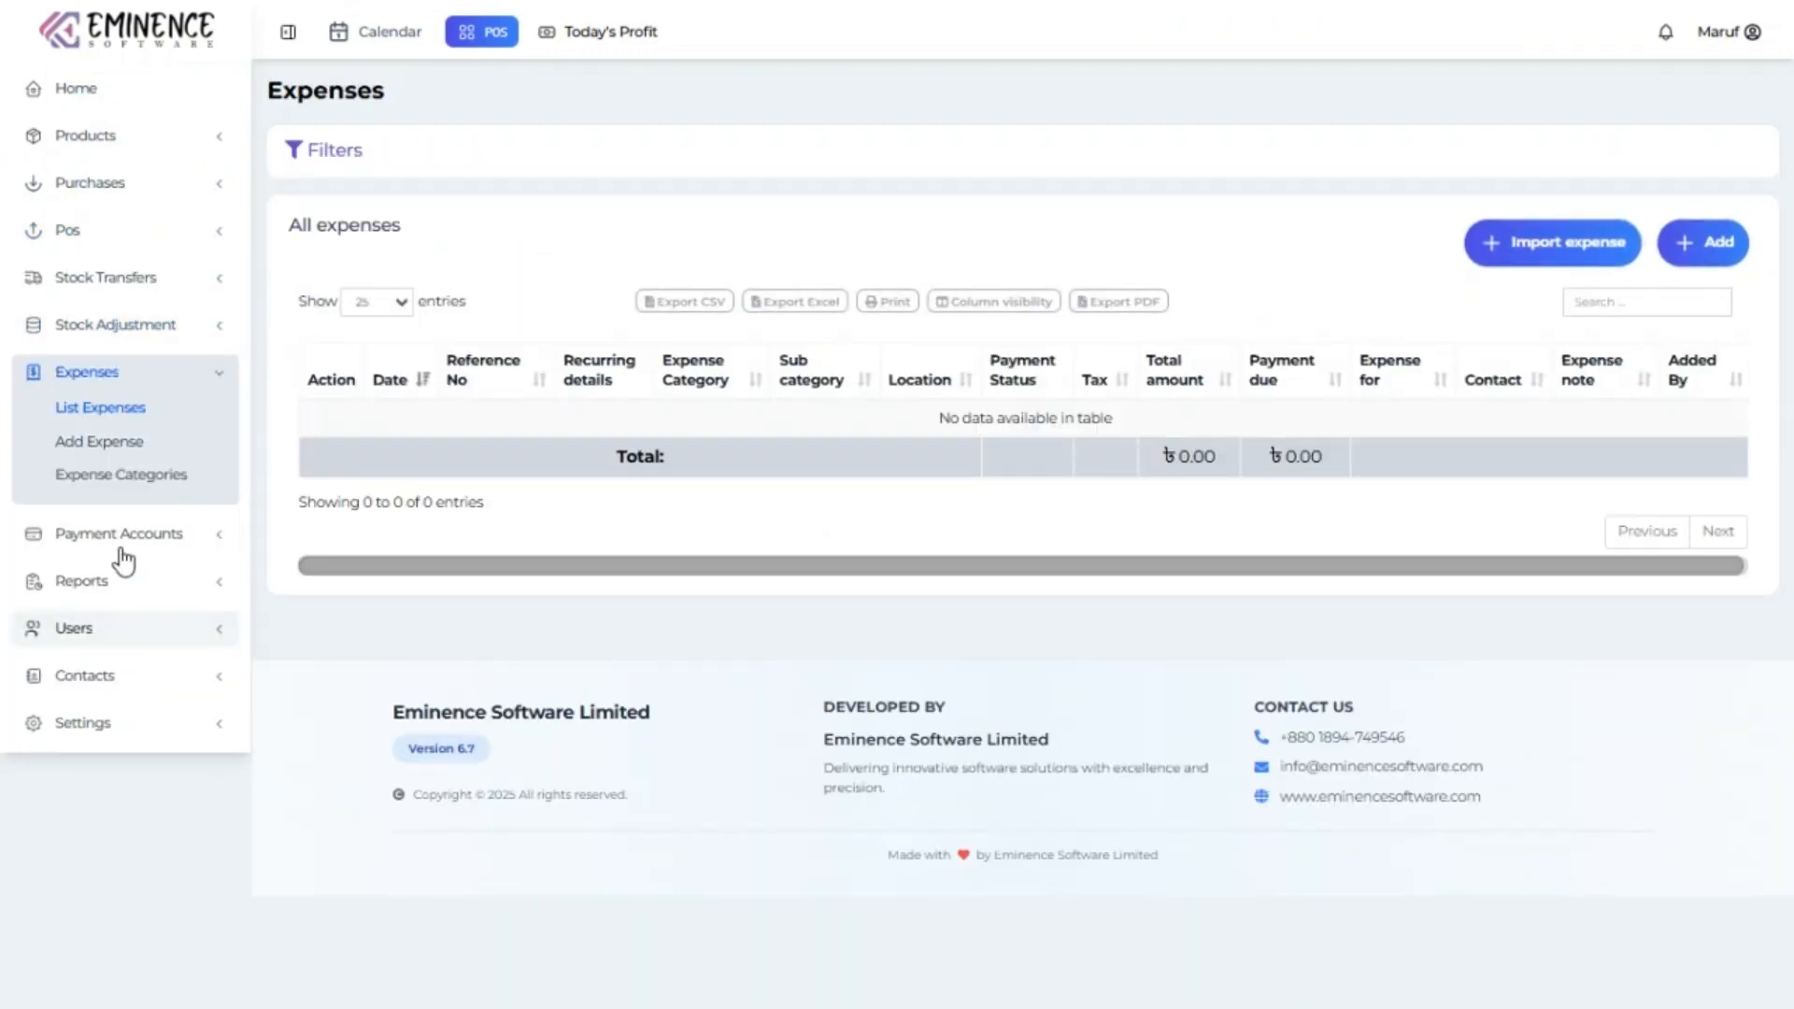
pyautogui.click(131, 525)
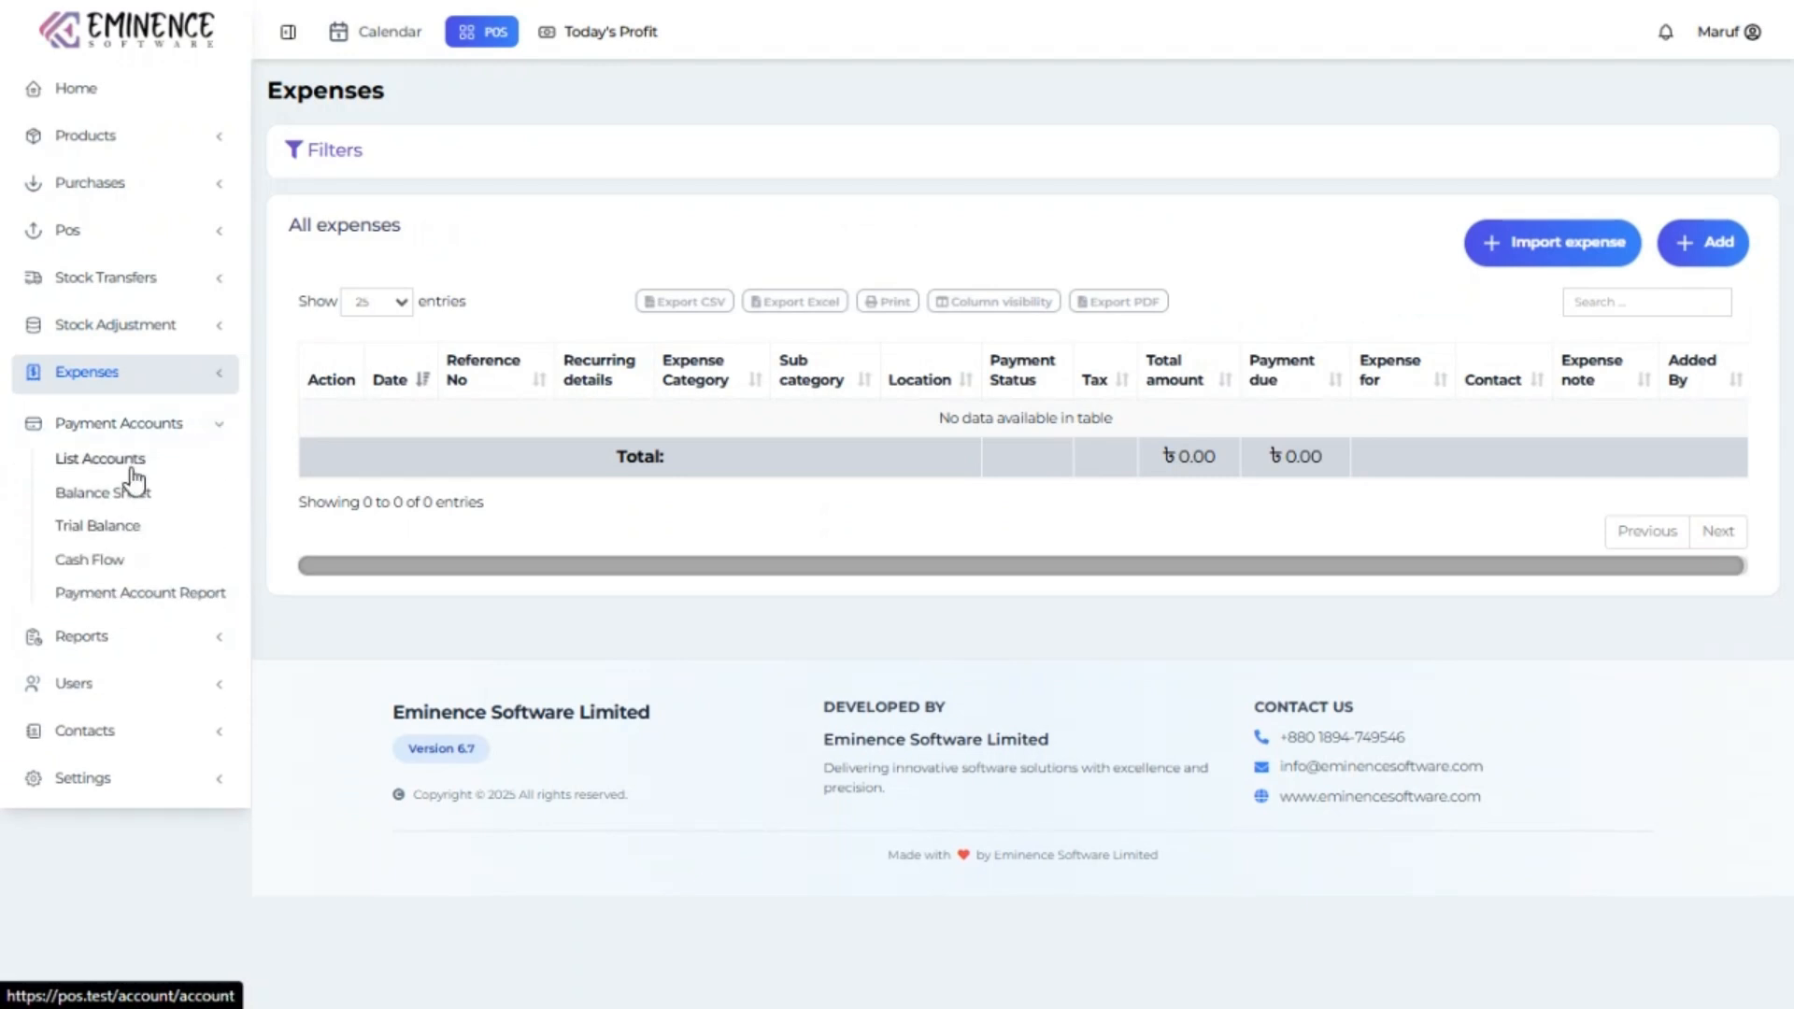
pyautogui.click(132, 470)
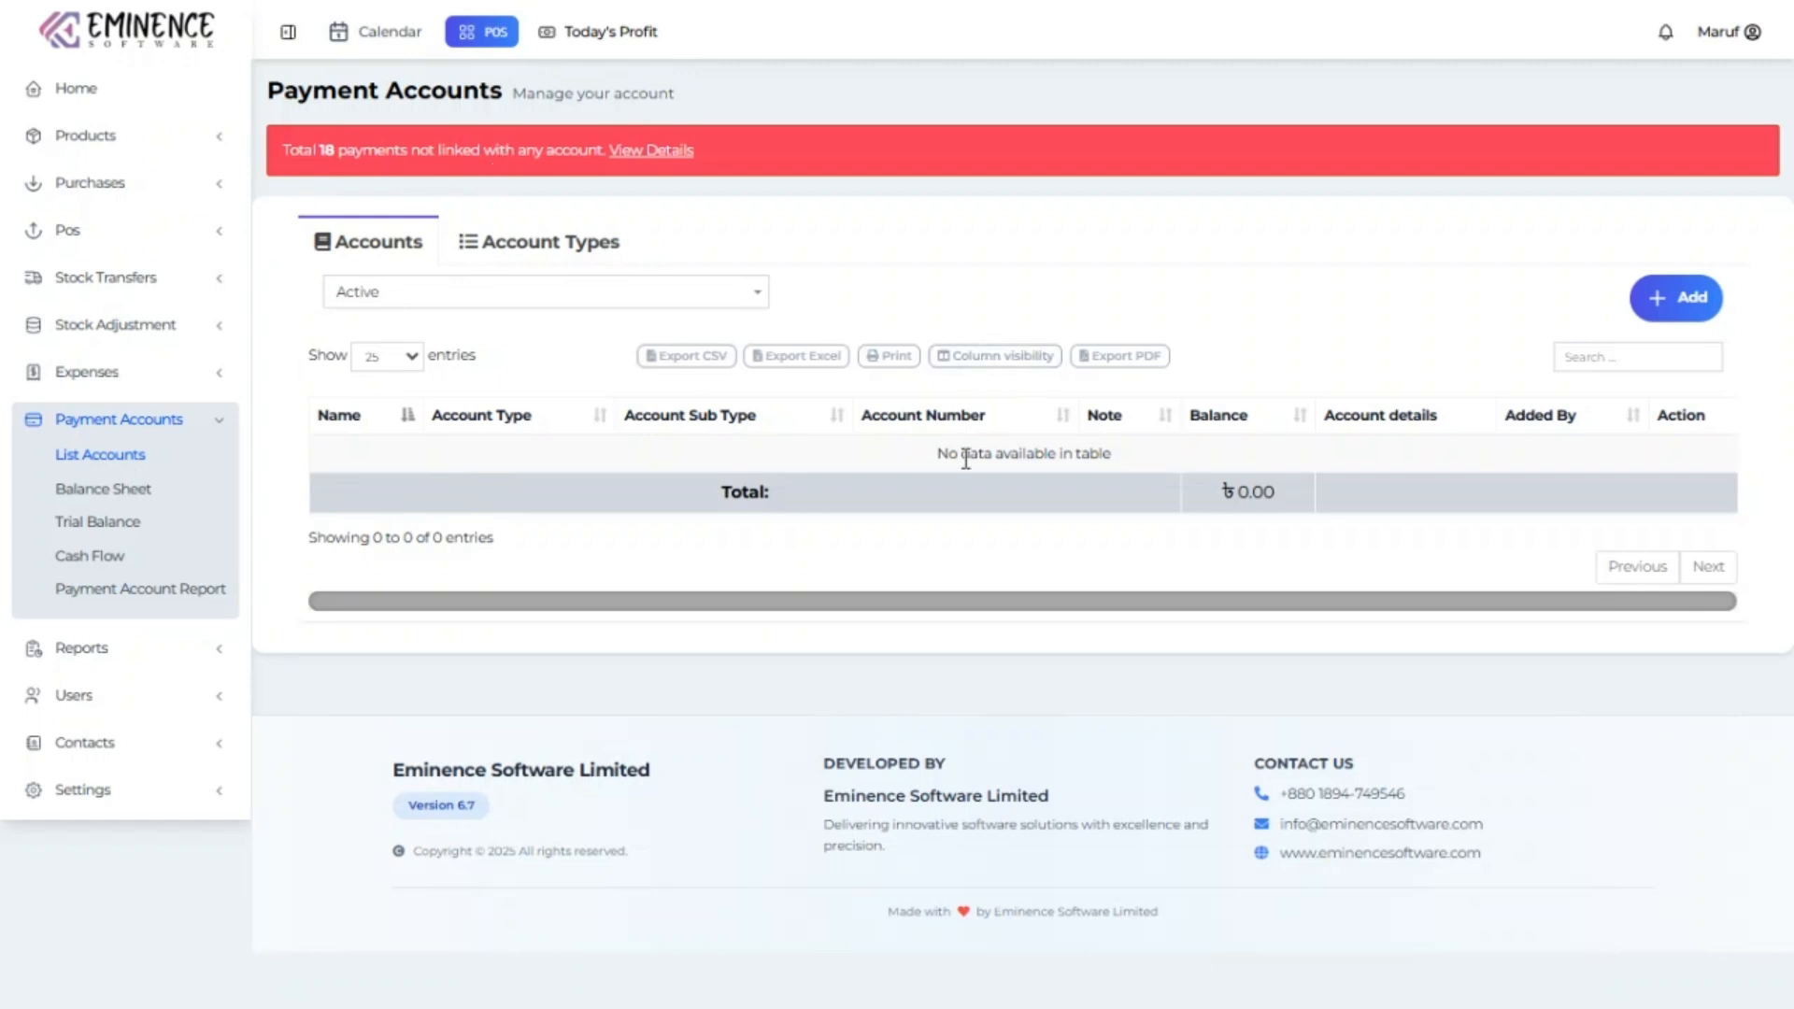
# Check the Account Types tab, then view details of payments lacking linked accounts.
pyautogui.click(487, 252)
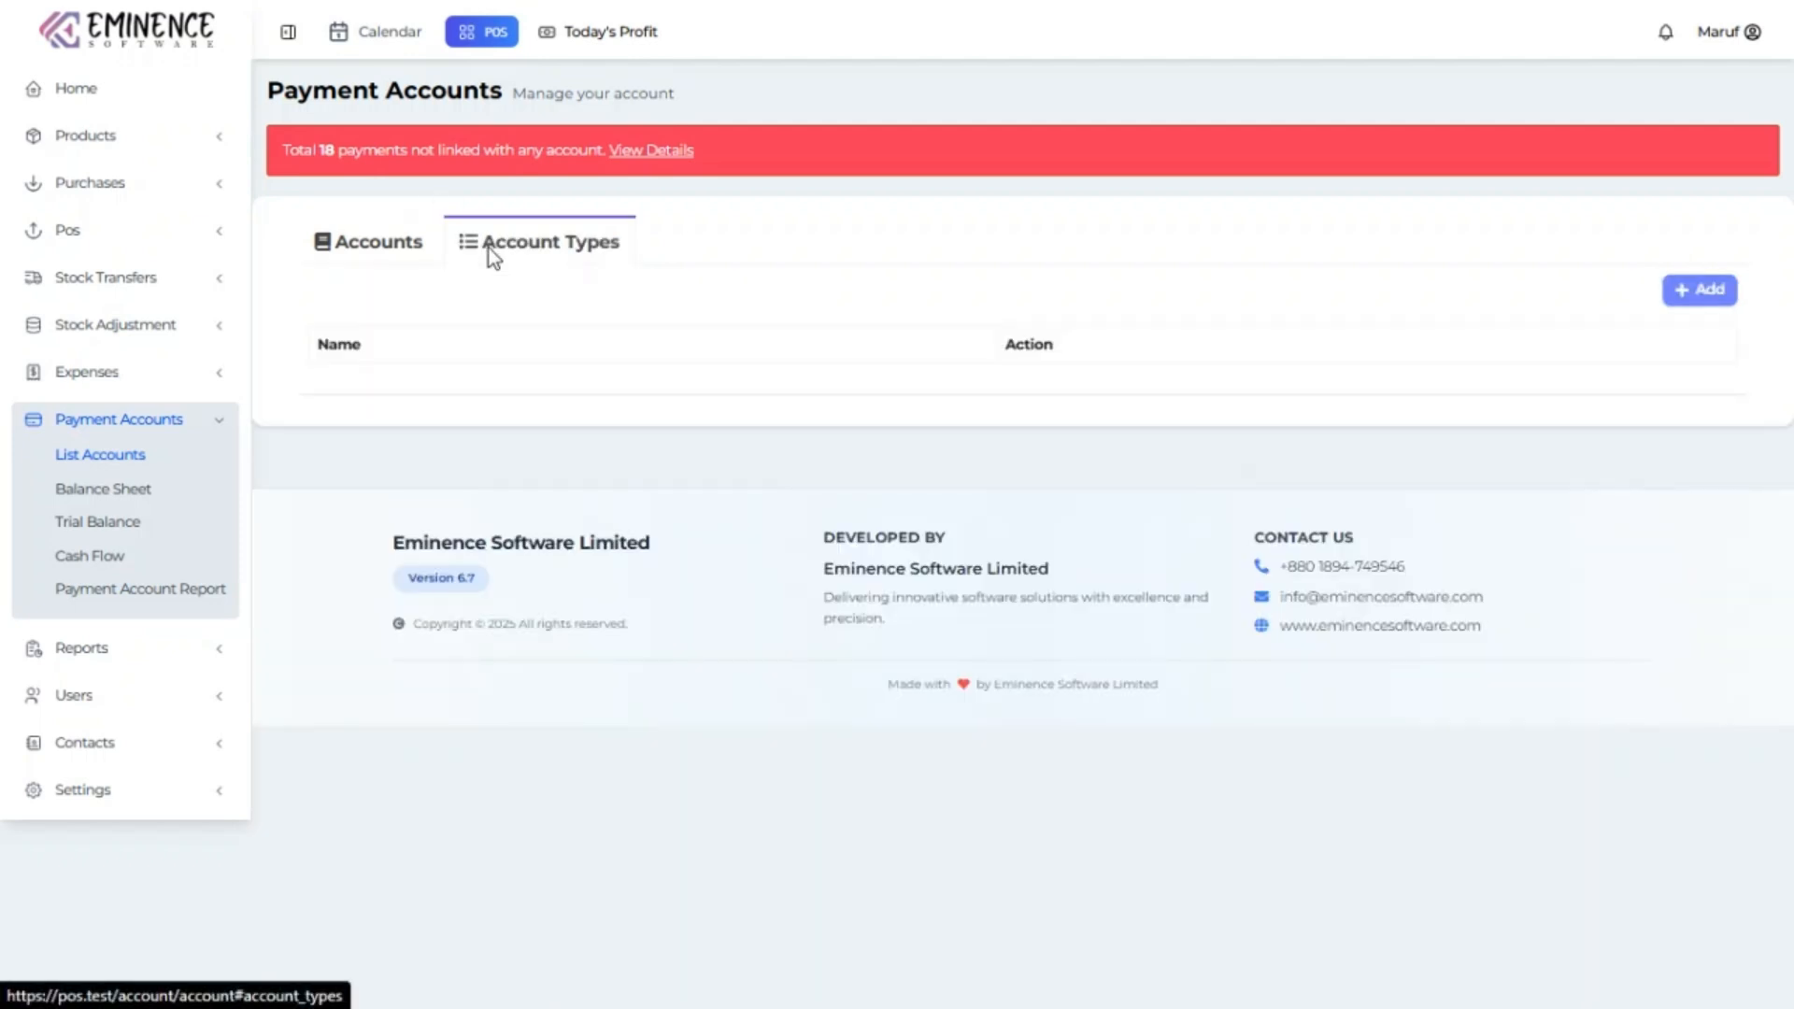
pyautogui.click(408, 250)
pyautogui.click(661, 153)
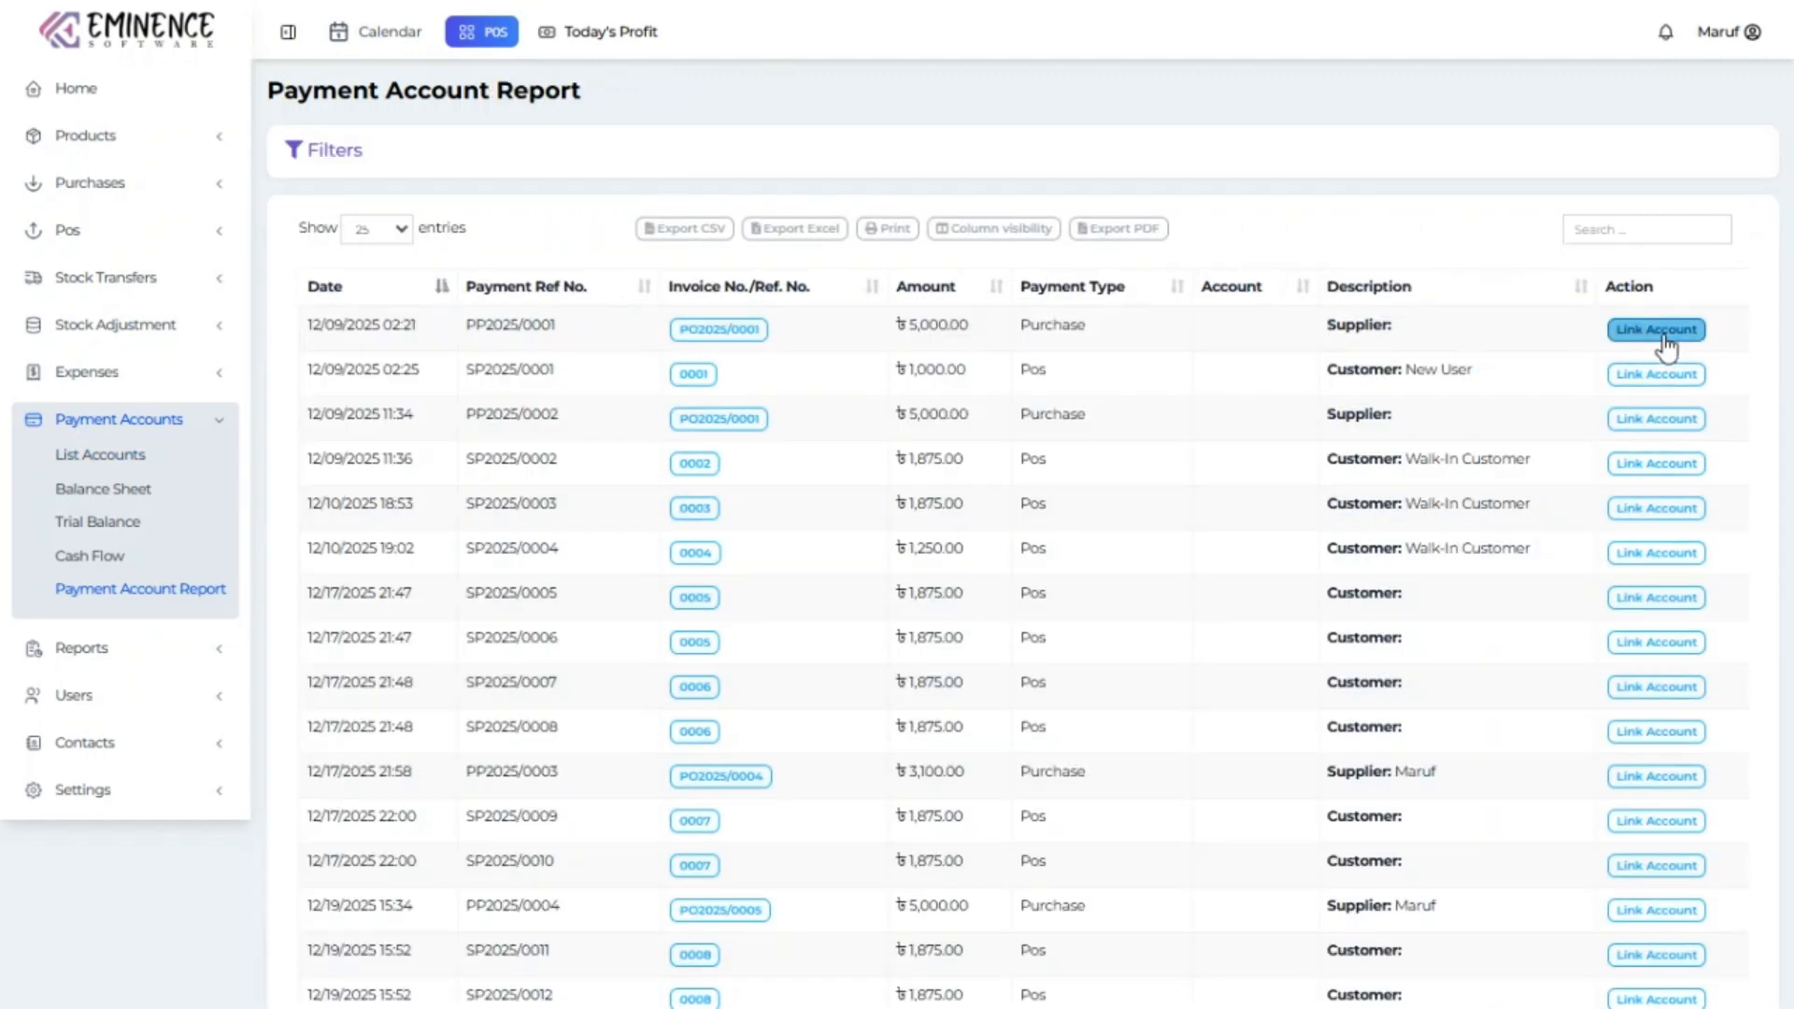
# Open the Link Account dialog for PP2025/0001, check available accounts, and close it.
pyautogui.click(1658, 330)
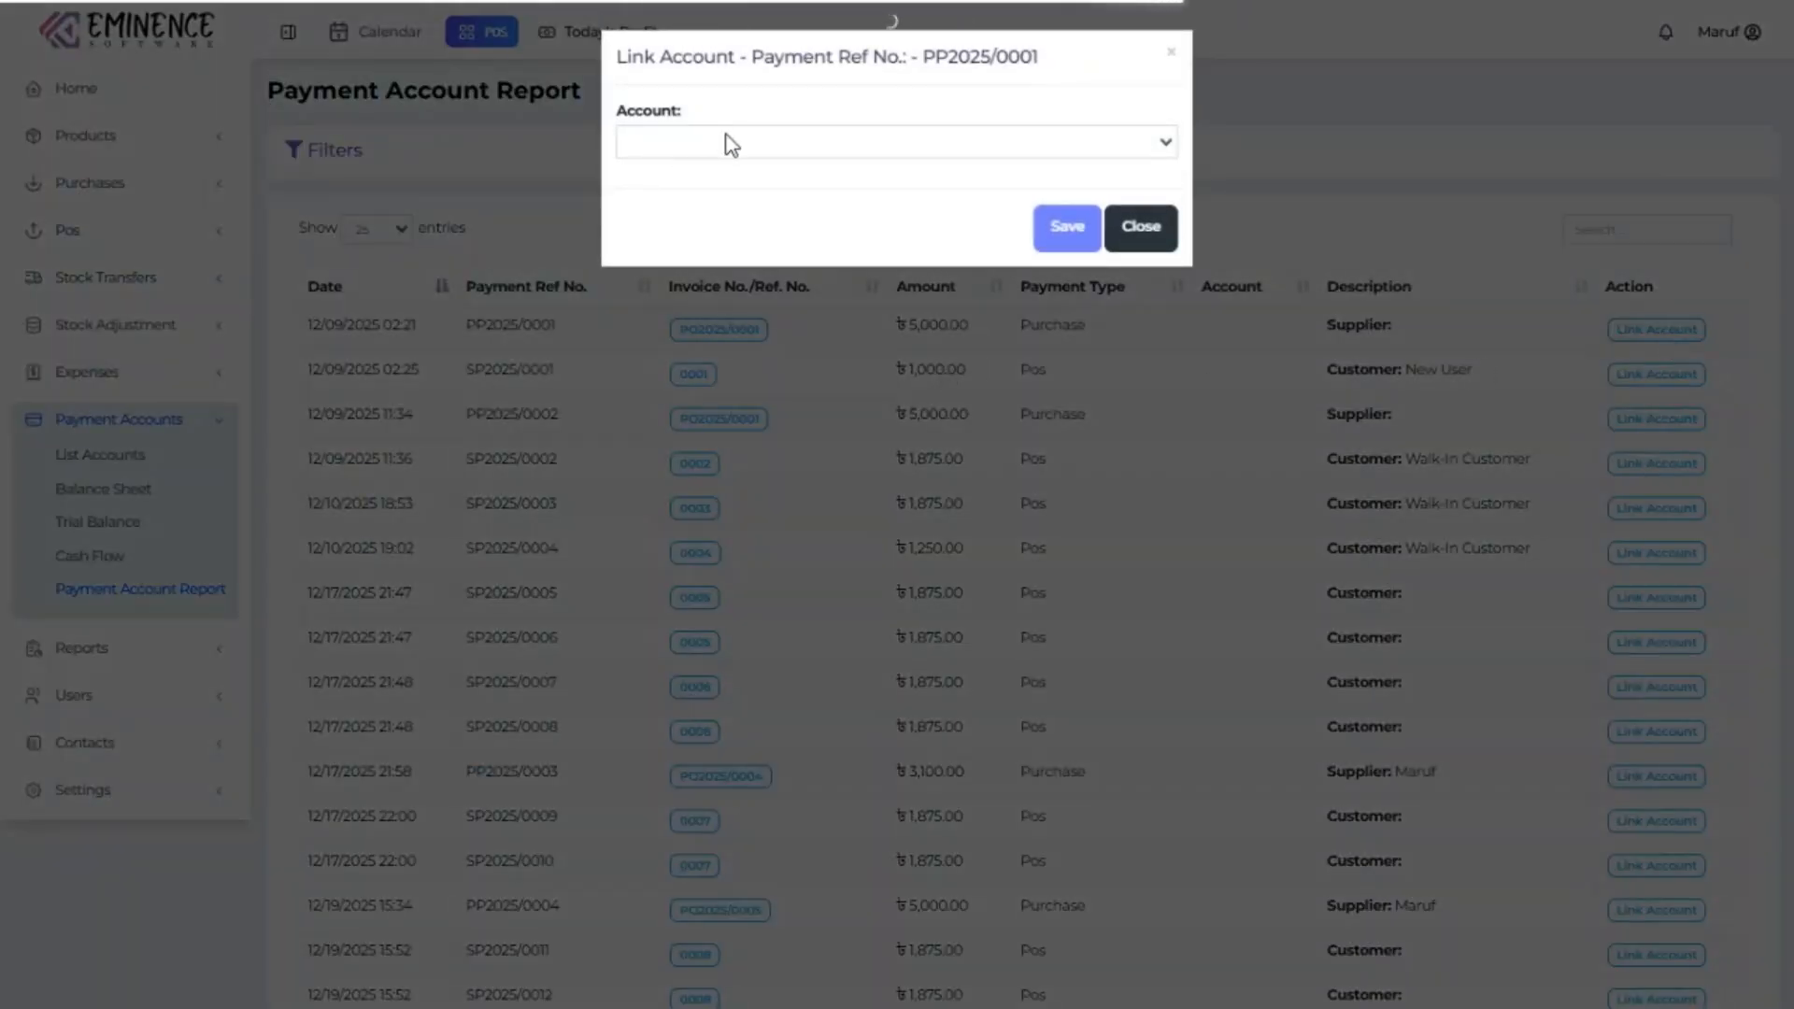
pyautogui.click(725, 144)
pyautogui.click(1138, 230)
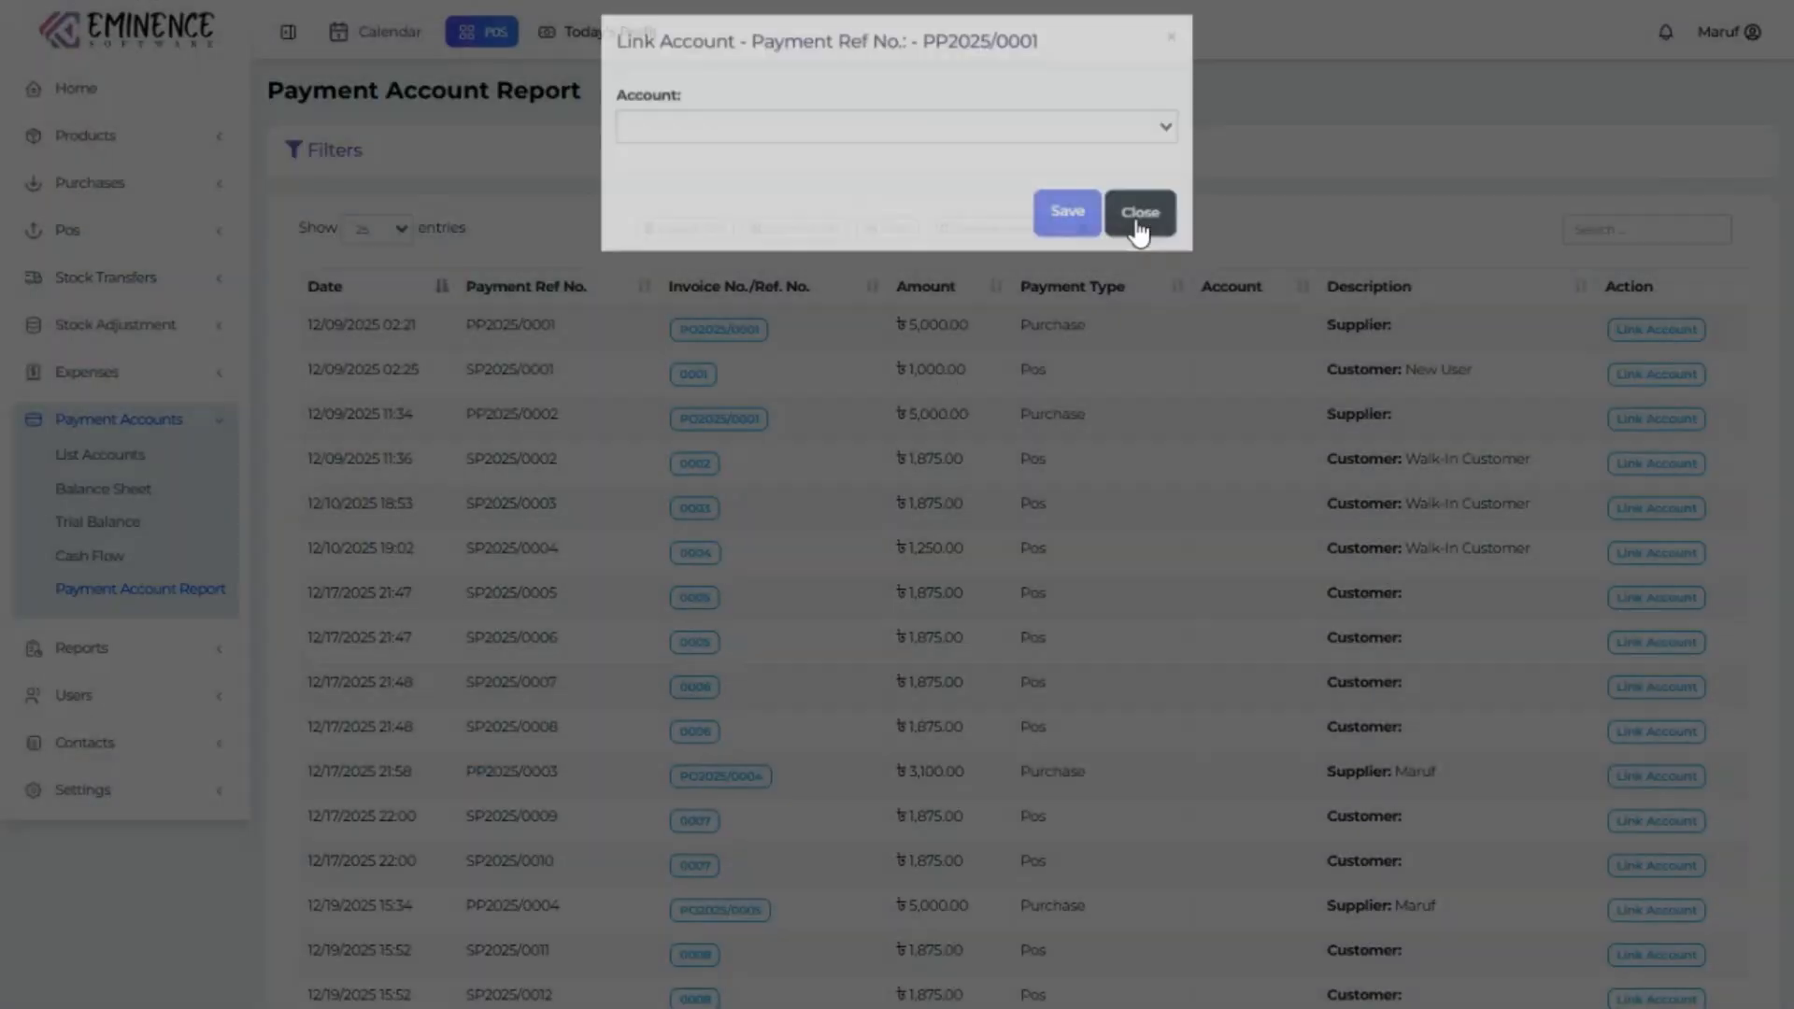
# Add a new account type and enter the name 'Bakas'.
pyautogui.click(131, 458)
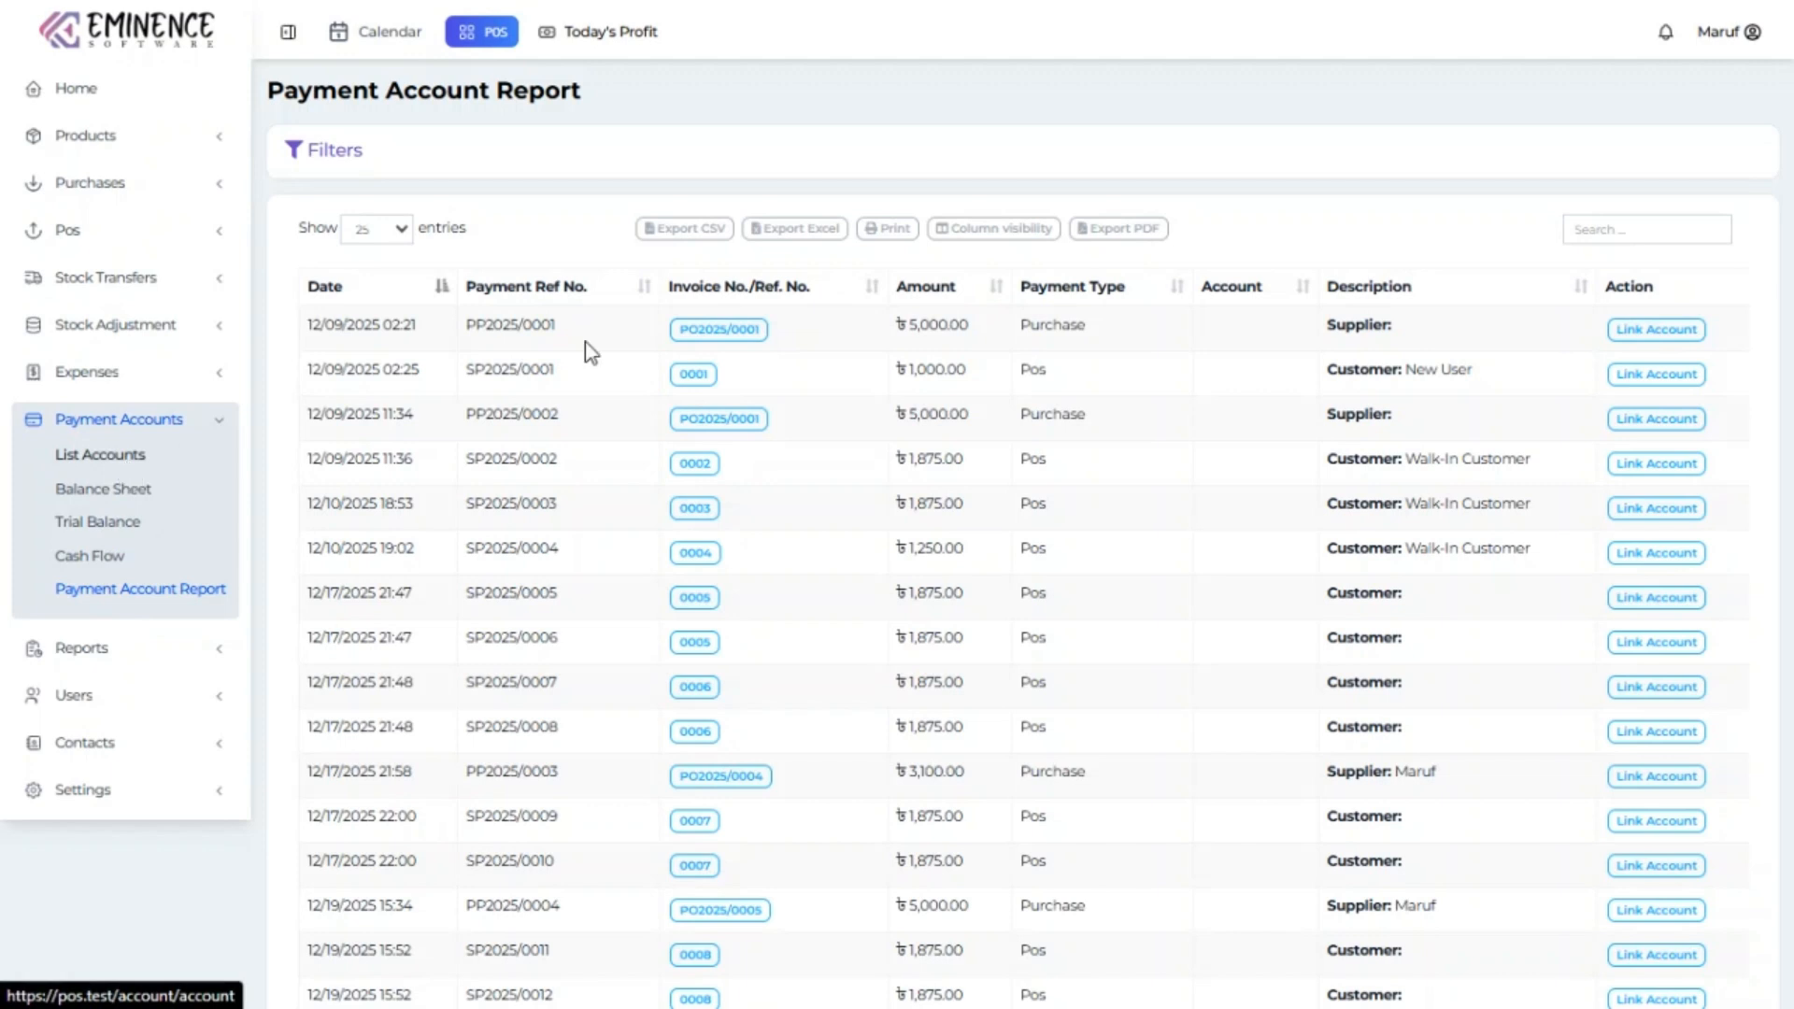
pyautogui.click(540, 254)
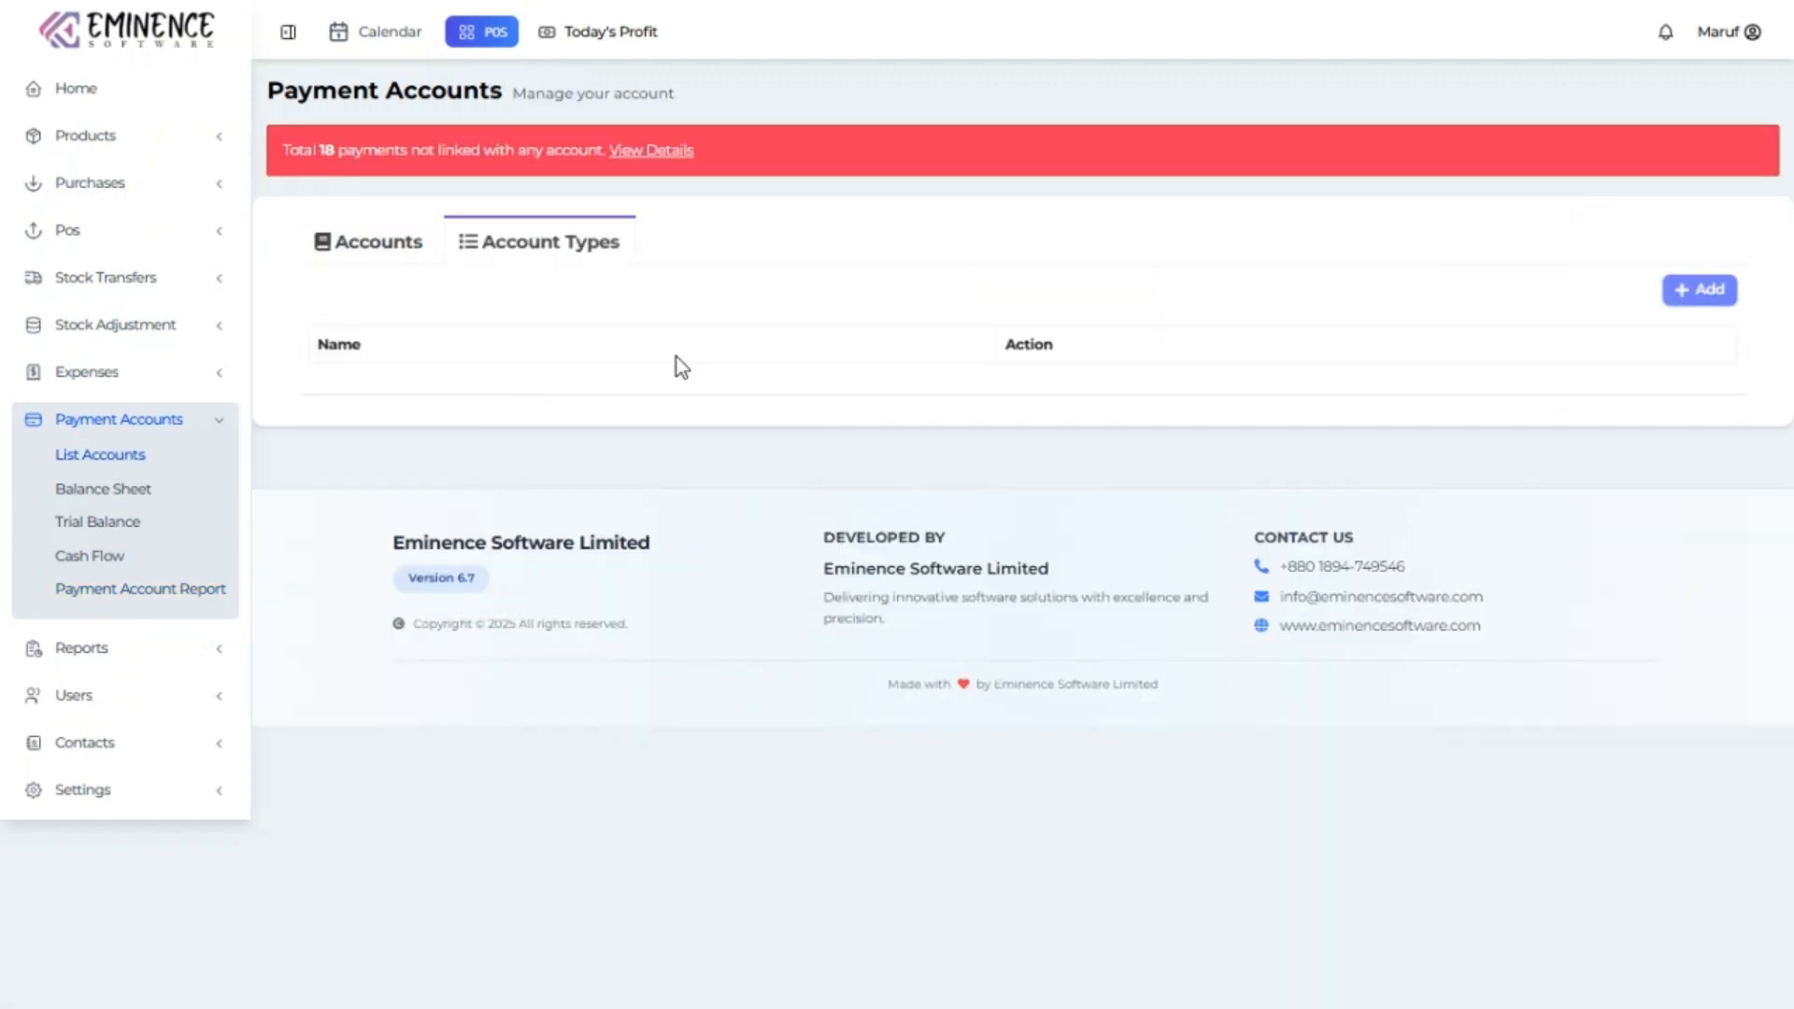
pyautogui.click(1677, 293)
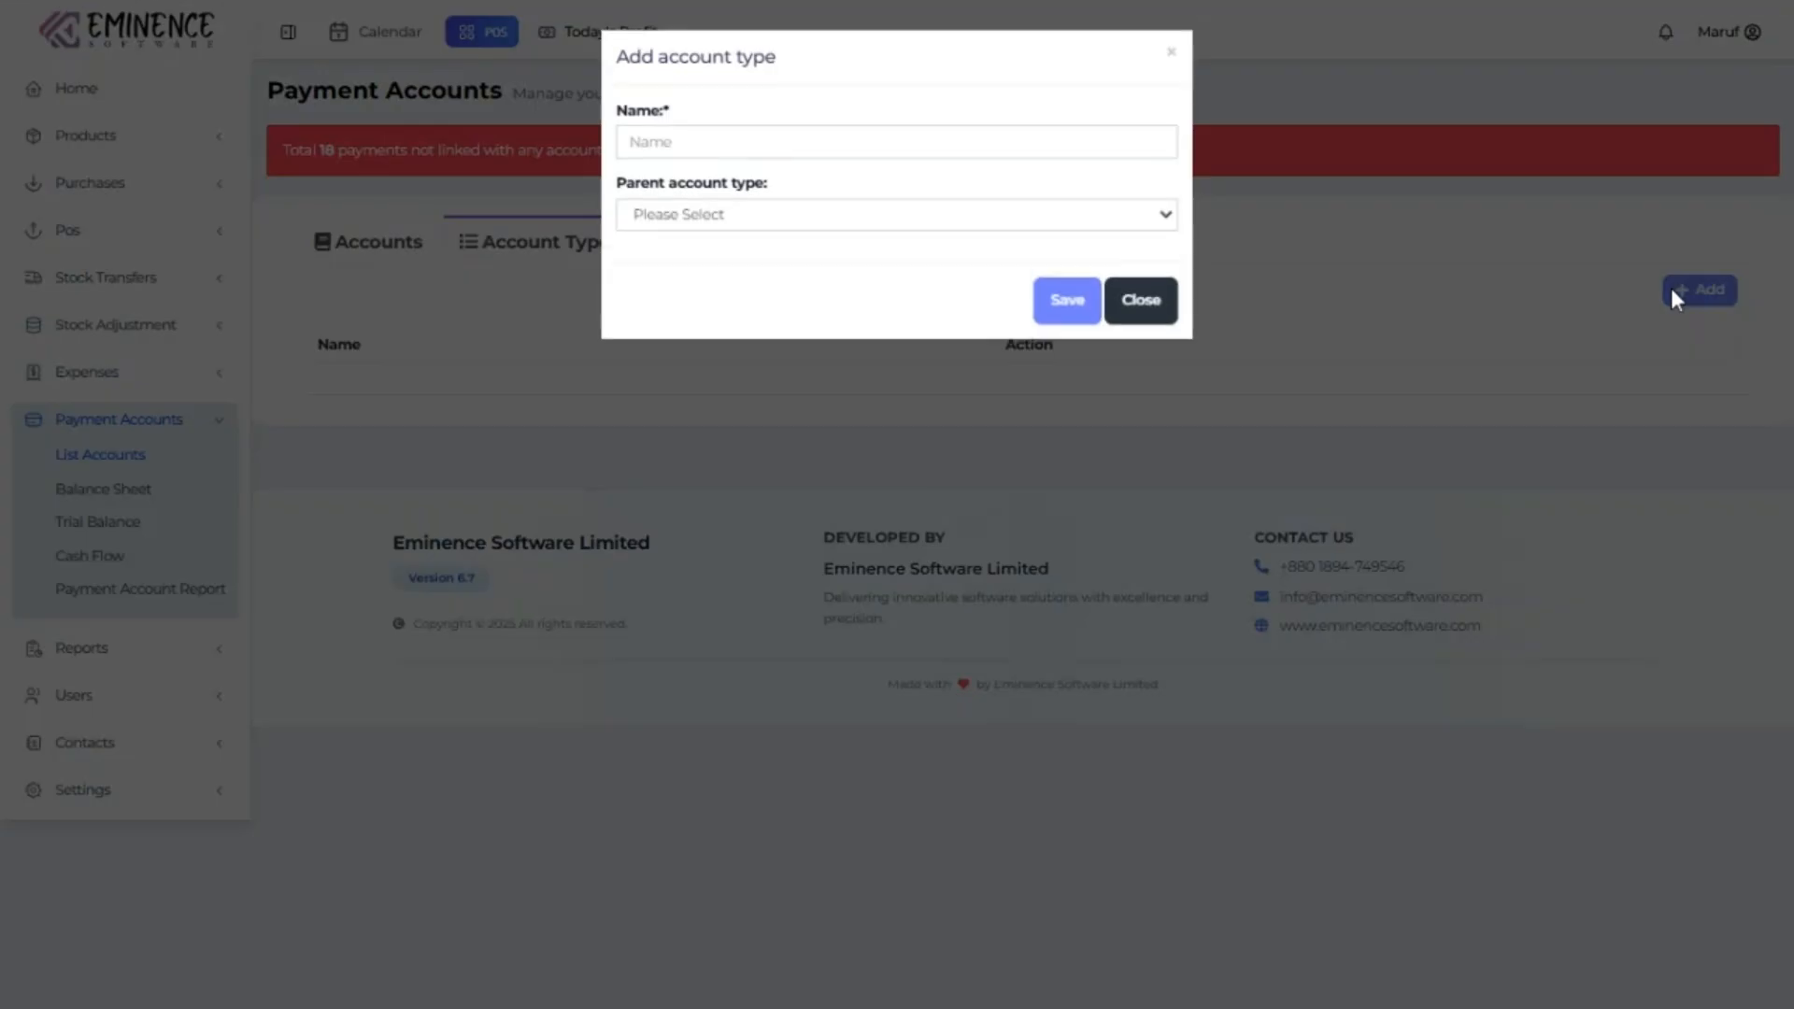
pyautogui.click(1075, 140)
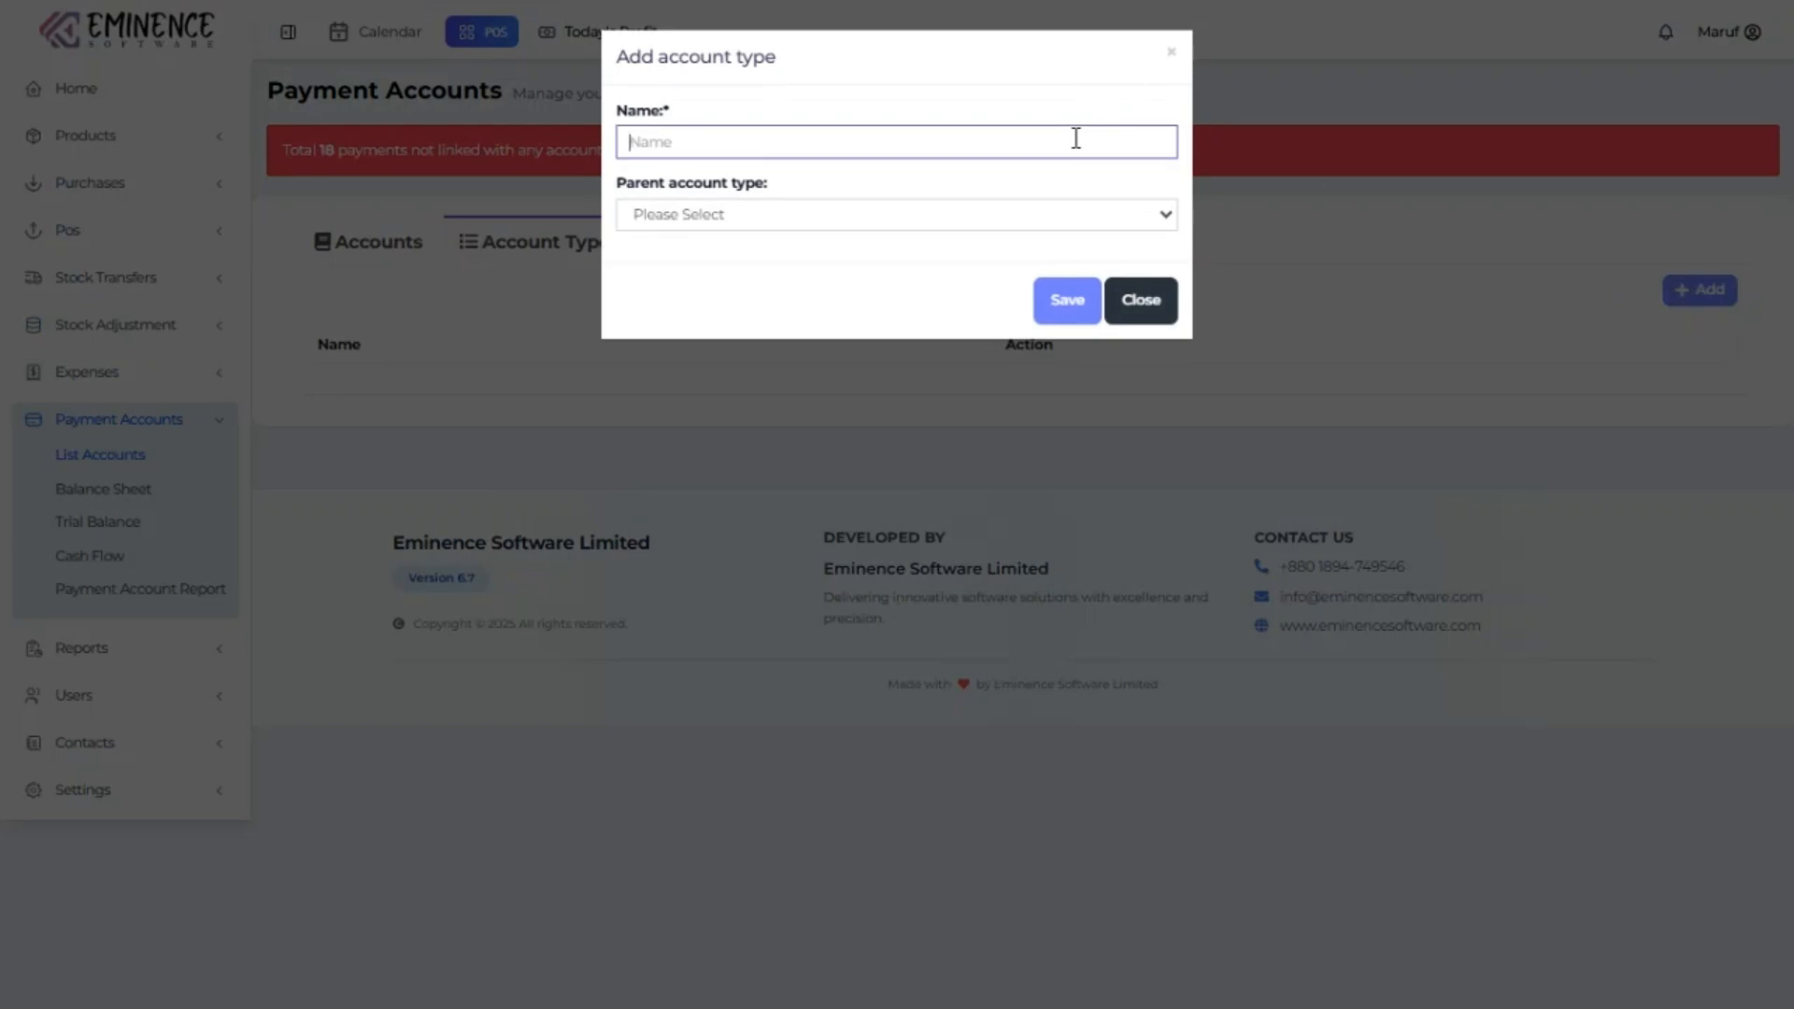
pyautogui.write('Bakas')
# Save the Bakas account type and start a Bkash payment account with number 0987765.
pyautogui.click(1073, 297)
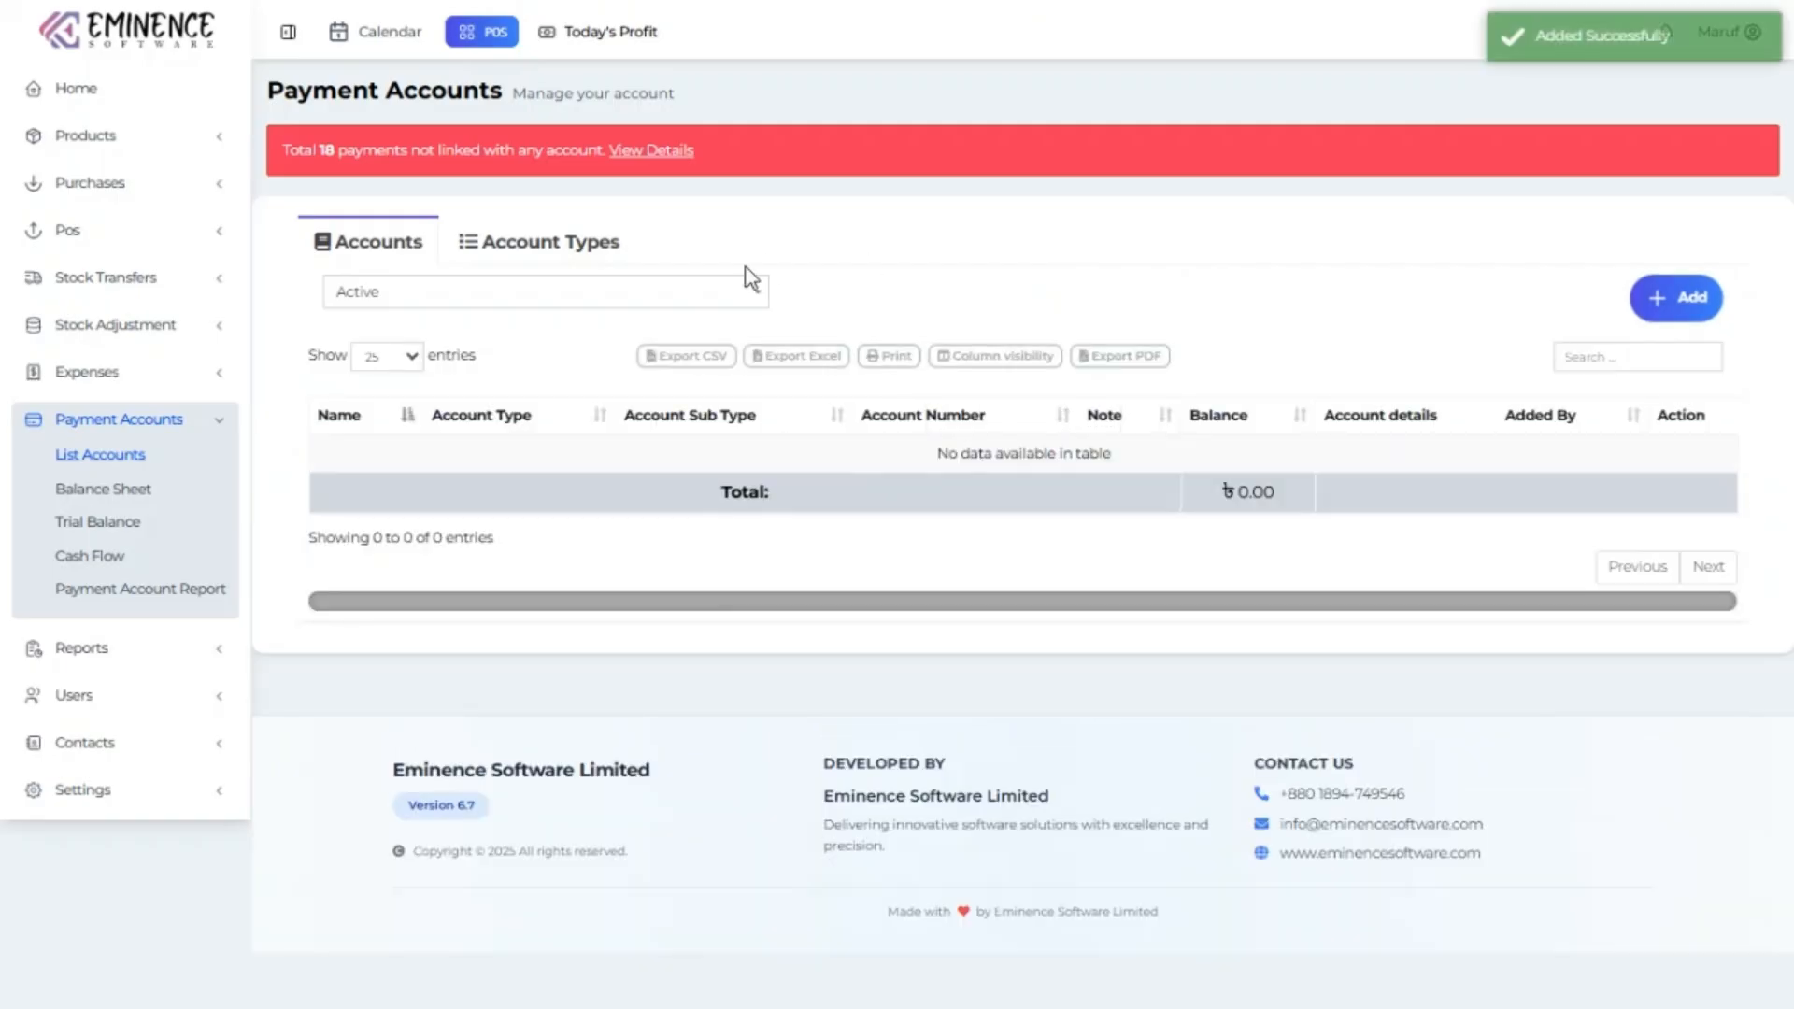
pyautogui.click(1652, 297)
pyautogui.click(749, 150)
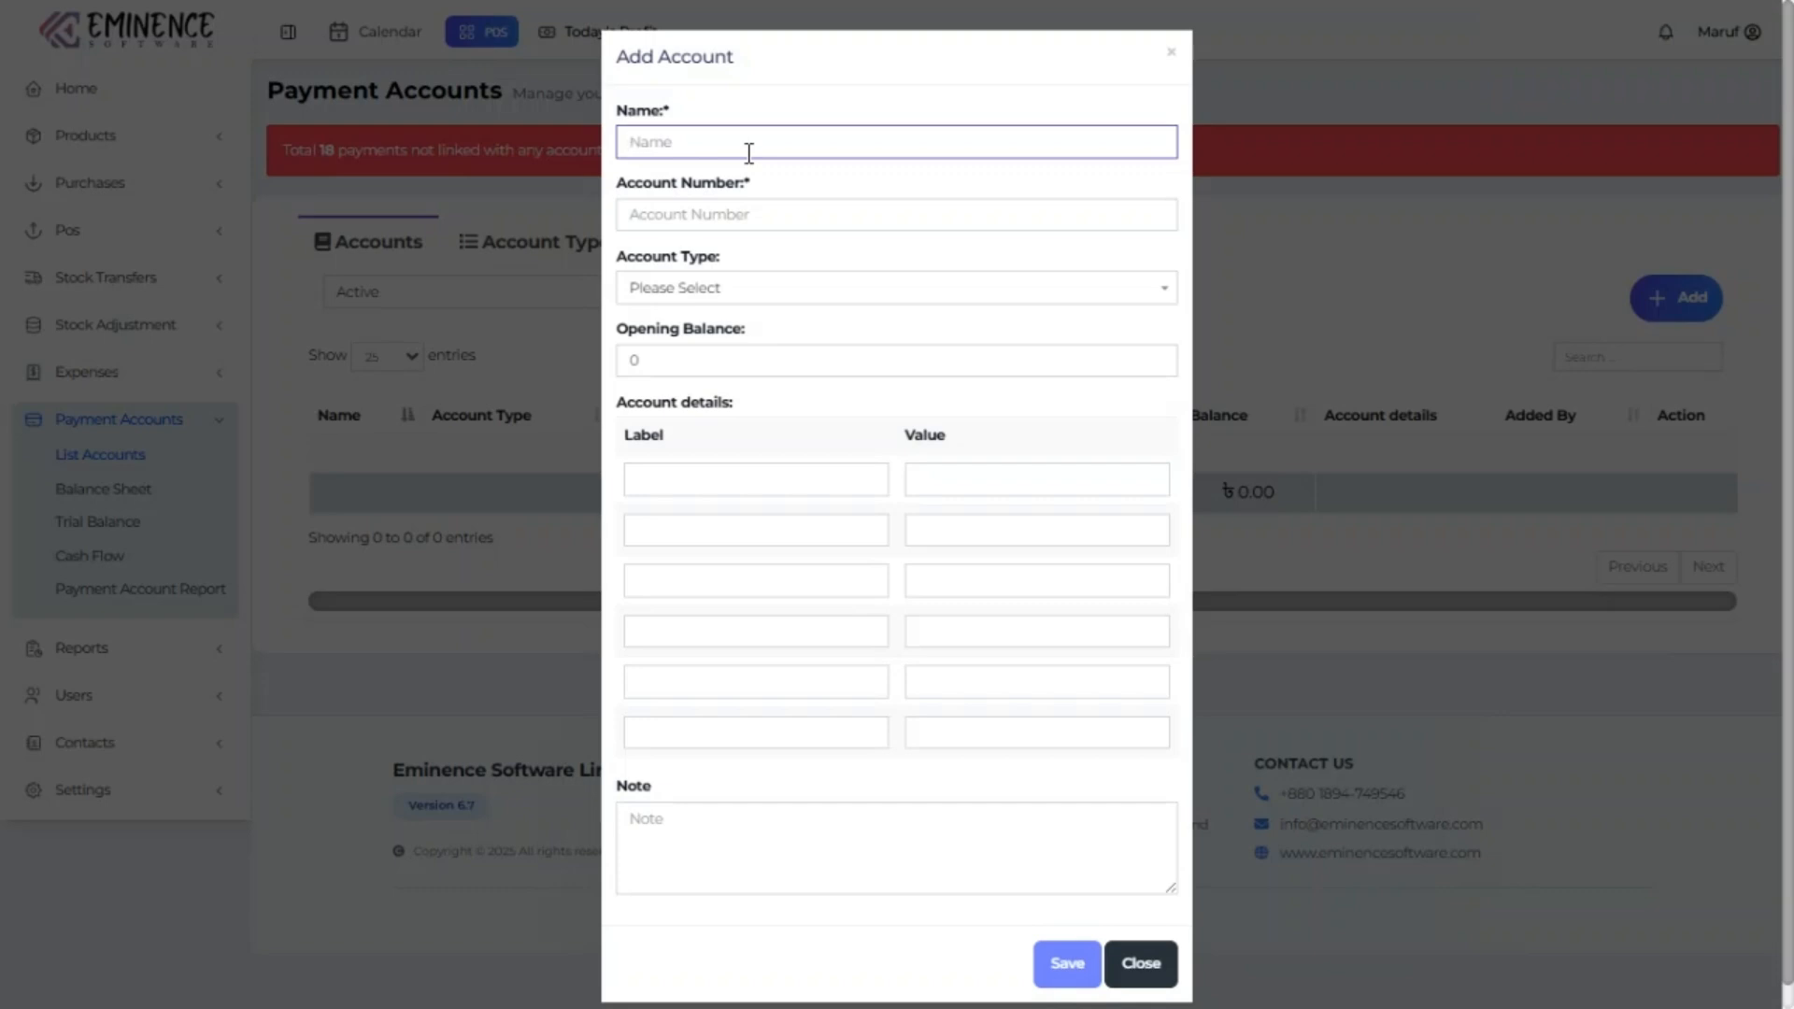
pyautogui.write('Bas')
pyautogui.click(701, 216)
pyautogui.write('09877655')
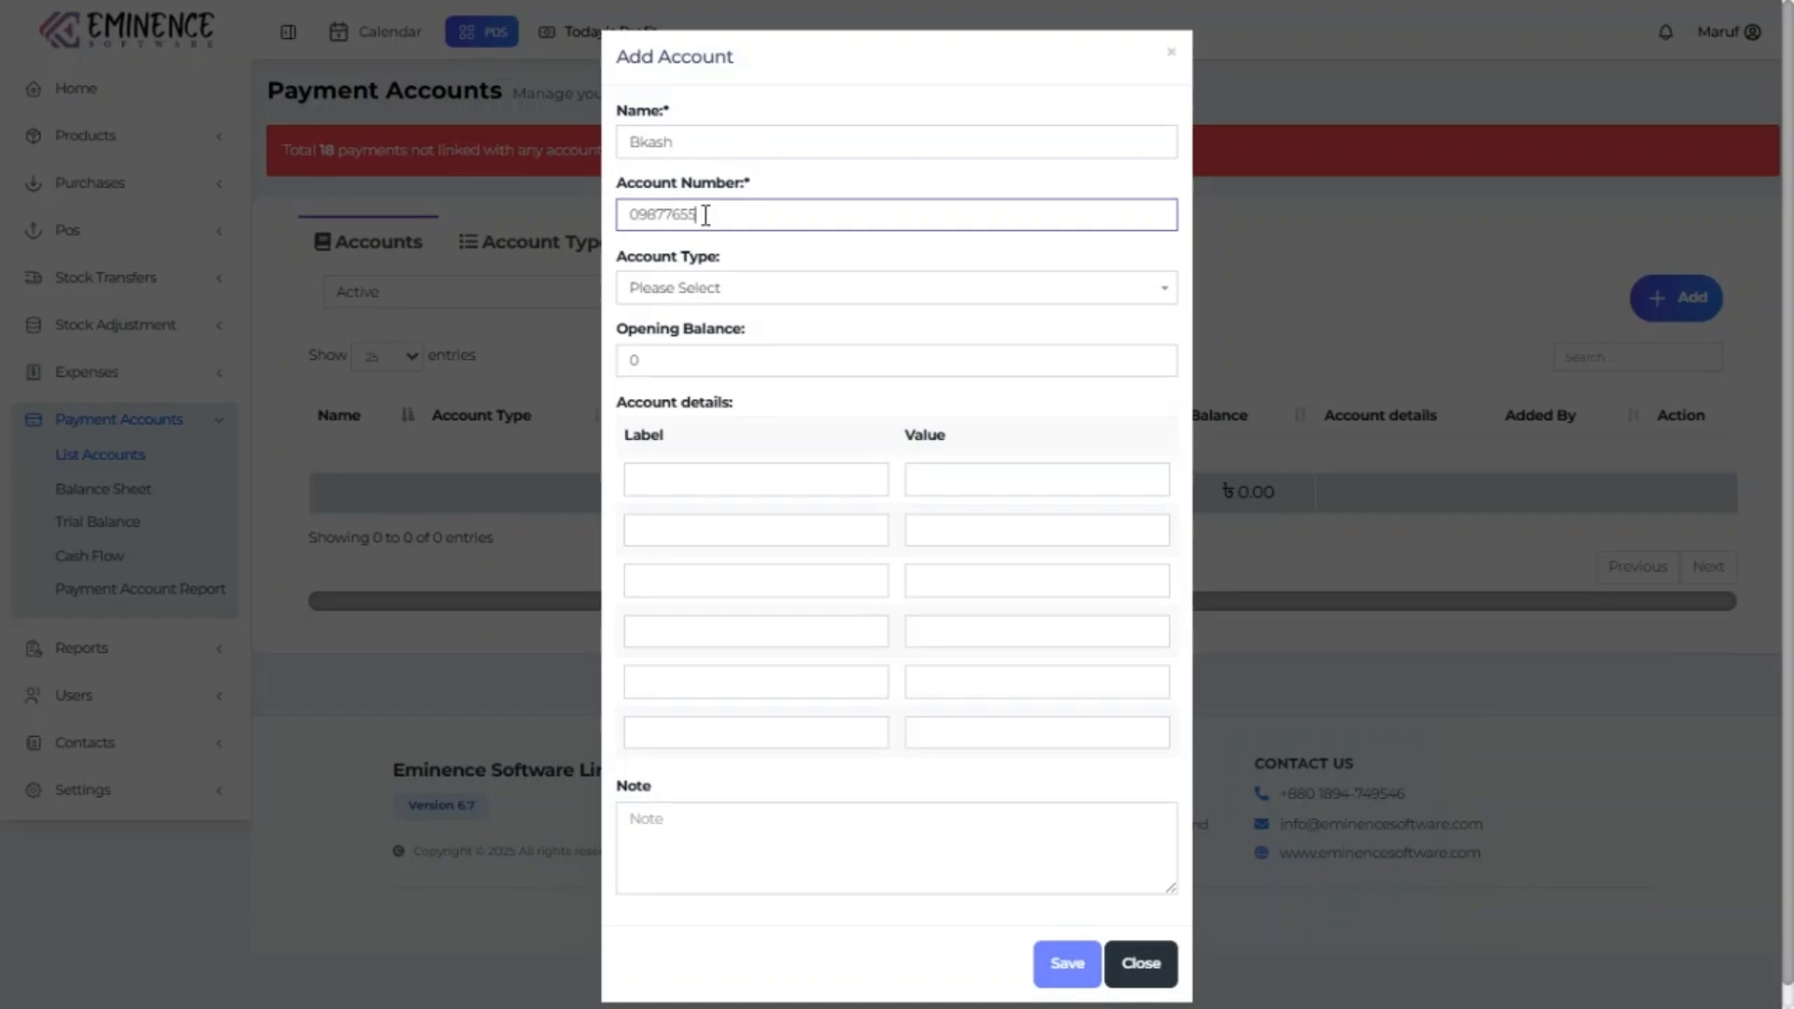
# Set the account type to Bakas, save the Bkash account, and view unlinked payment details.
pyautogui.click(837, 297)
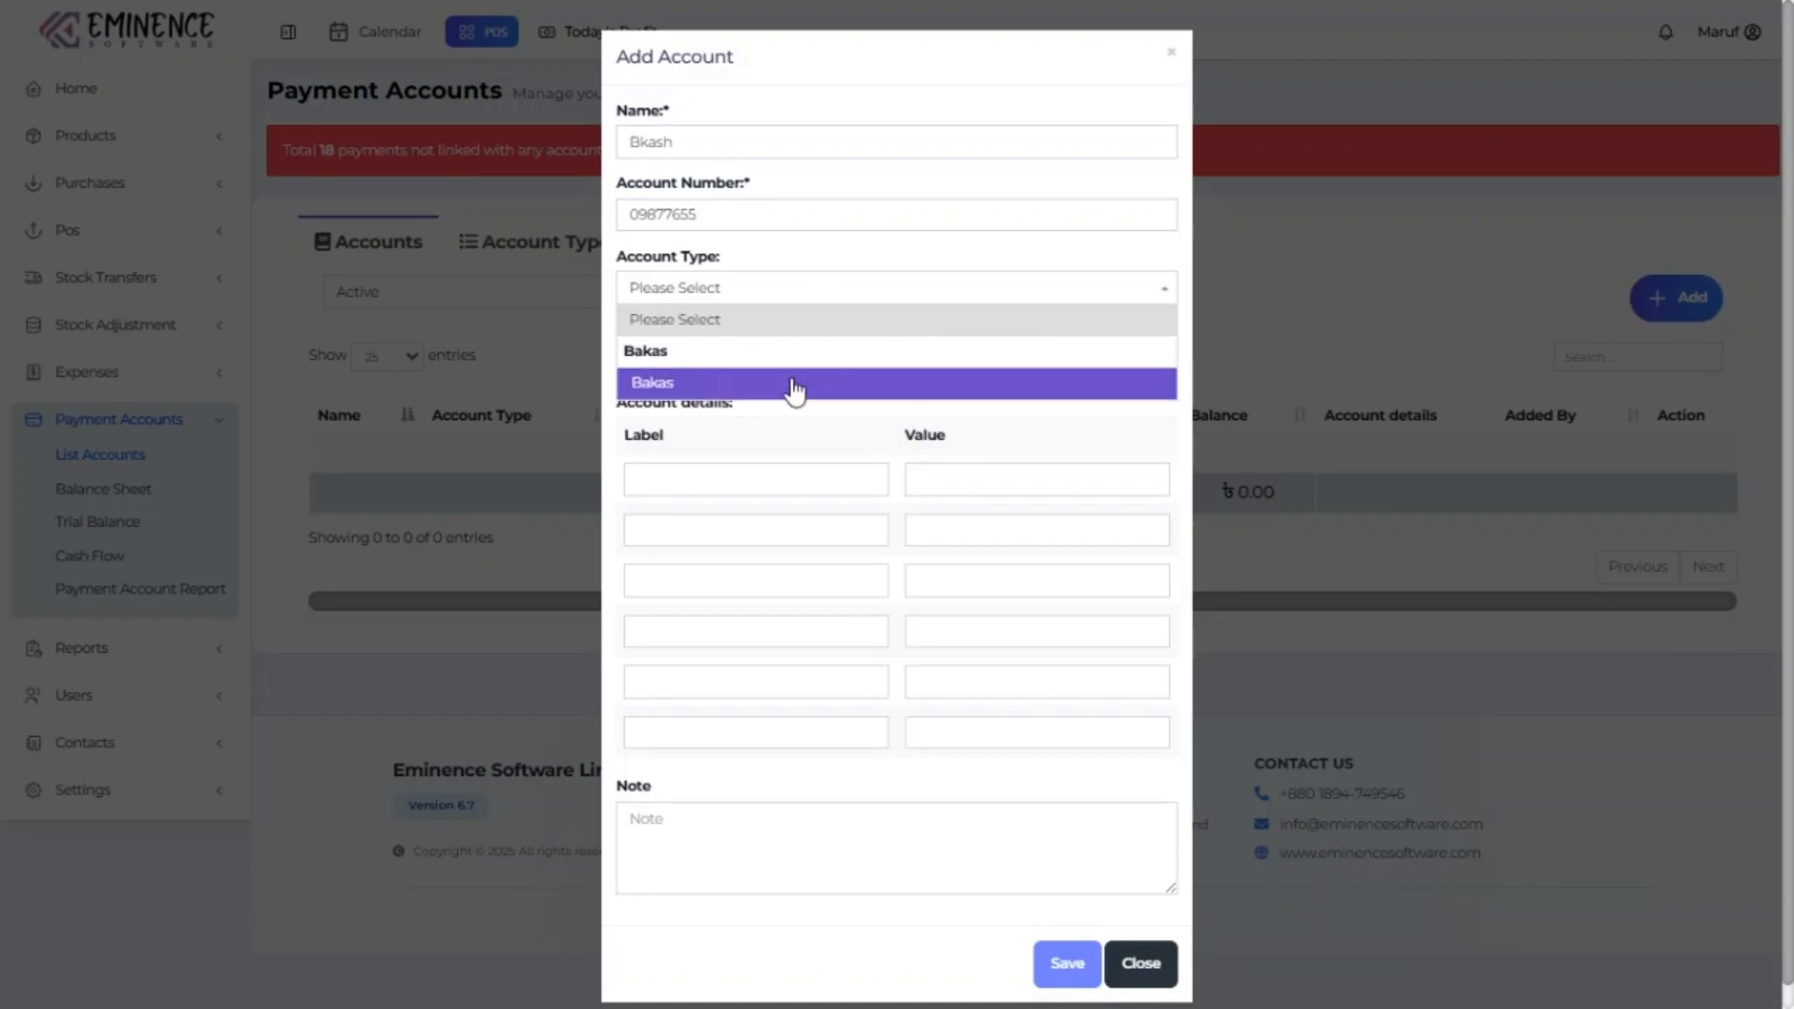
pyautogui.click(796, 385)
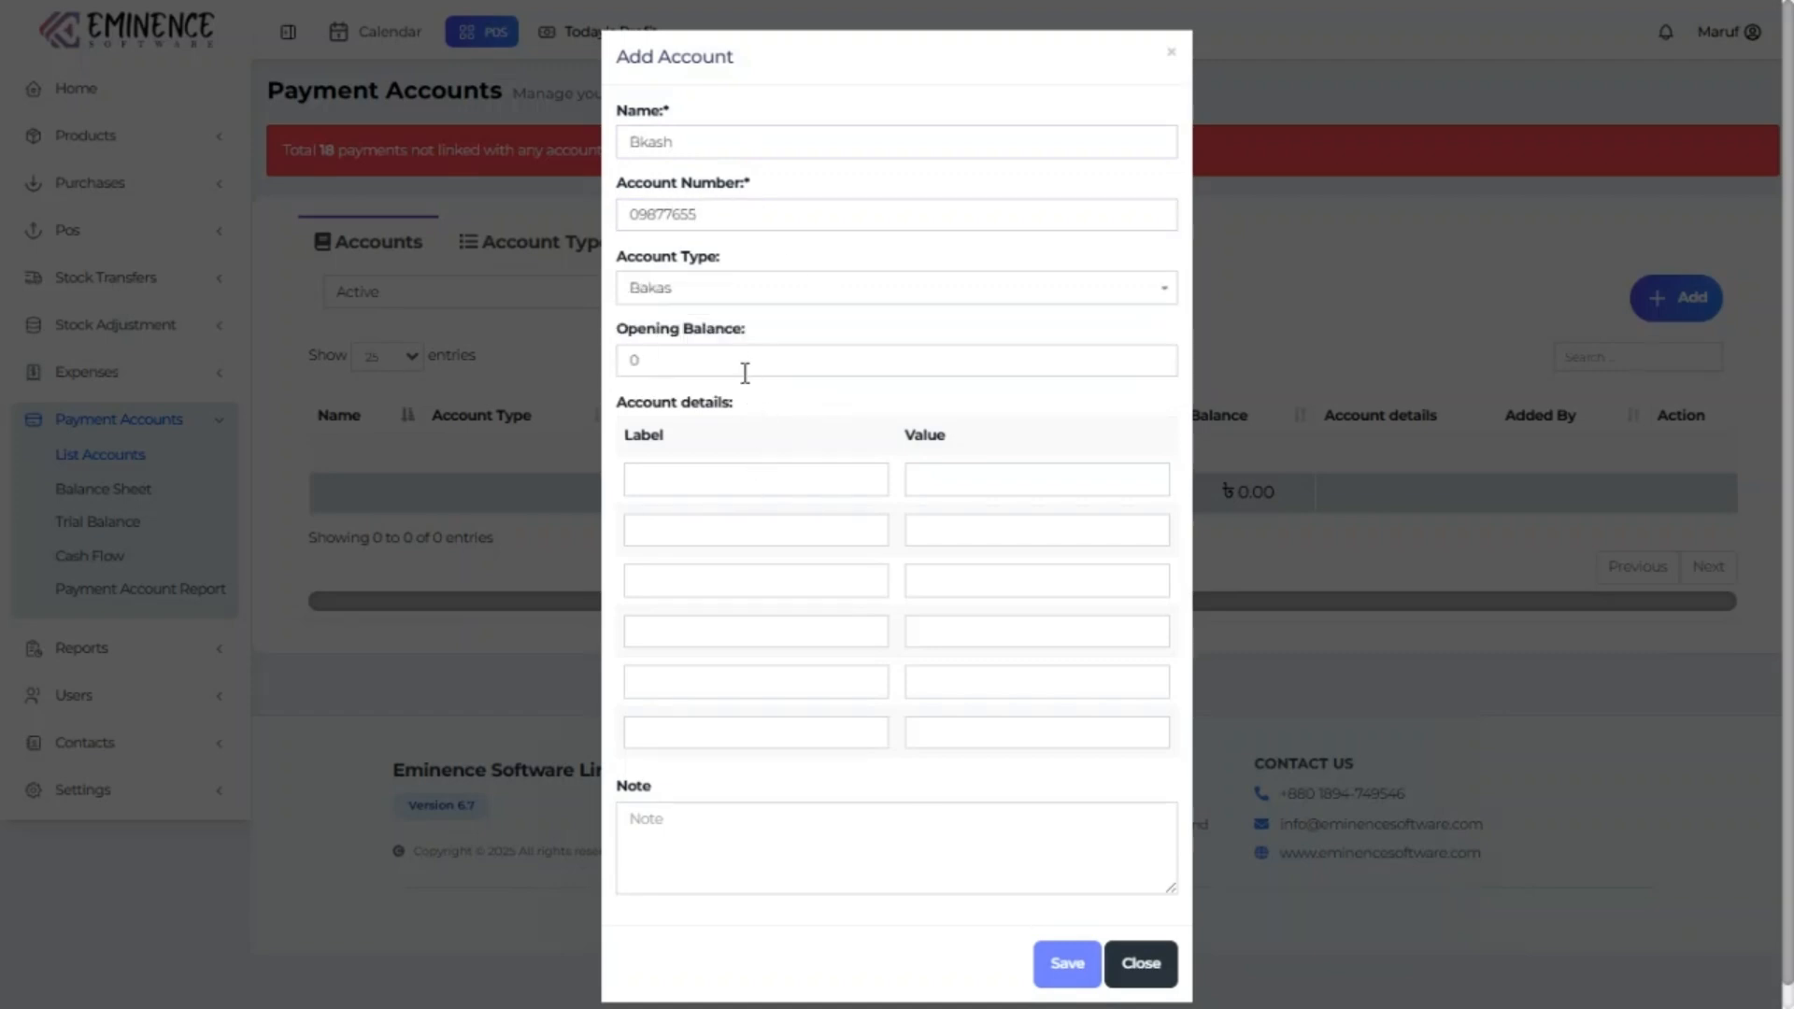
pyautogui.moveTo(744, 364); pyautogui.dragTo(598, 374)
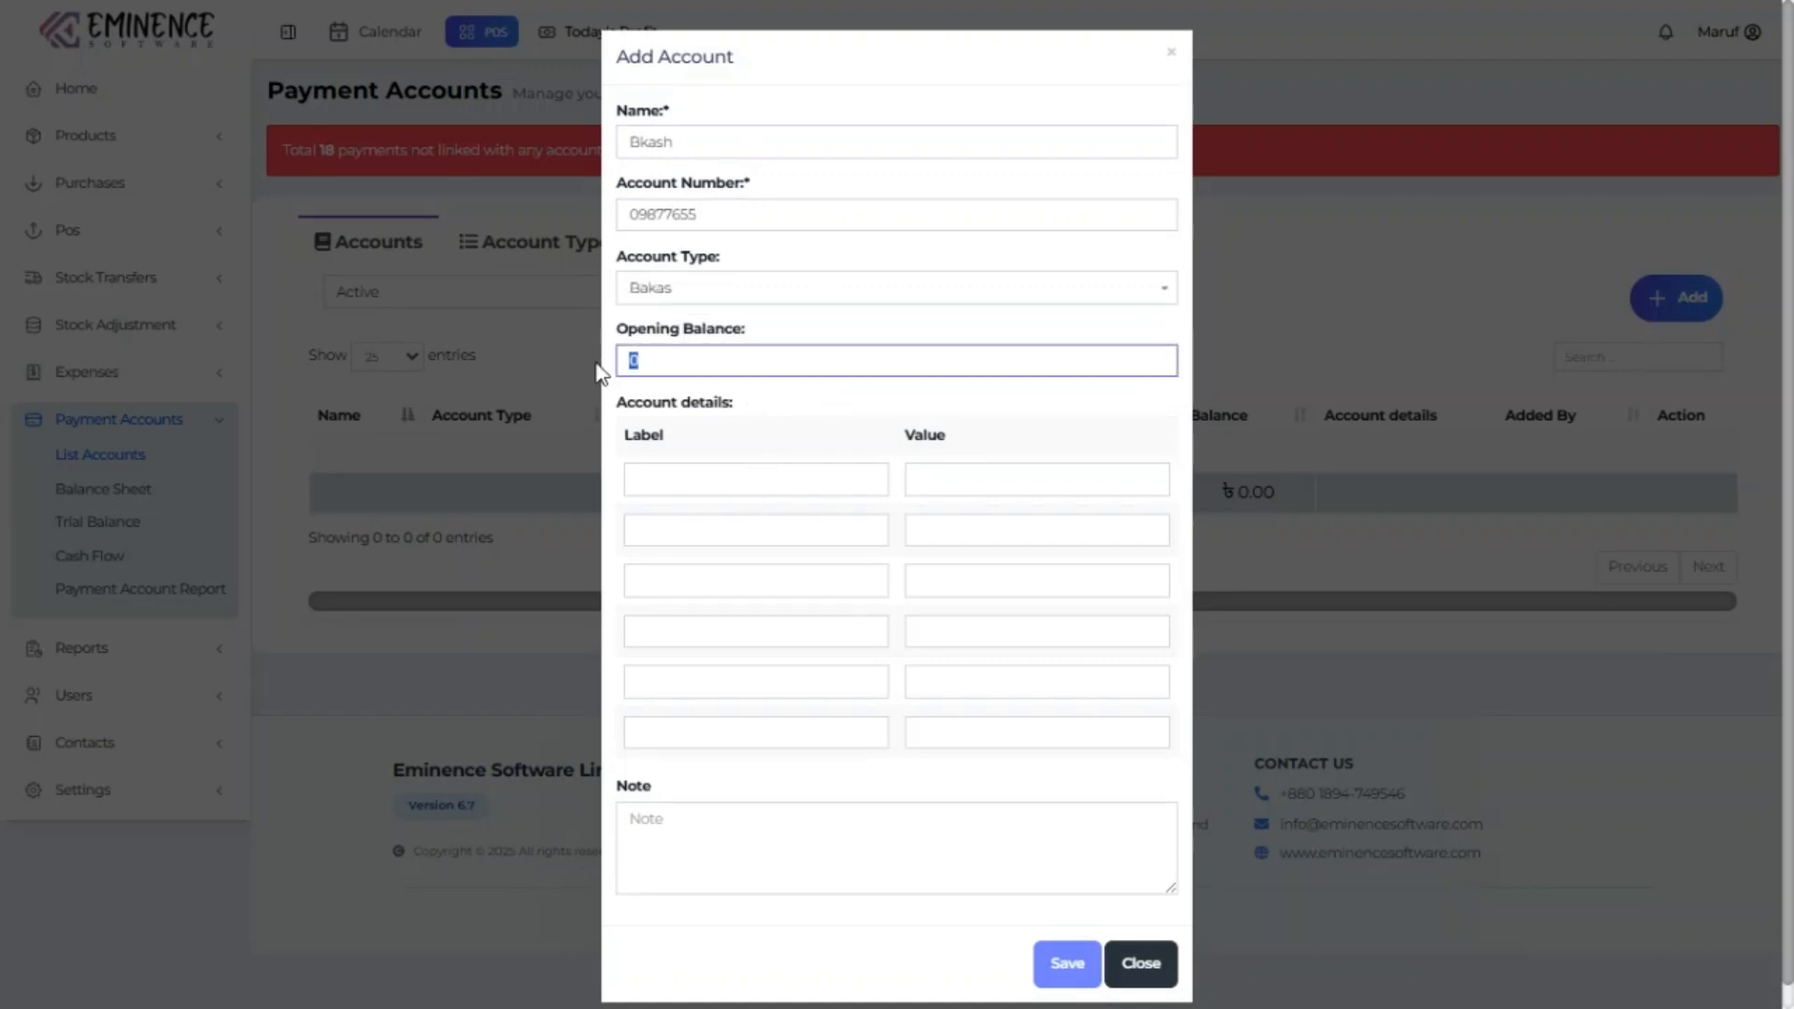
pyautogui.click(1066, 962)
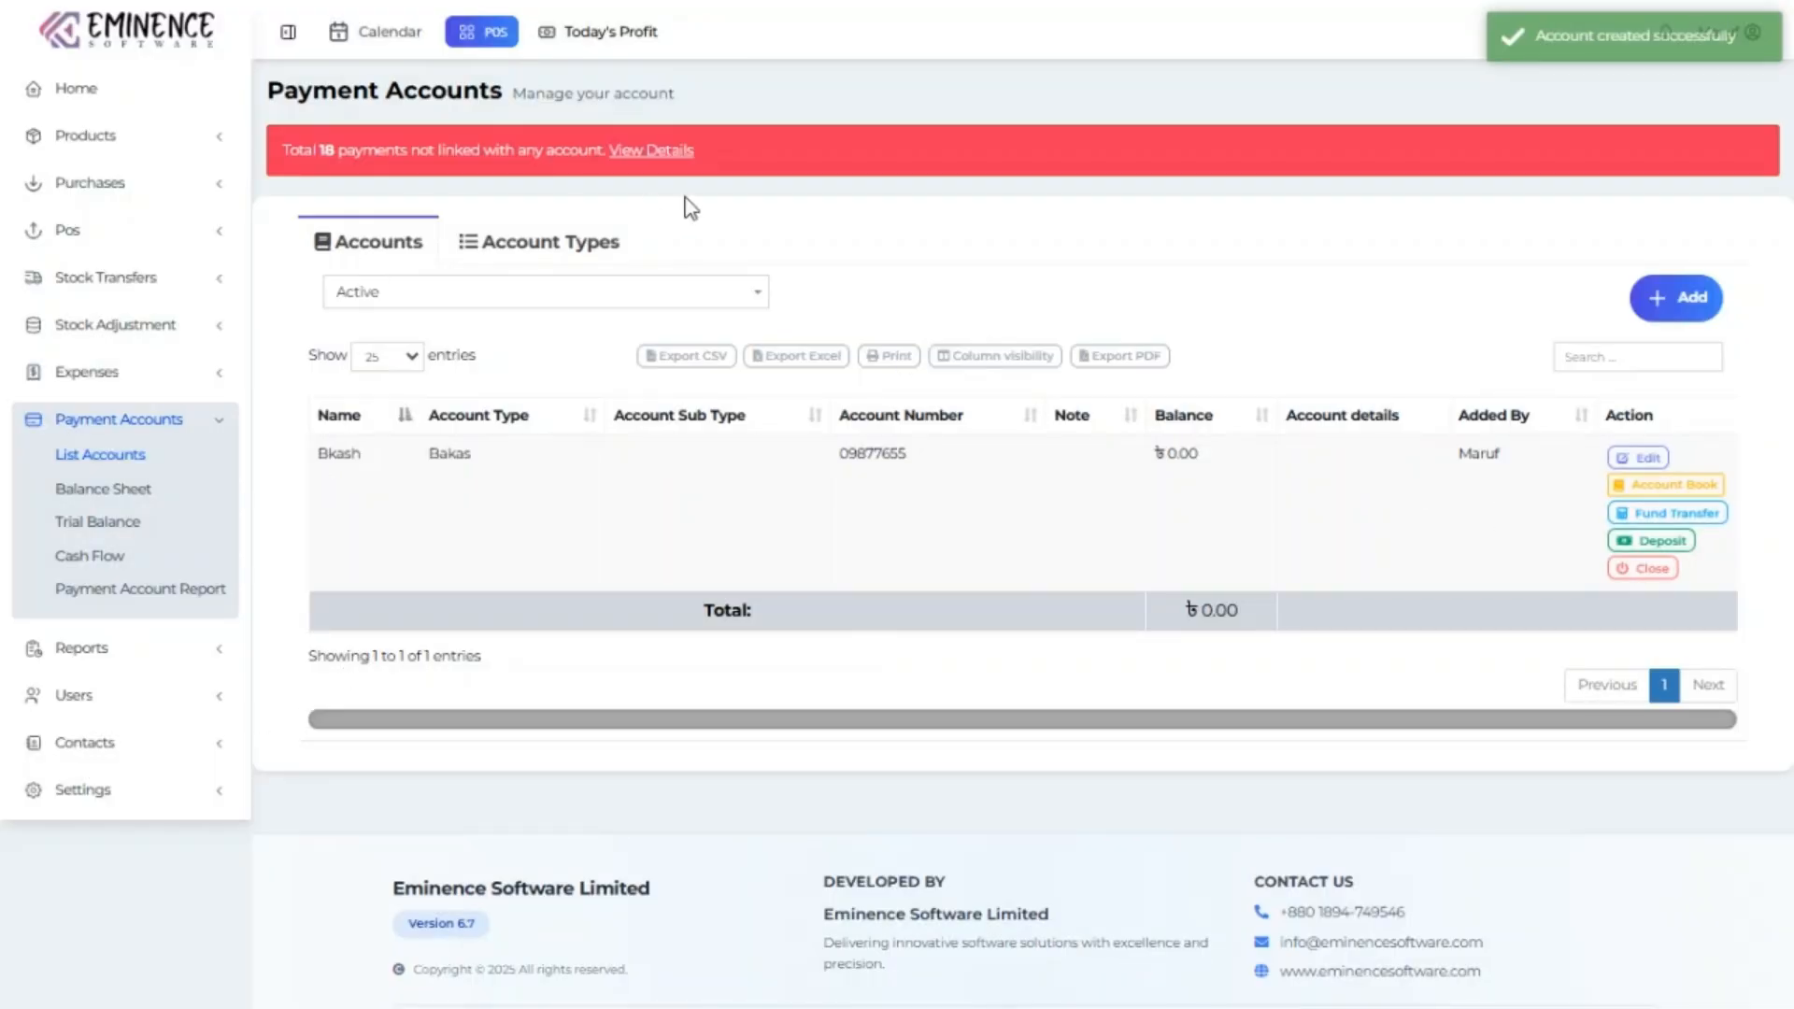
pyautogui.click(666, 152)
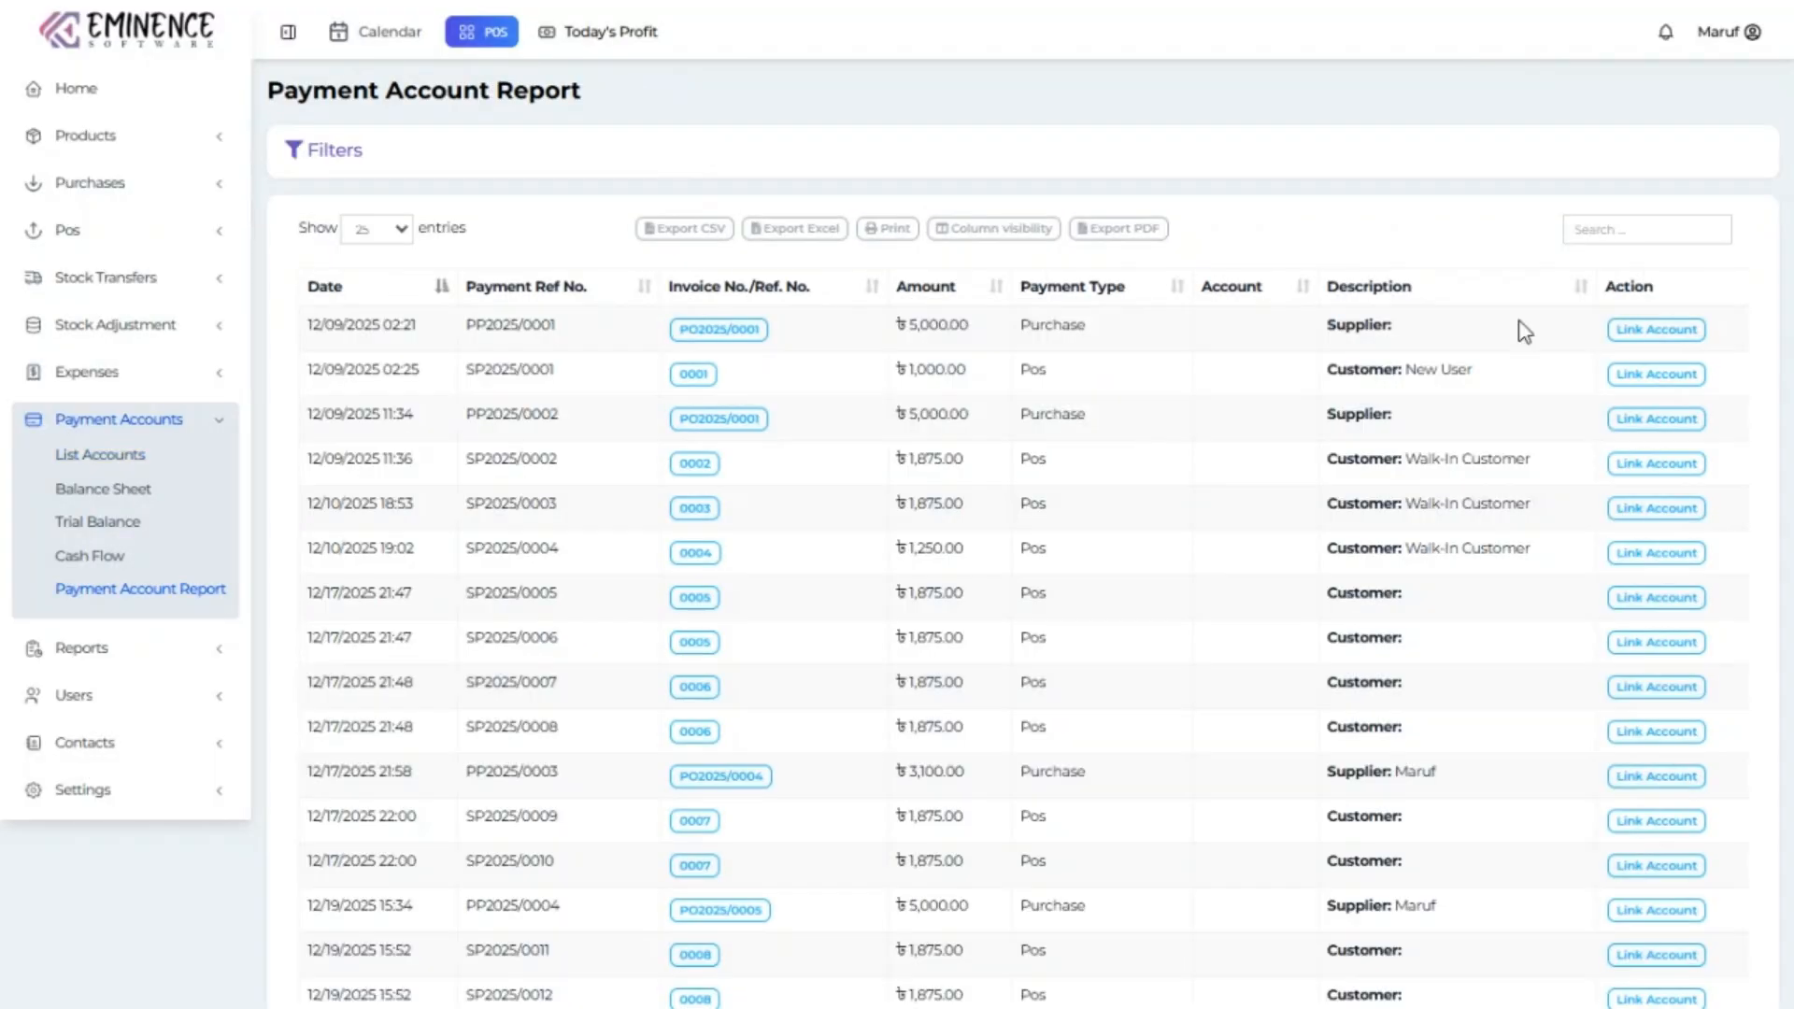
# Link sale payment SP2025/0001 to the Bkash account.
pyautogui.click(1642, 375)
pyautogui.click(862, 136)
pyautogui.click(1066, 228)
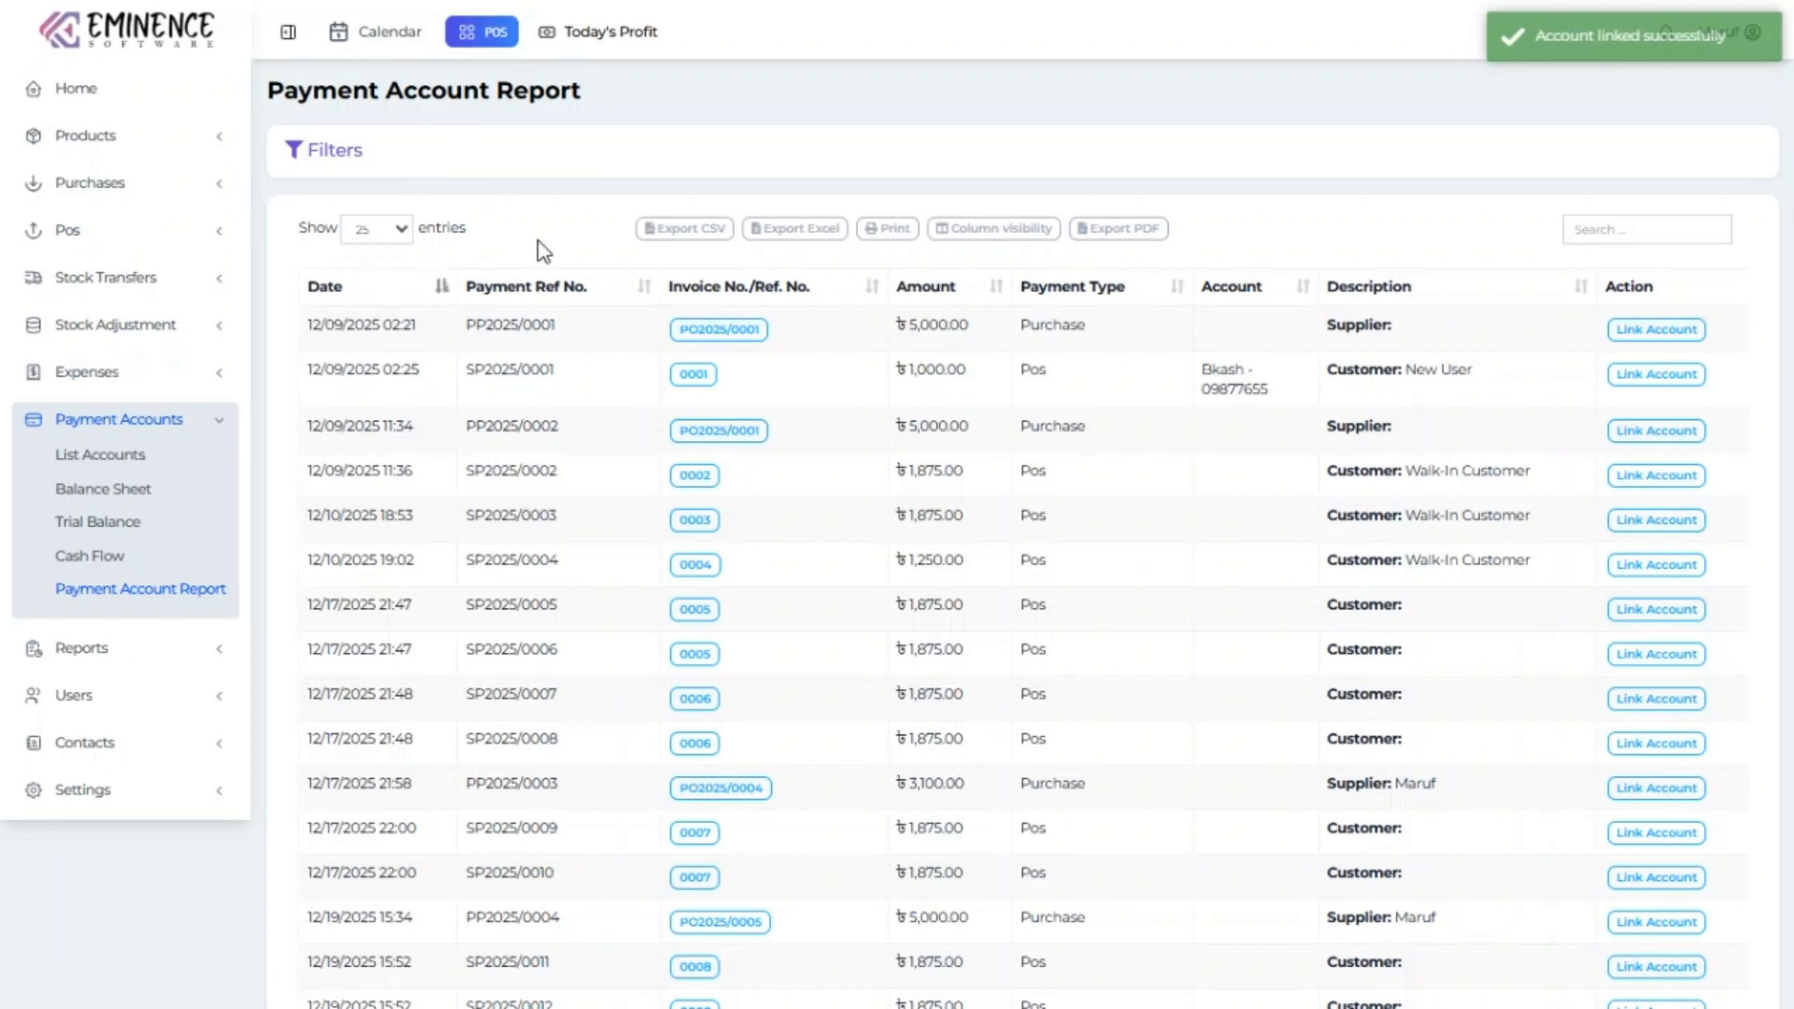
pyautogui.click(137, 458)
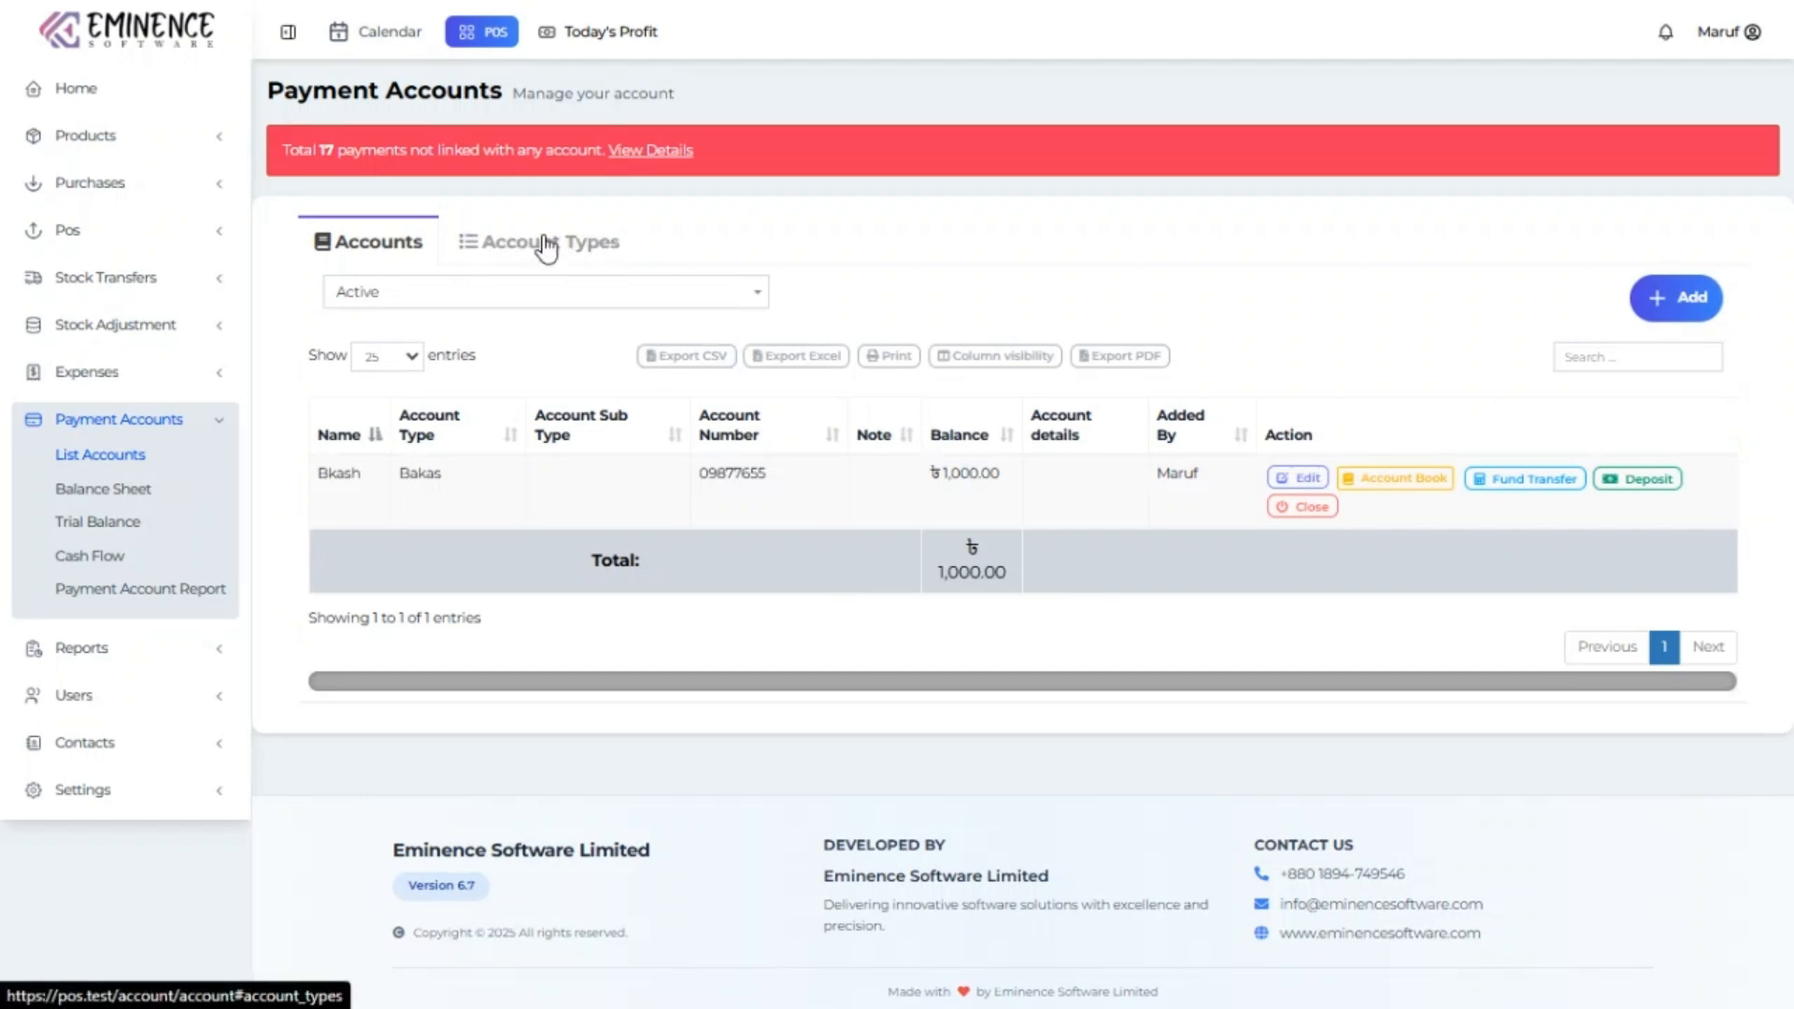
# Link purchase payment PP2025/0001 to Bkash and return to the payment accounts list.
pyautogui.click(643, 152)
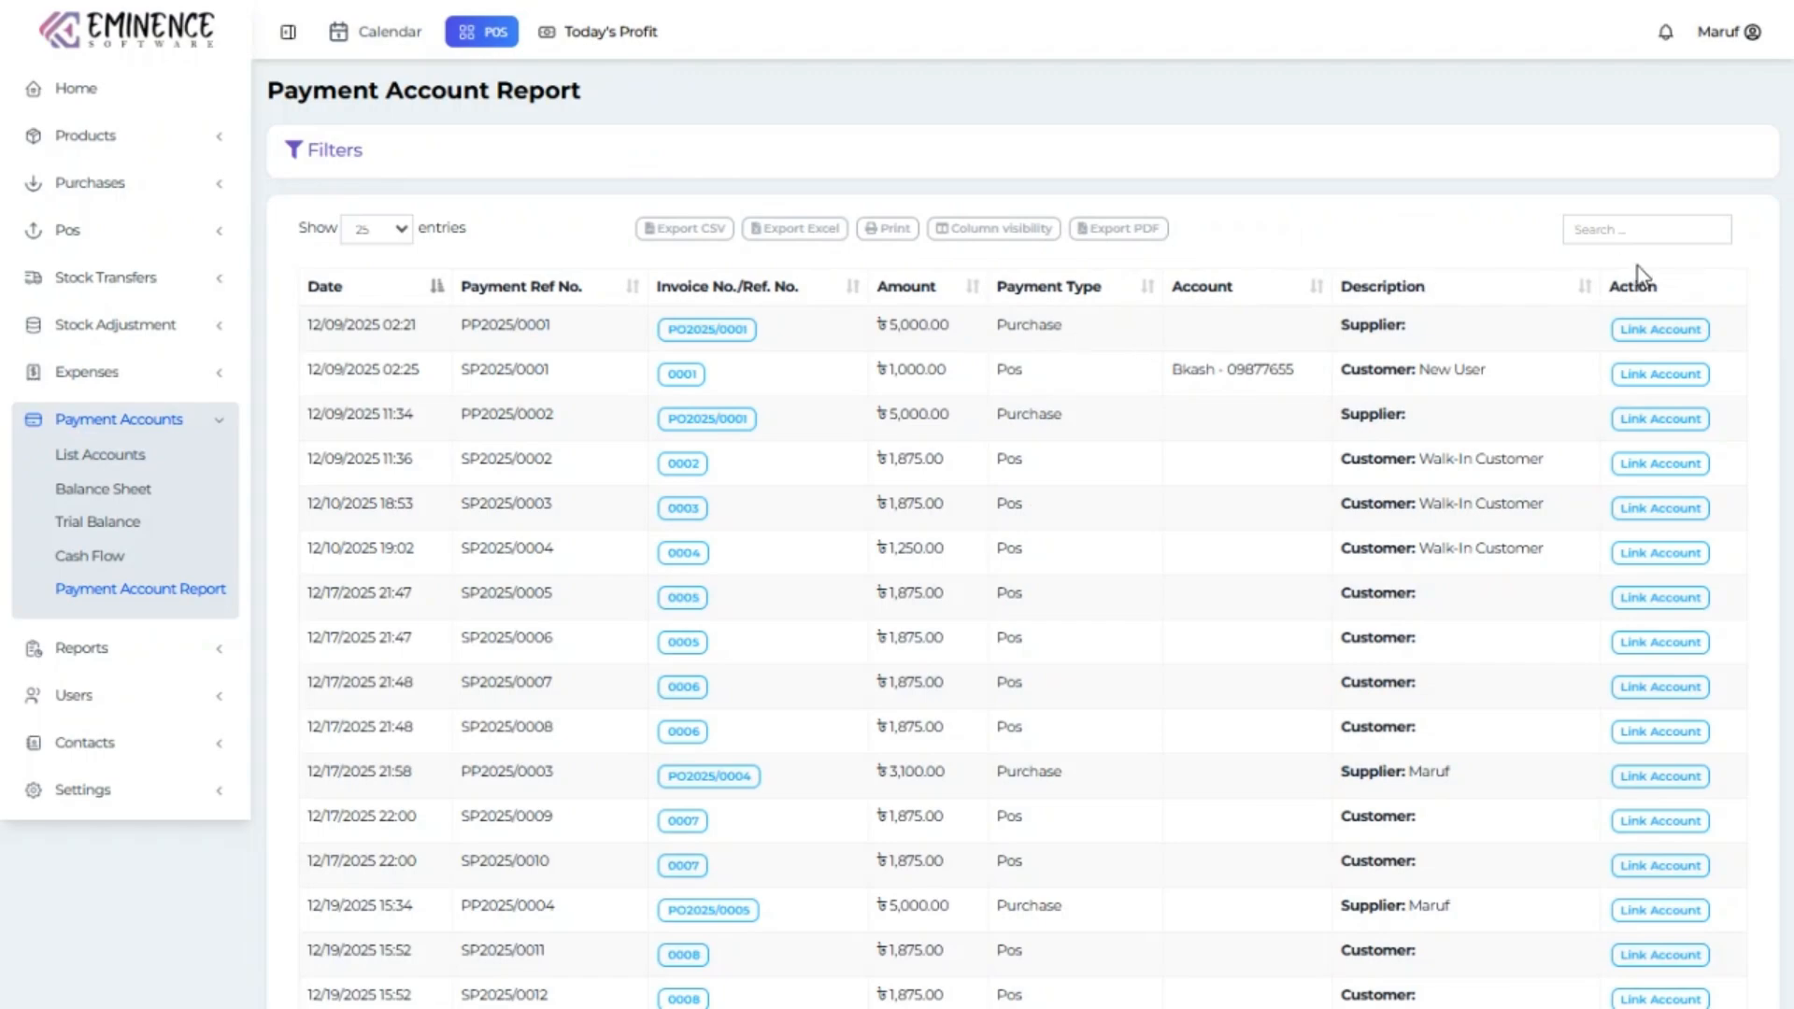
pyautogui.click(1661, 331)
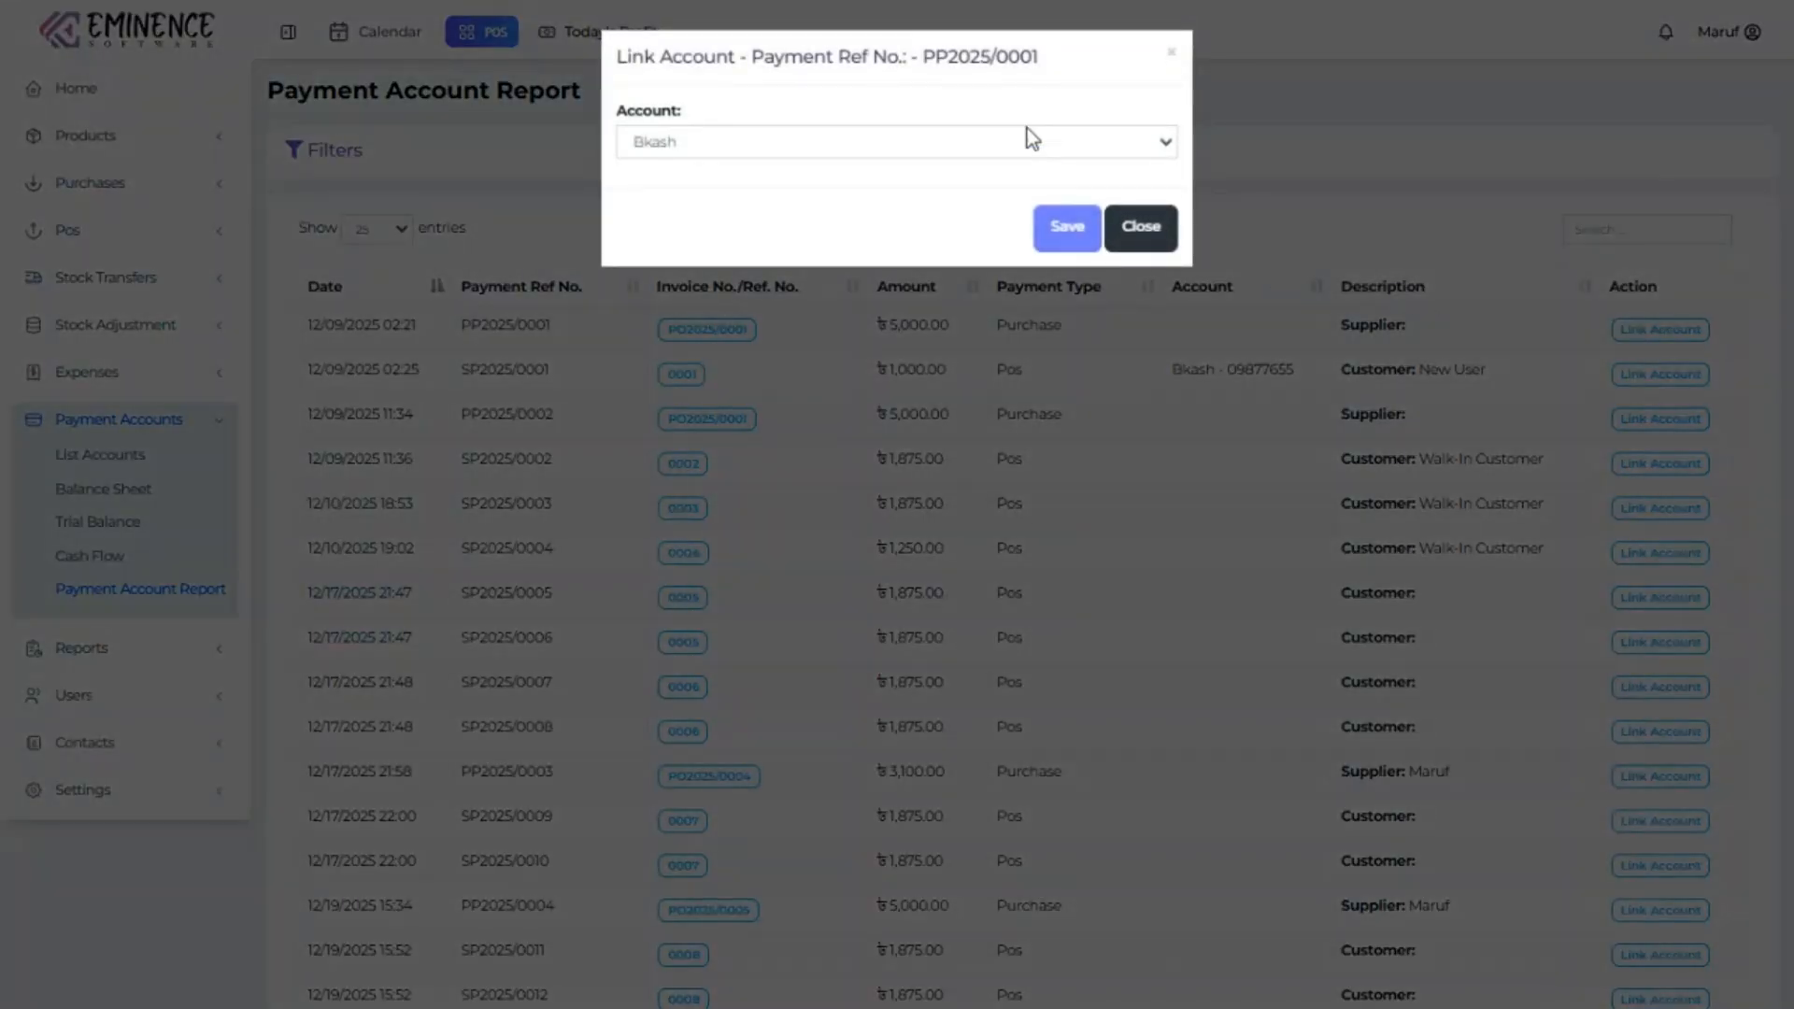
pyautogui.click(1070, 207)
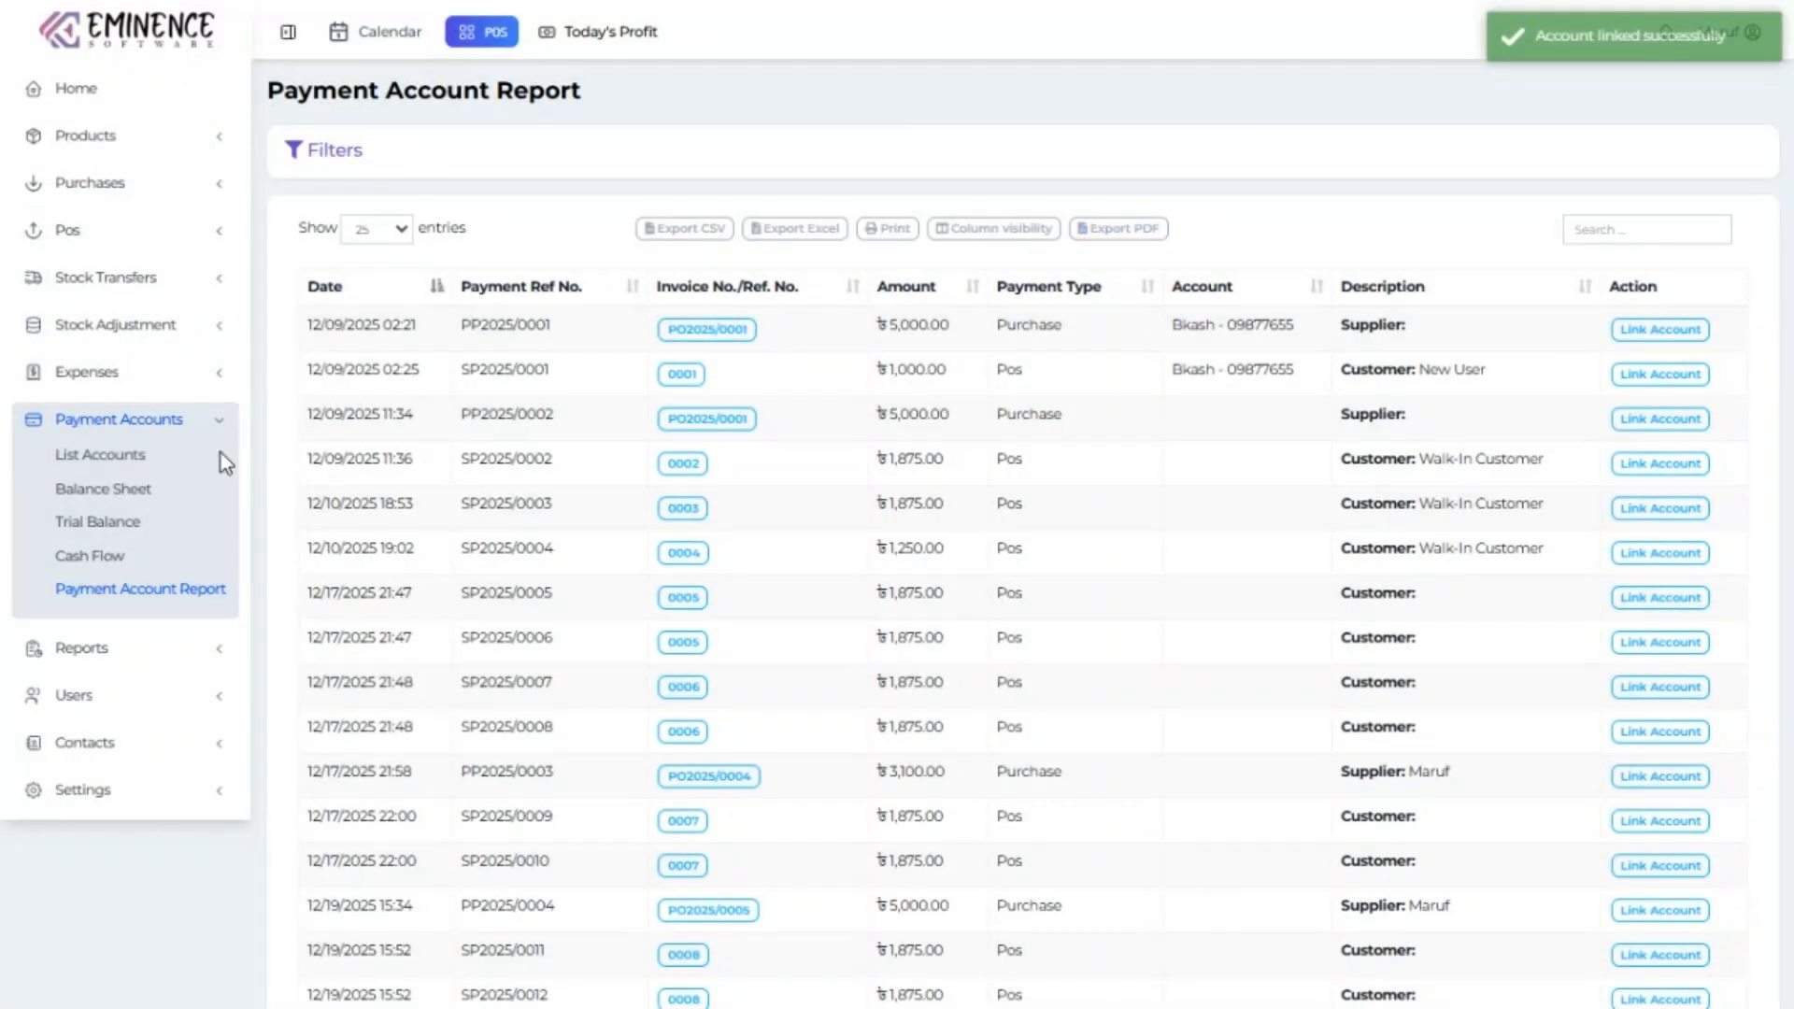
pyautogui.click(131, 457)
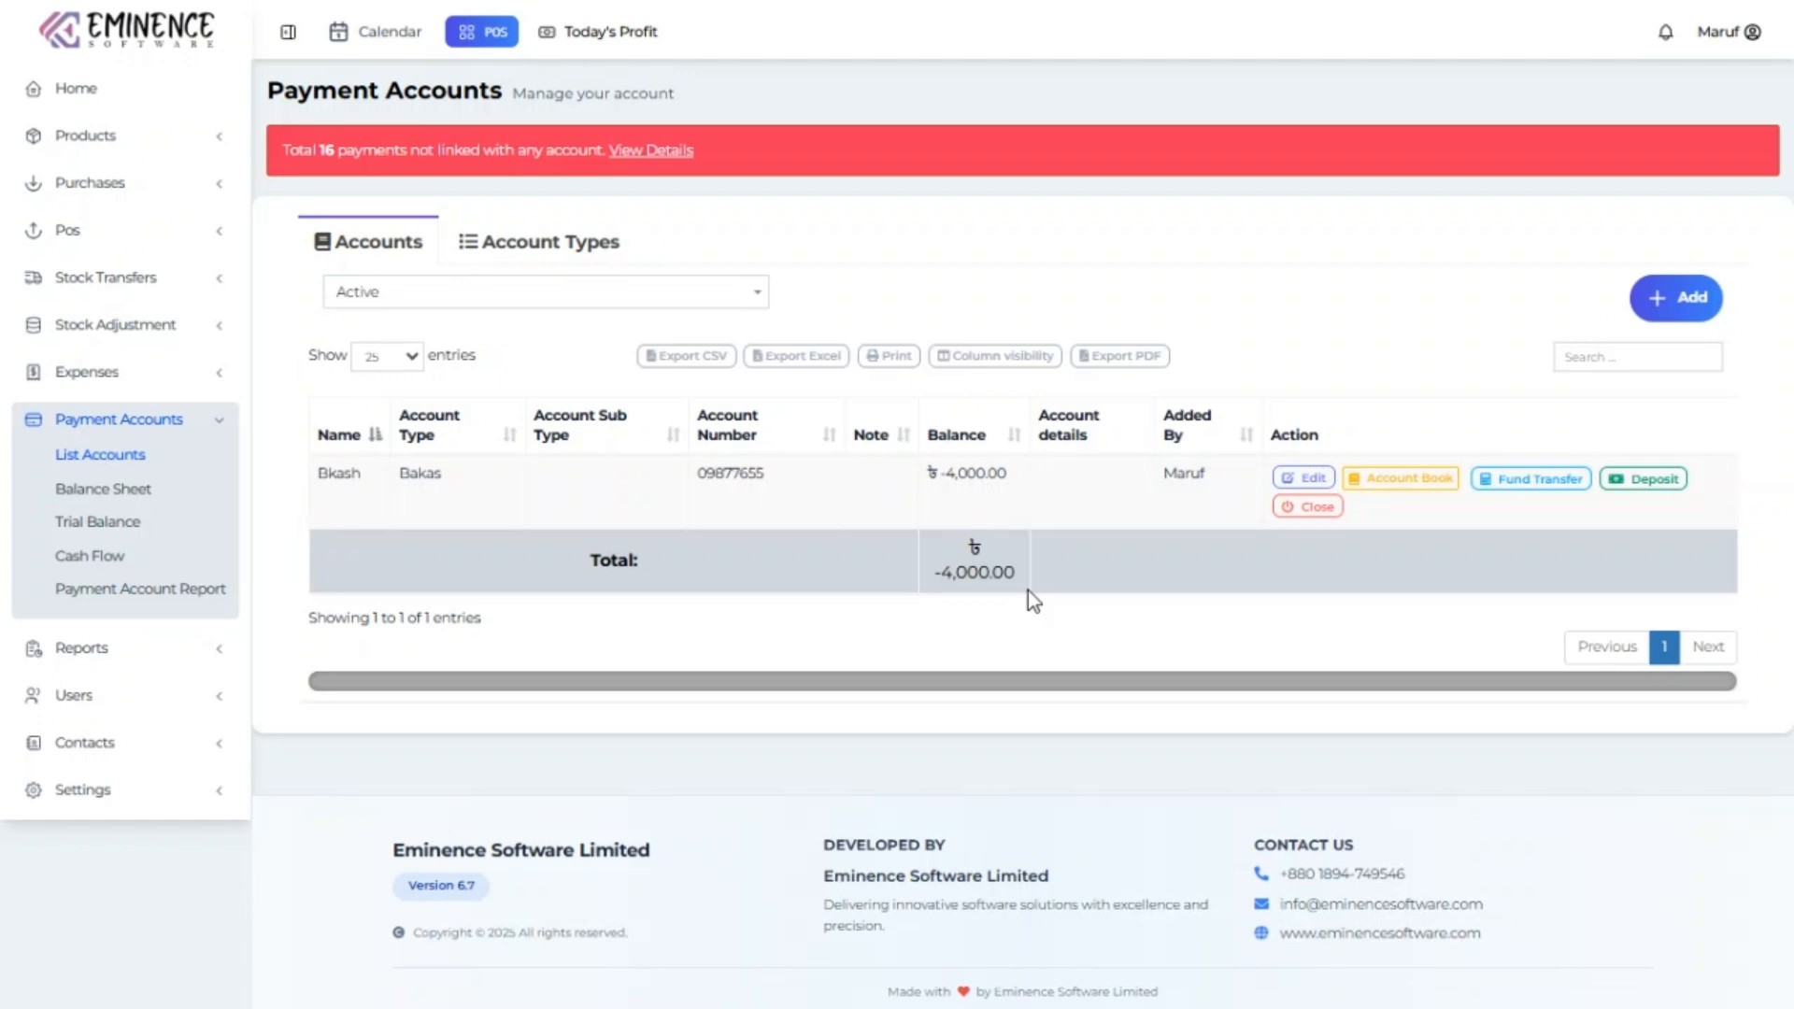
# Deposit 50000 into Bkash with the deposit date filled in, bringing the balance to ৳46,000.00.
pyautogui.click(1668, 479)
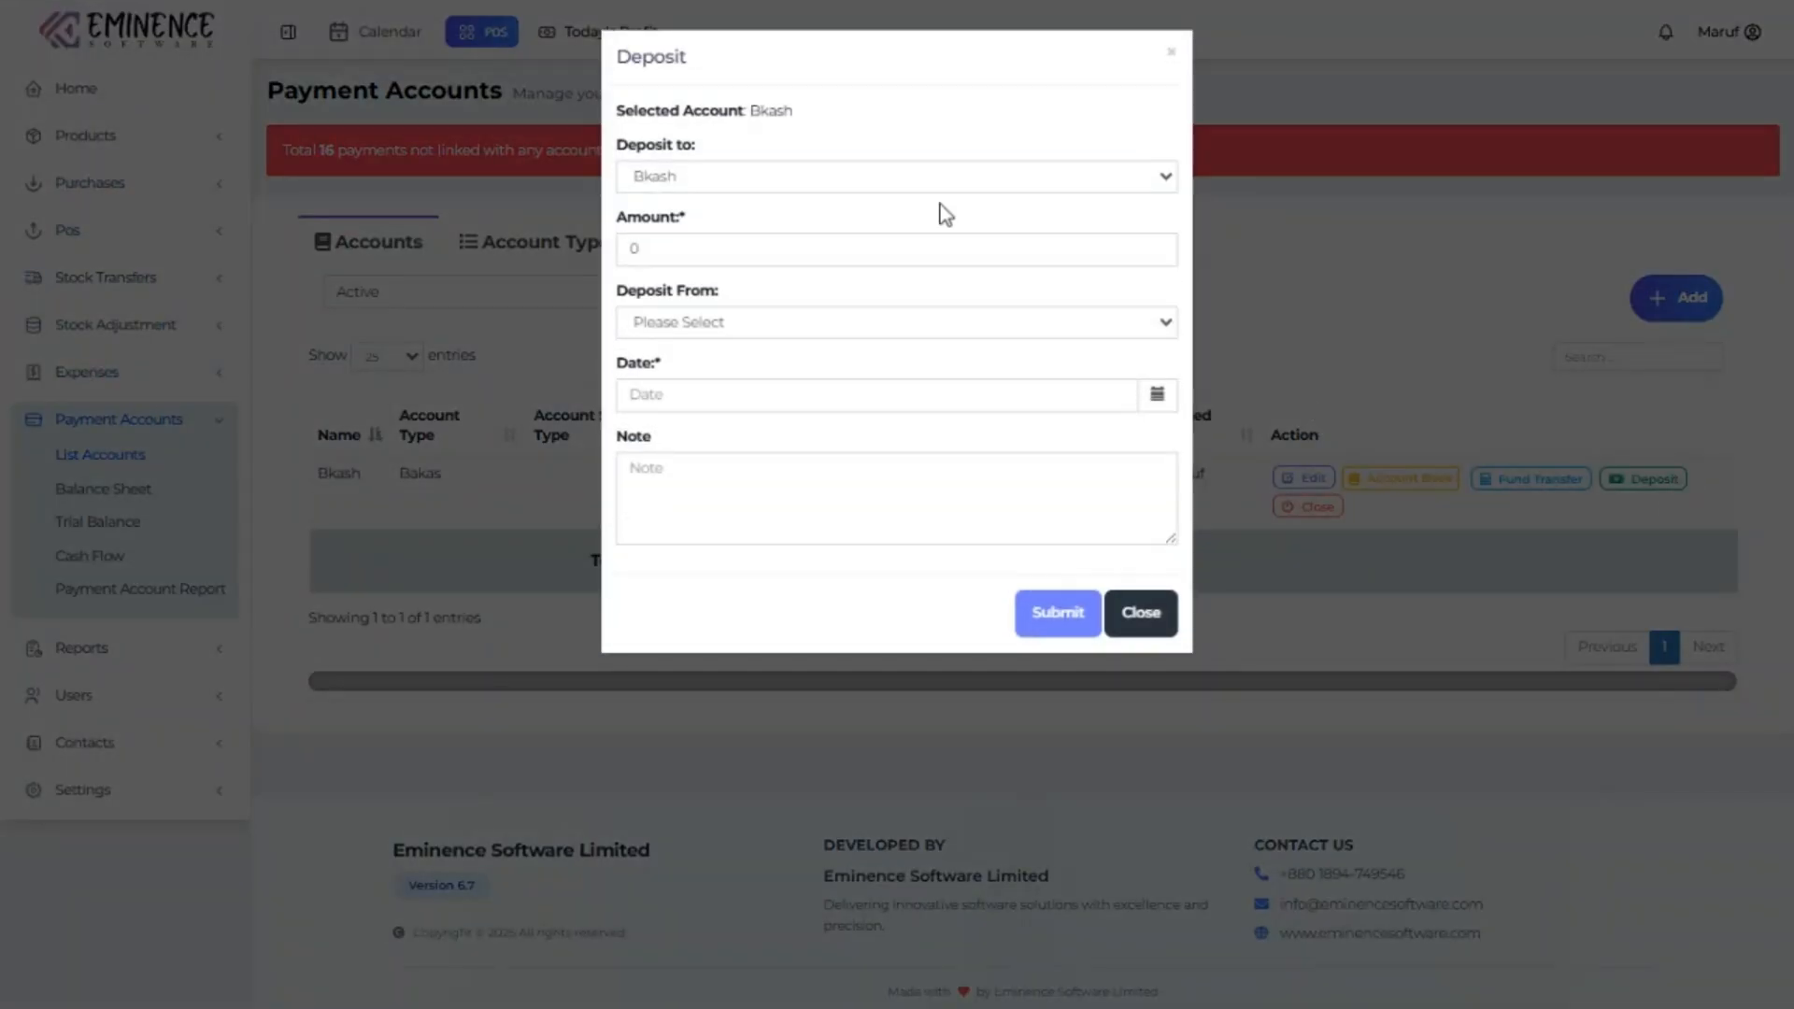
pyautogui.click(838, 185)
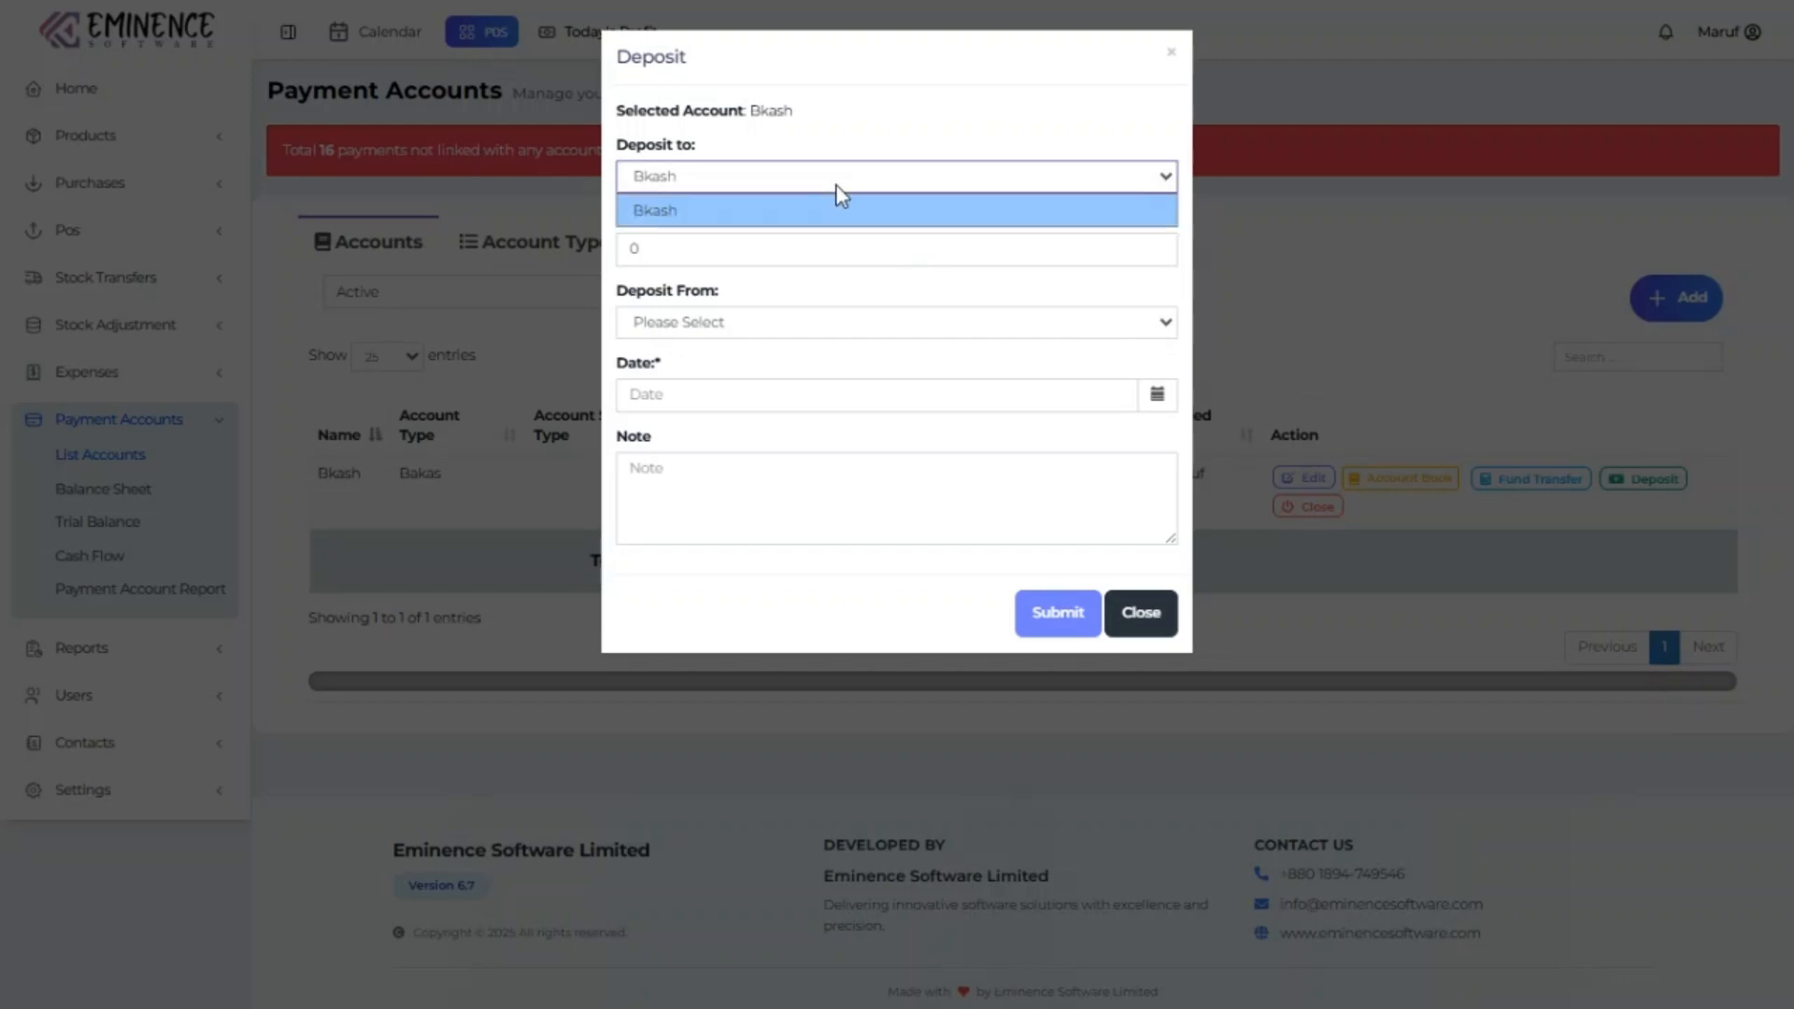
pyautogui.click(839, 208)
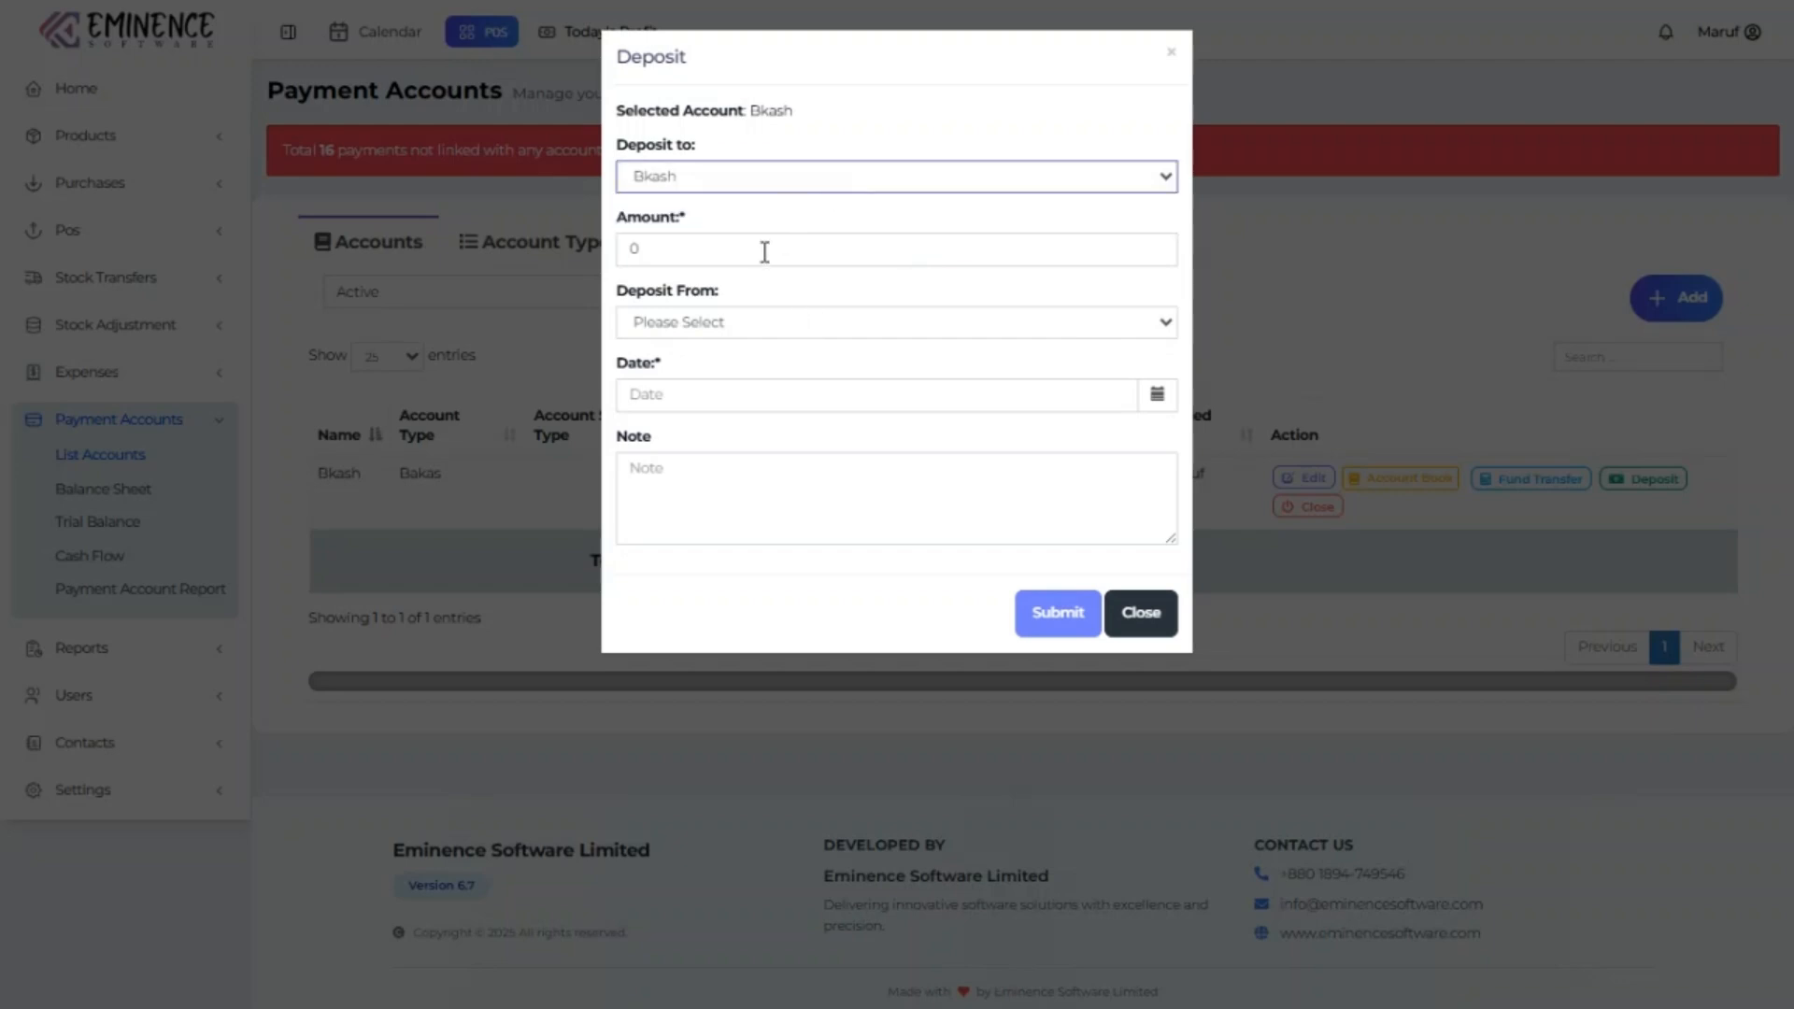
pyautogui.moveTo(761, 249); pyautogui.dragTo(613, 250)
pyautogui.write('5')
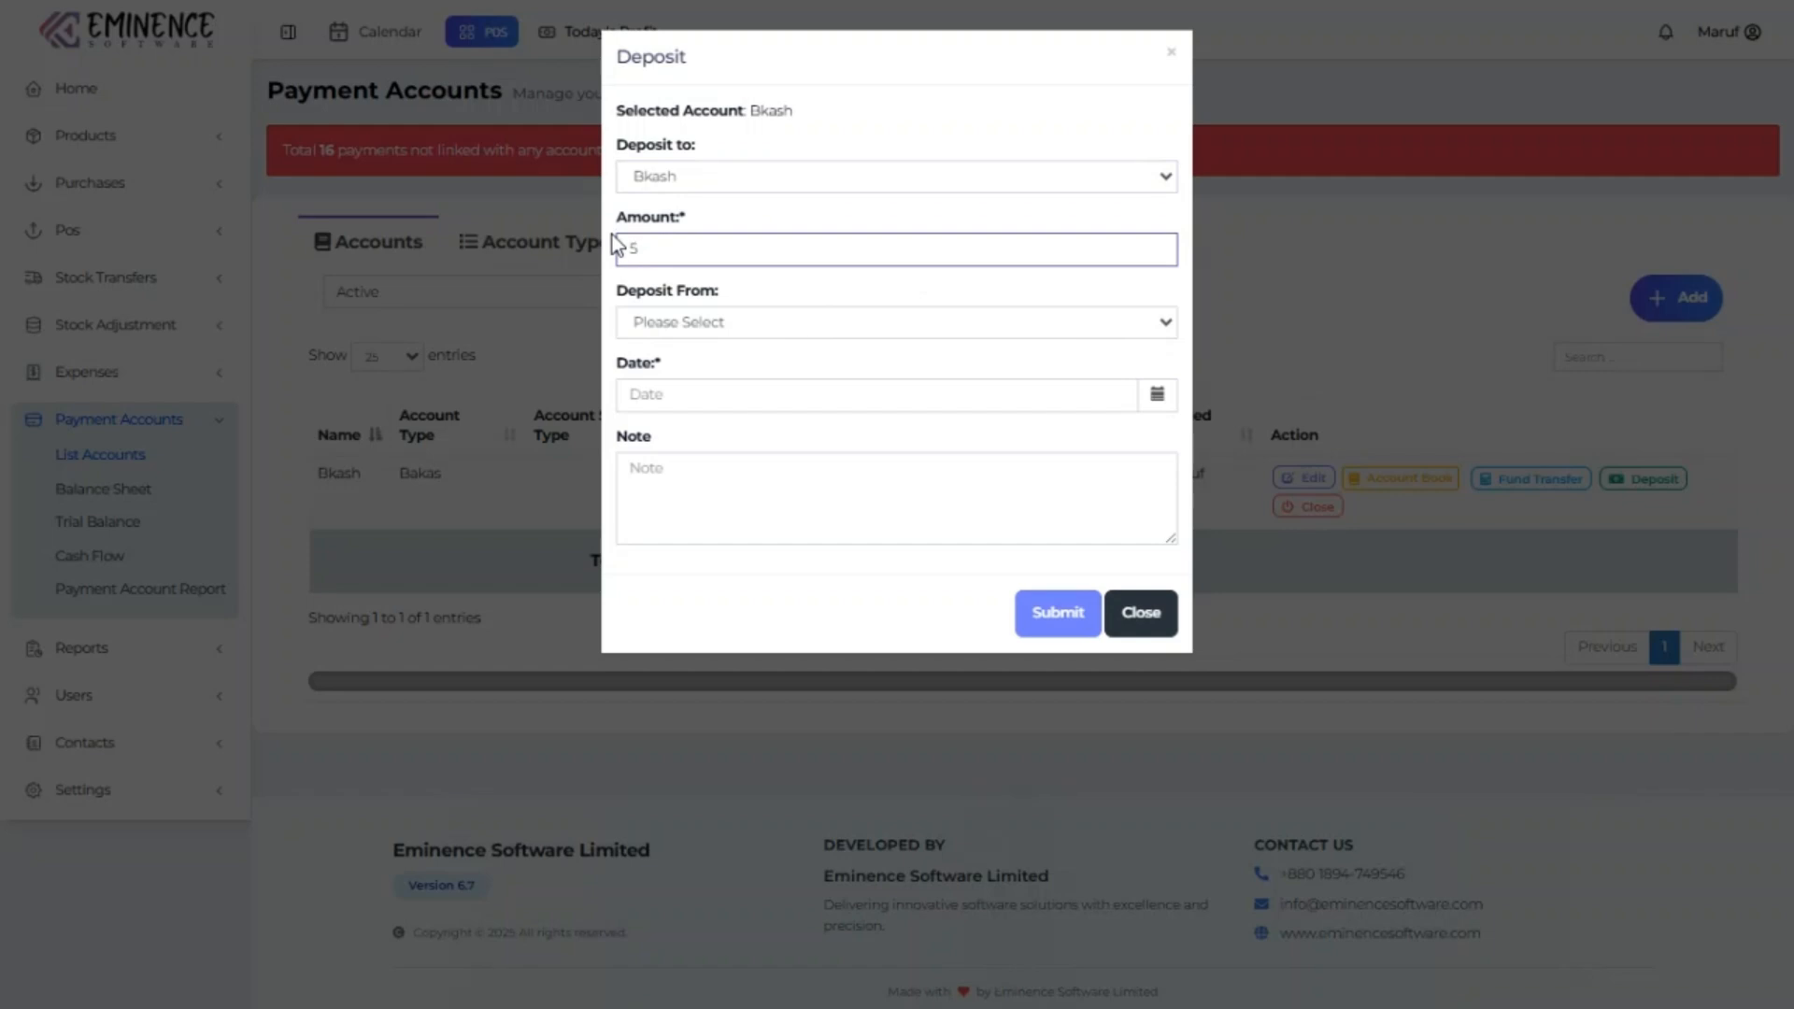
pyautogui.write('0000')
pyautogui.click(1074, 397)
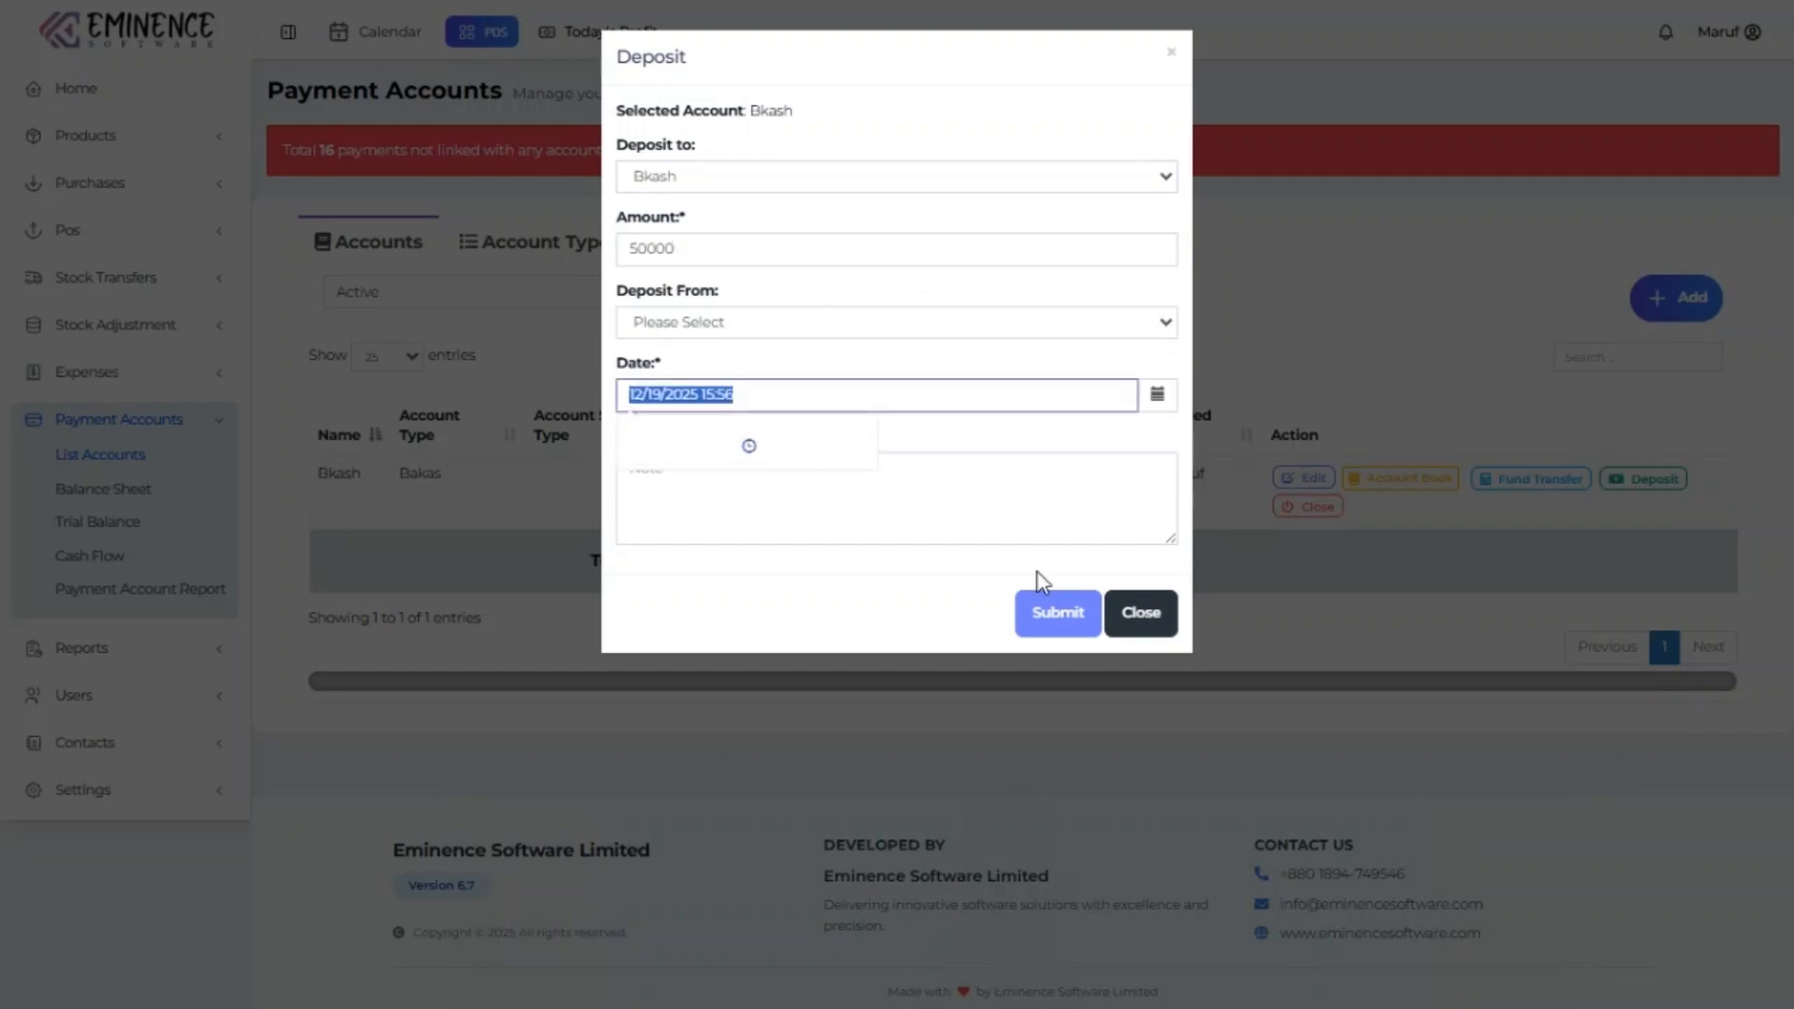
pyautogui.click(996, 488)
pyautogui.click(1052, 612)
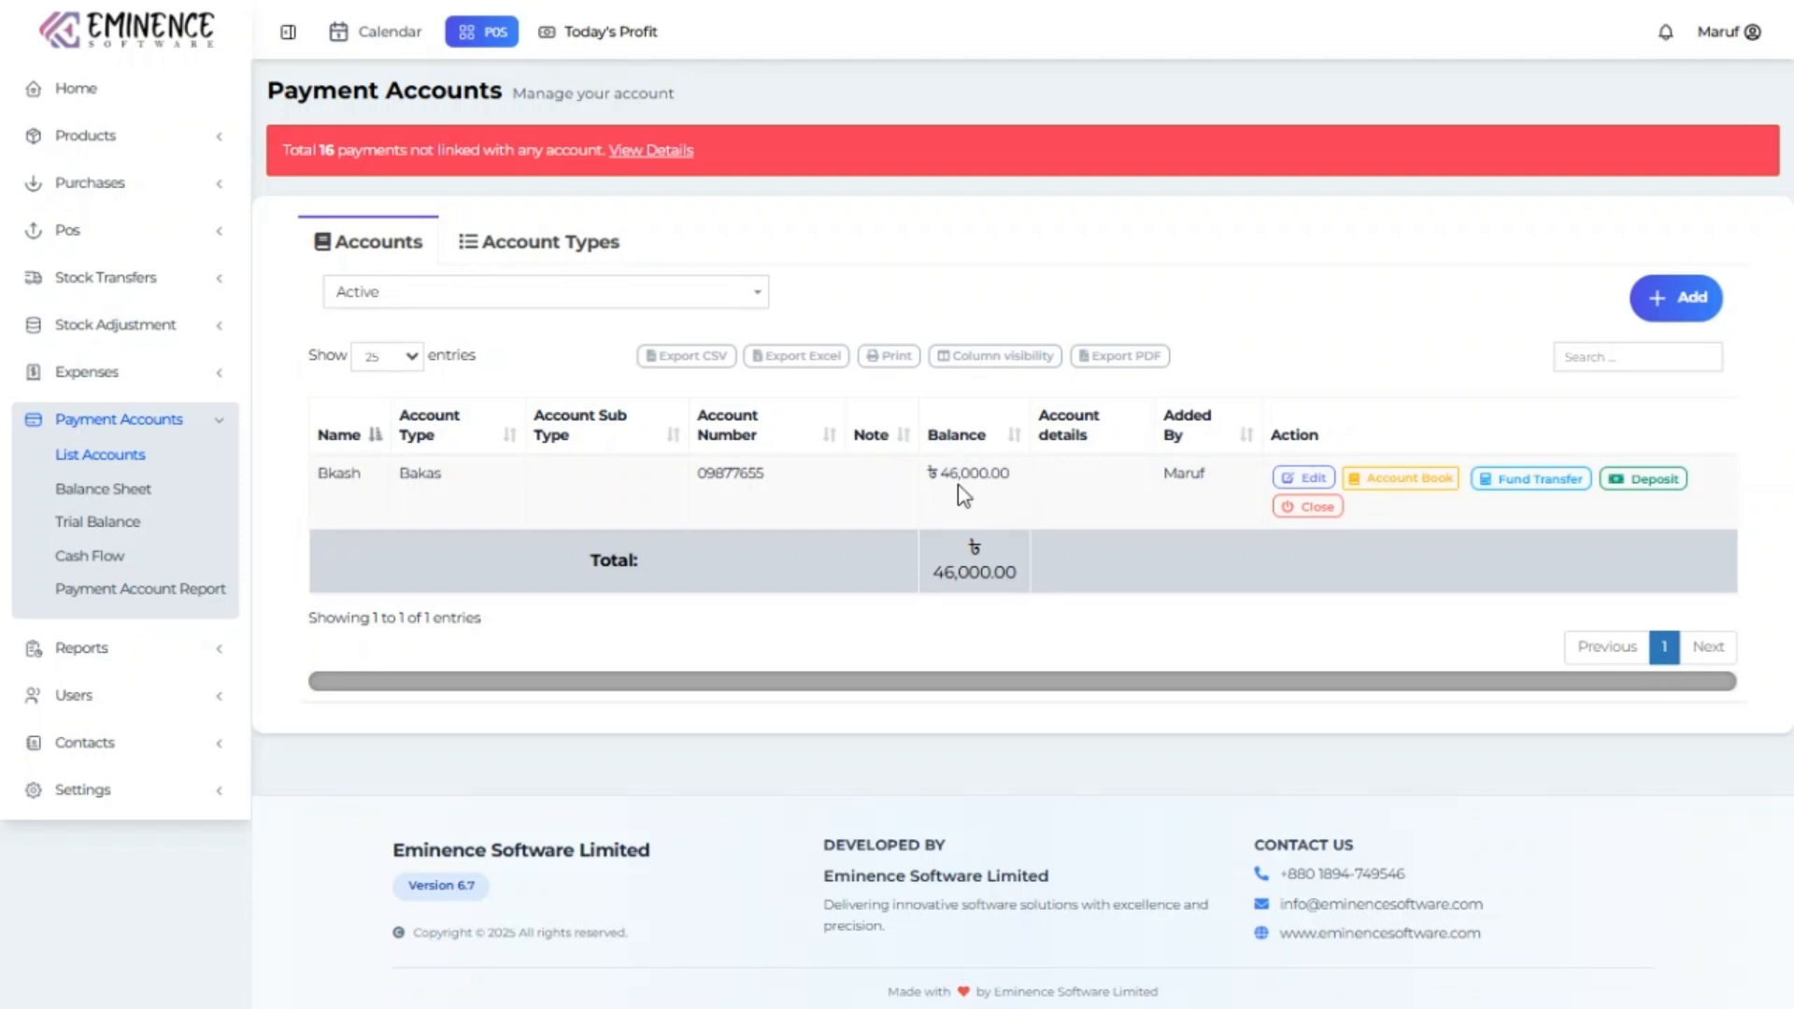
# Look over the Balance Sheet and Trial Balance, then scroll through the Payment Account Report.
pyautogui.click(134, 490)
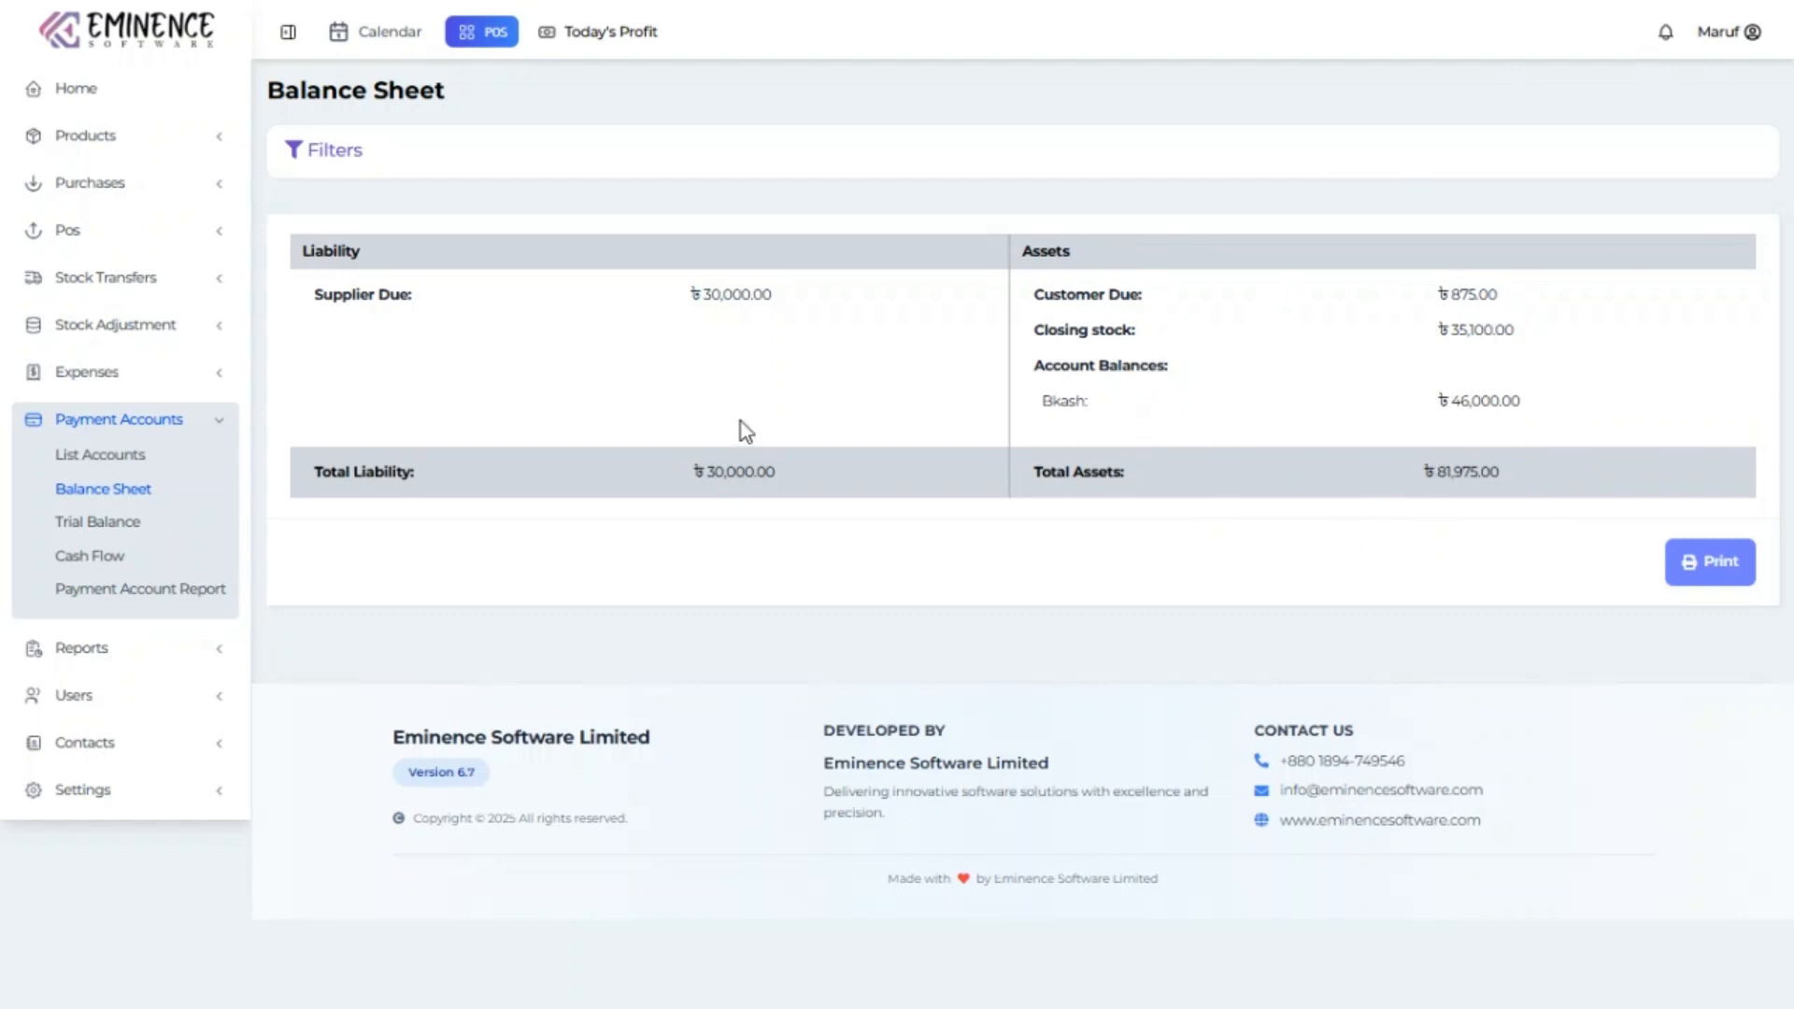
pyautogui.click(119, 525)
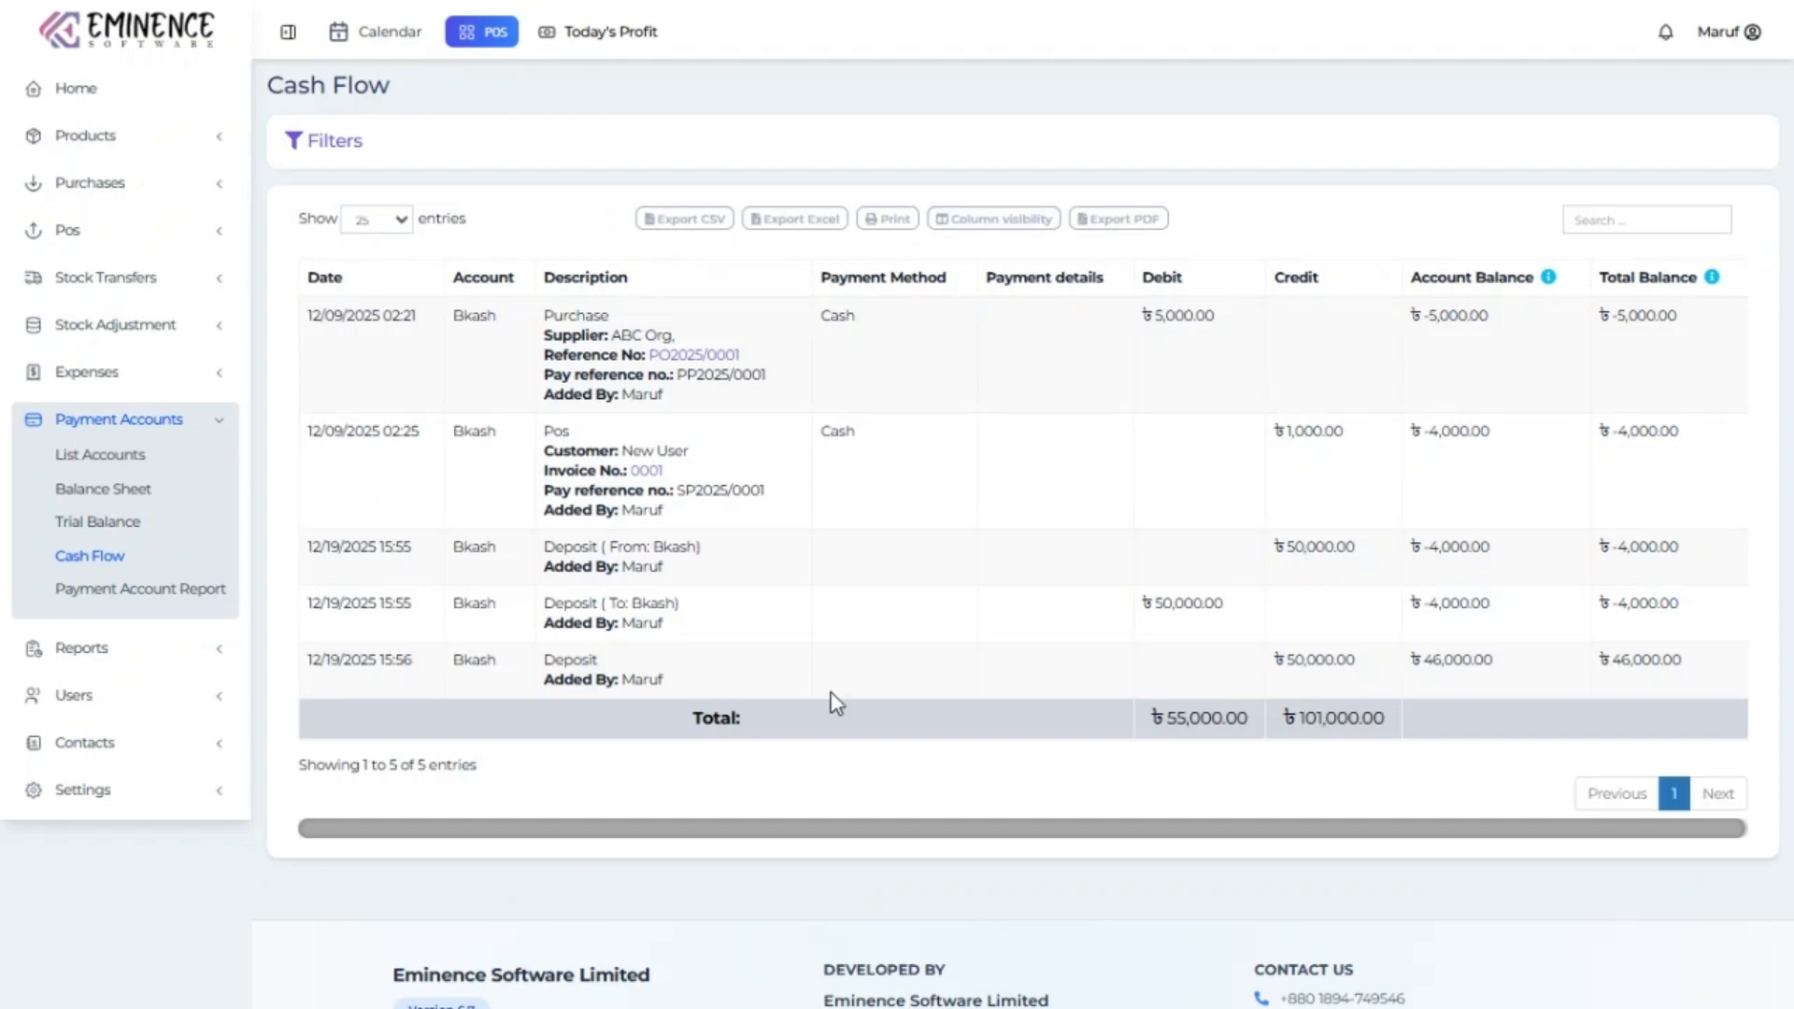
pyautogui.click(200, 597)
pyautogui.scroll(-3, 885, 681)
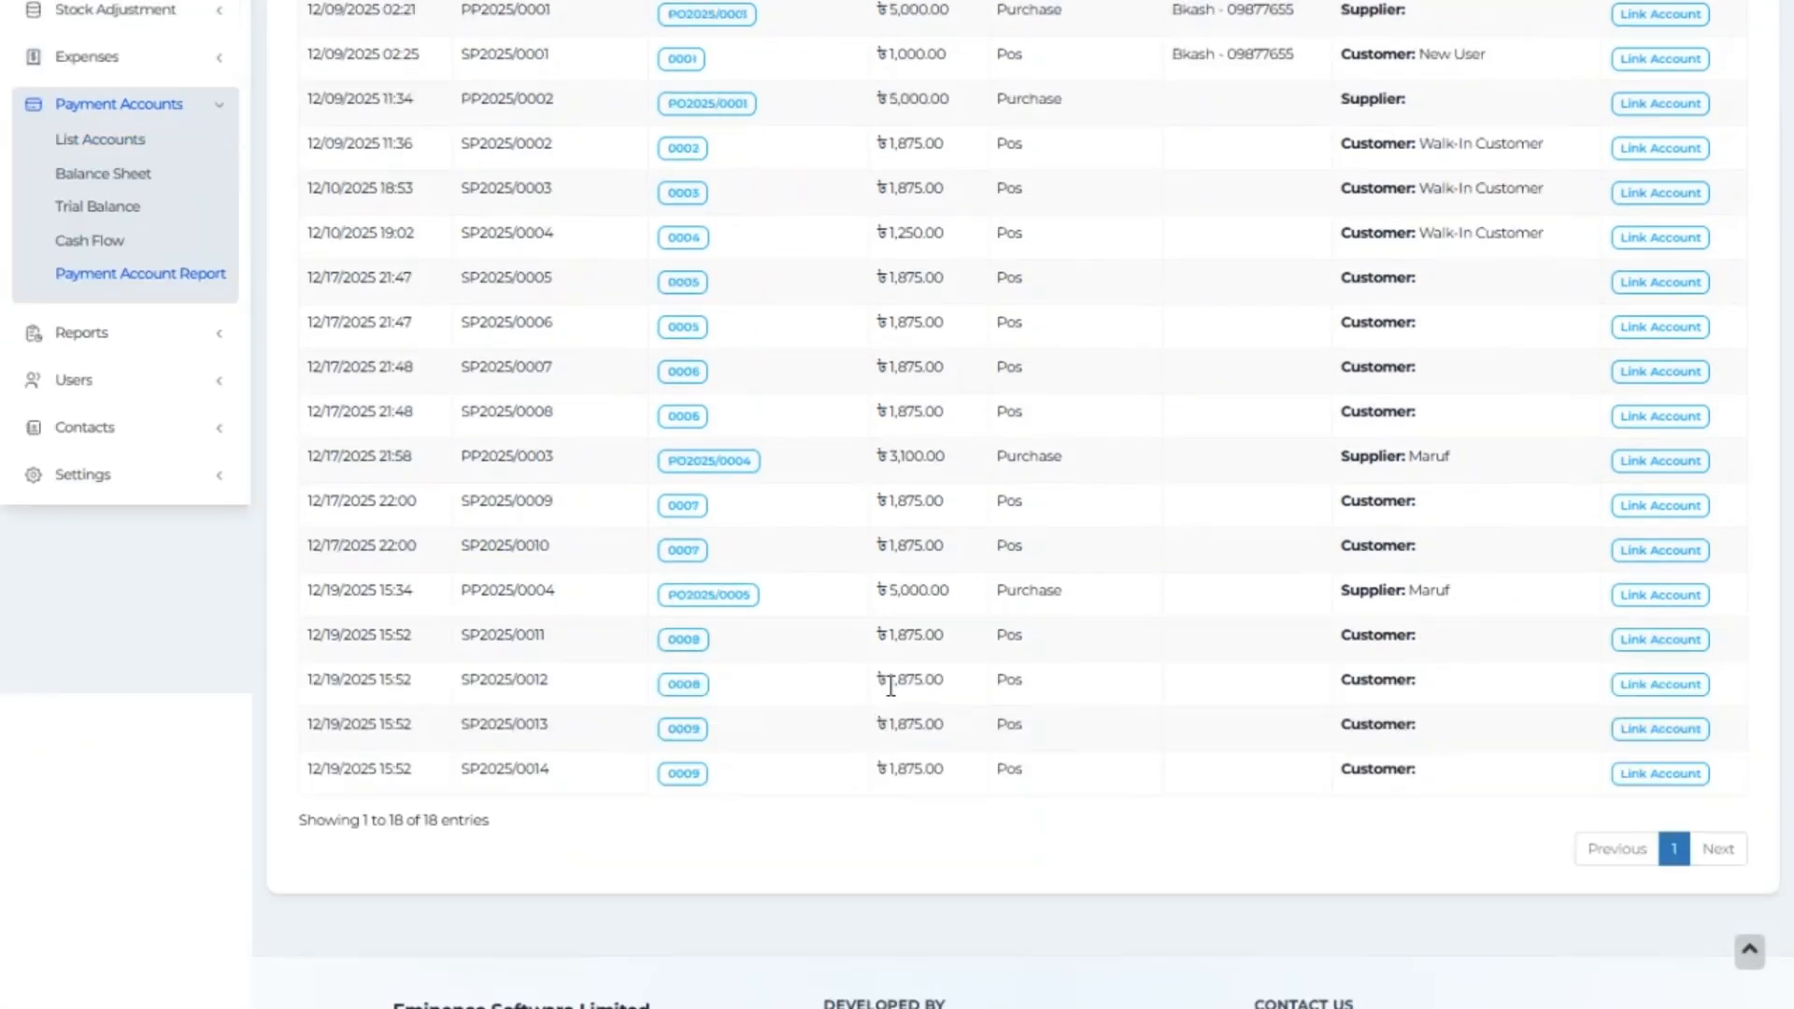
pyautogui.scroll(3, 890, 686)
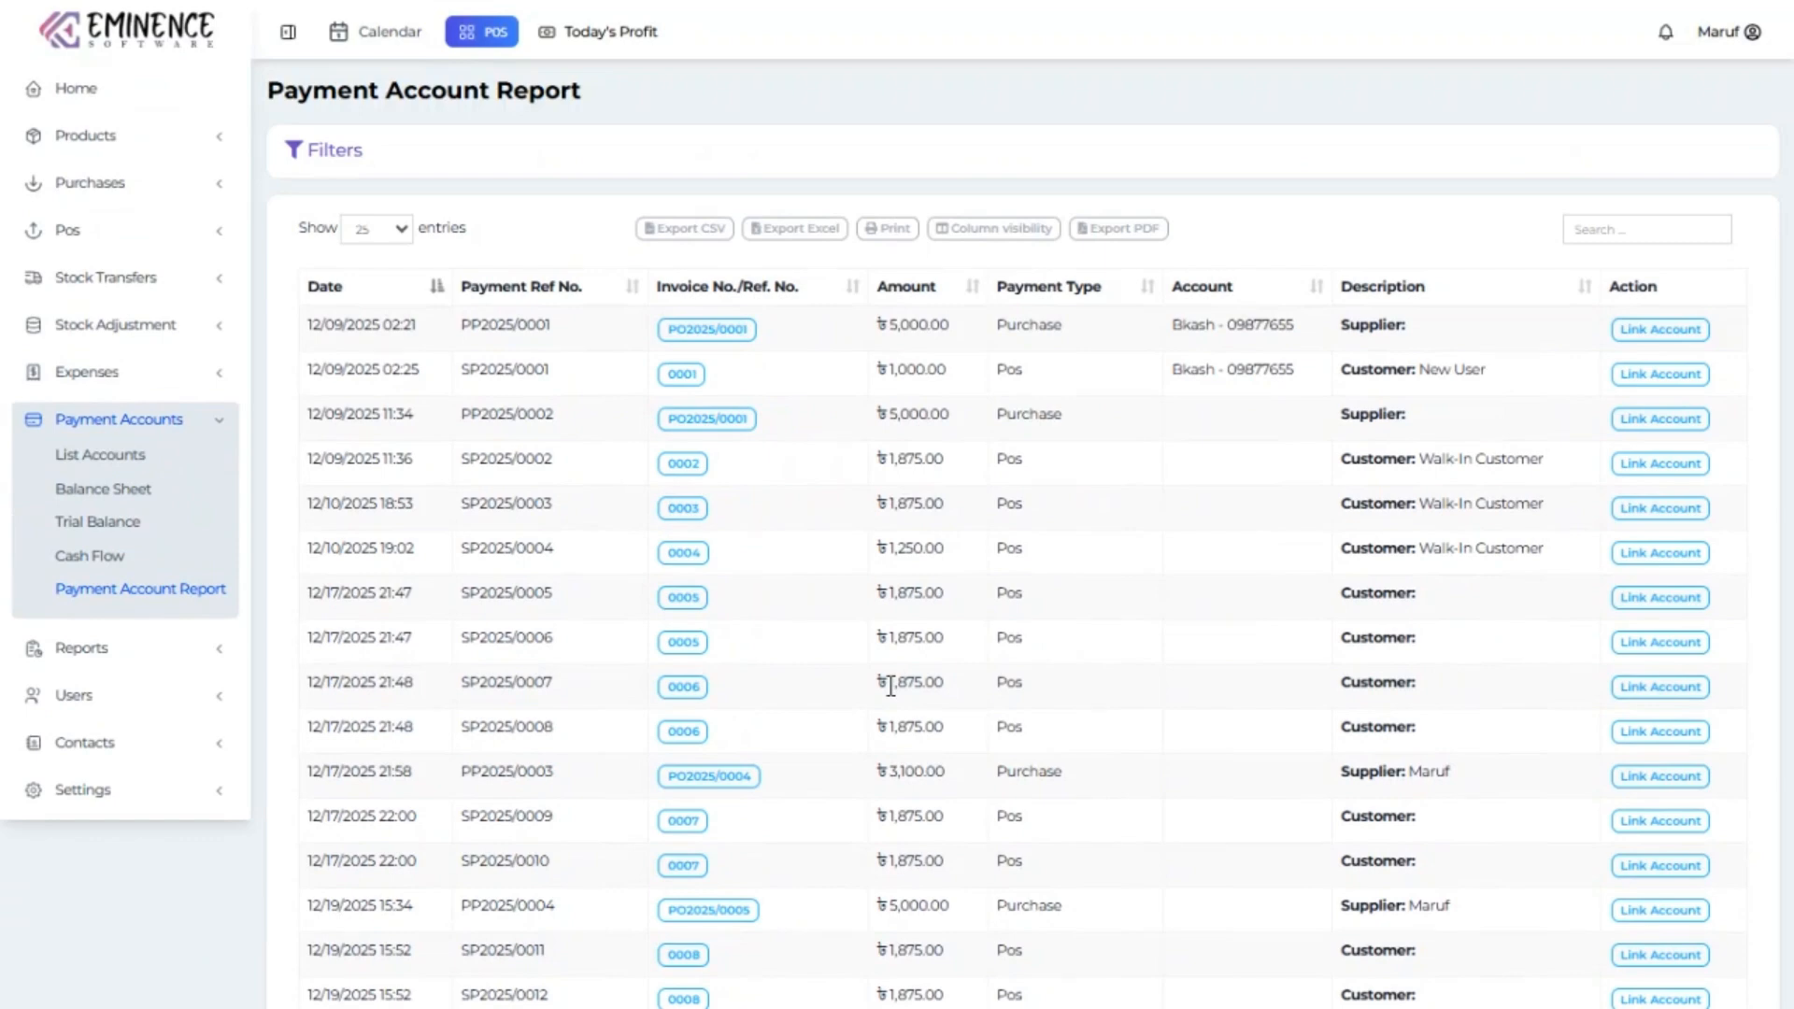
pyautogui.scroll(-5, 889, 687)
pyautogui.scroll(4, 889, 686)
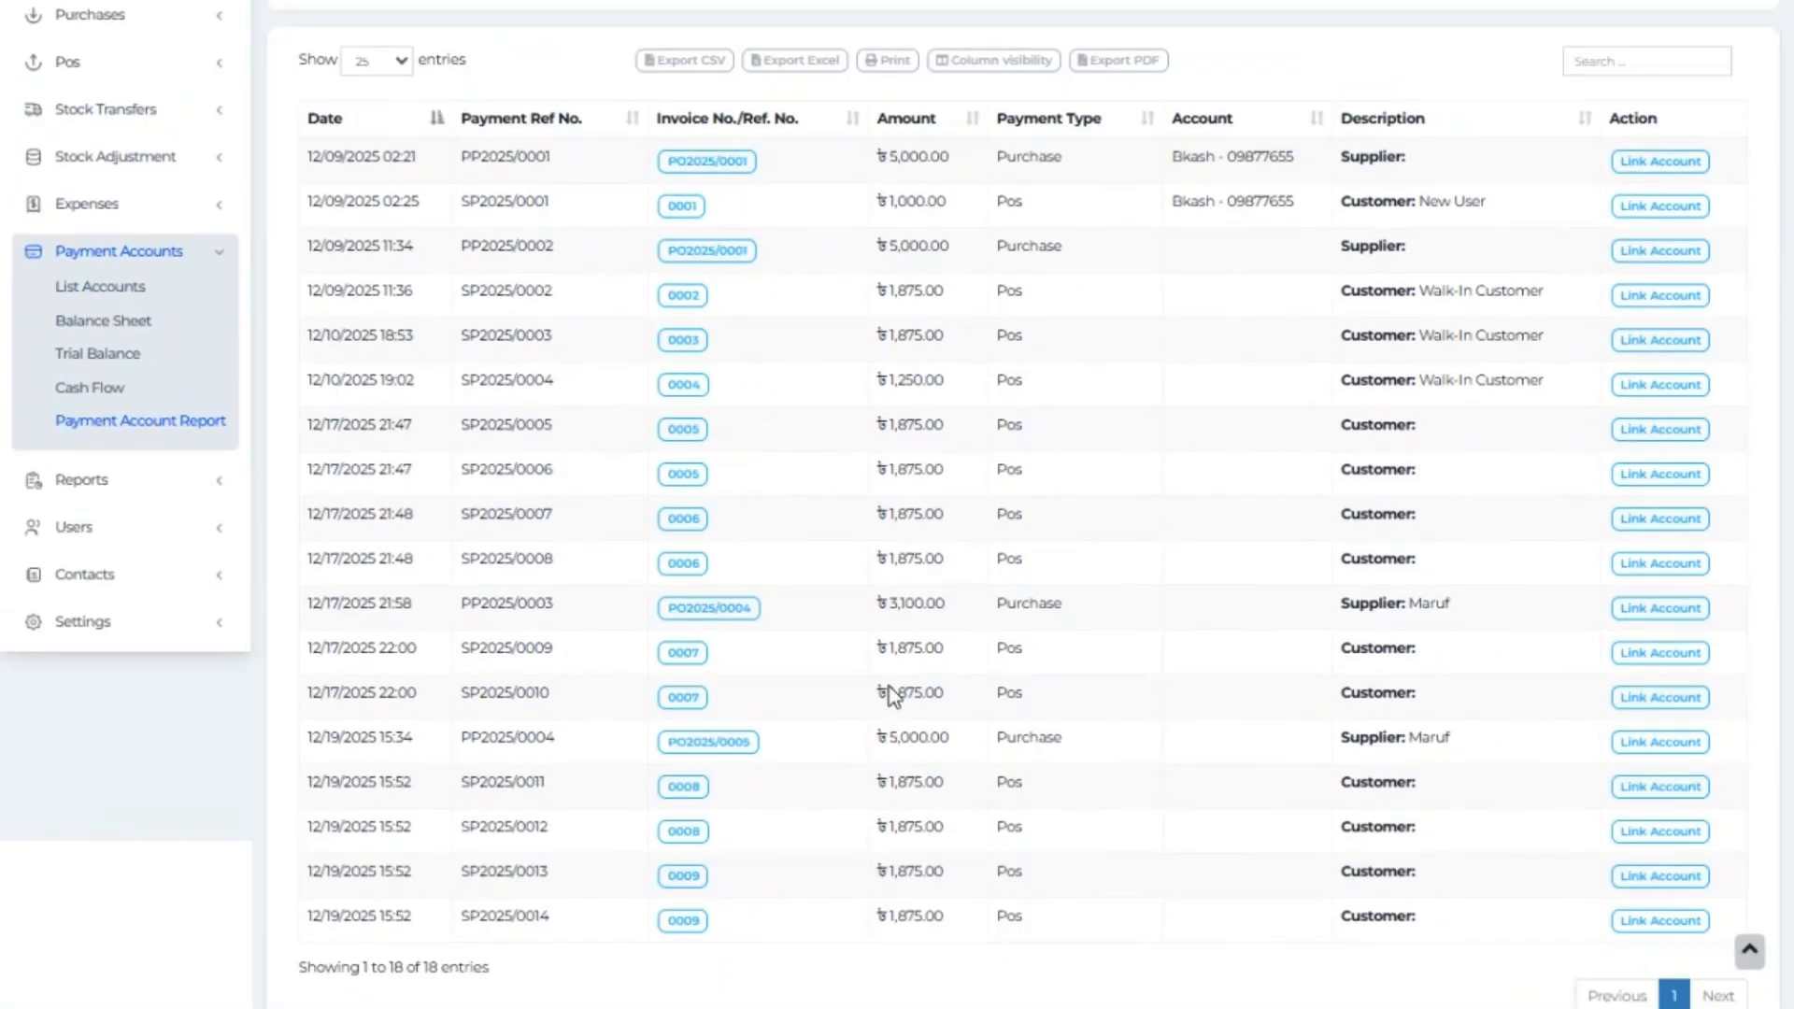
pyautogui.scroll(-4, 697, 647)
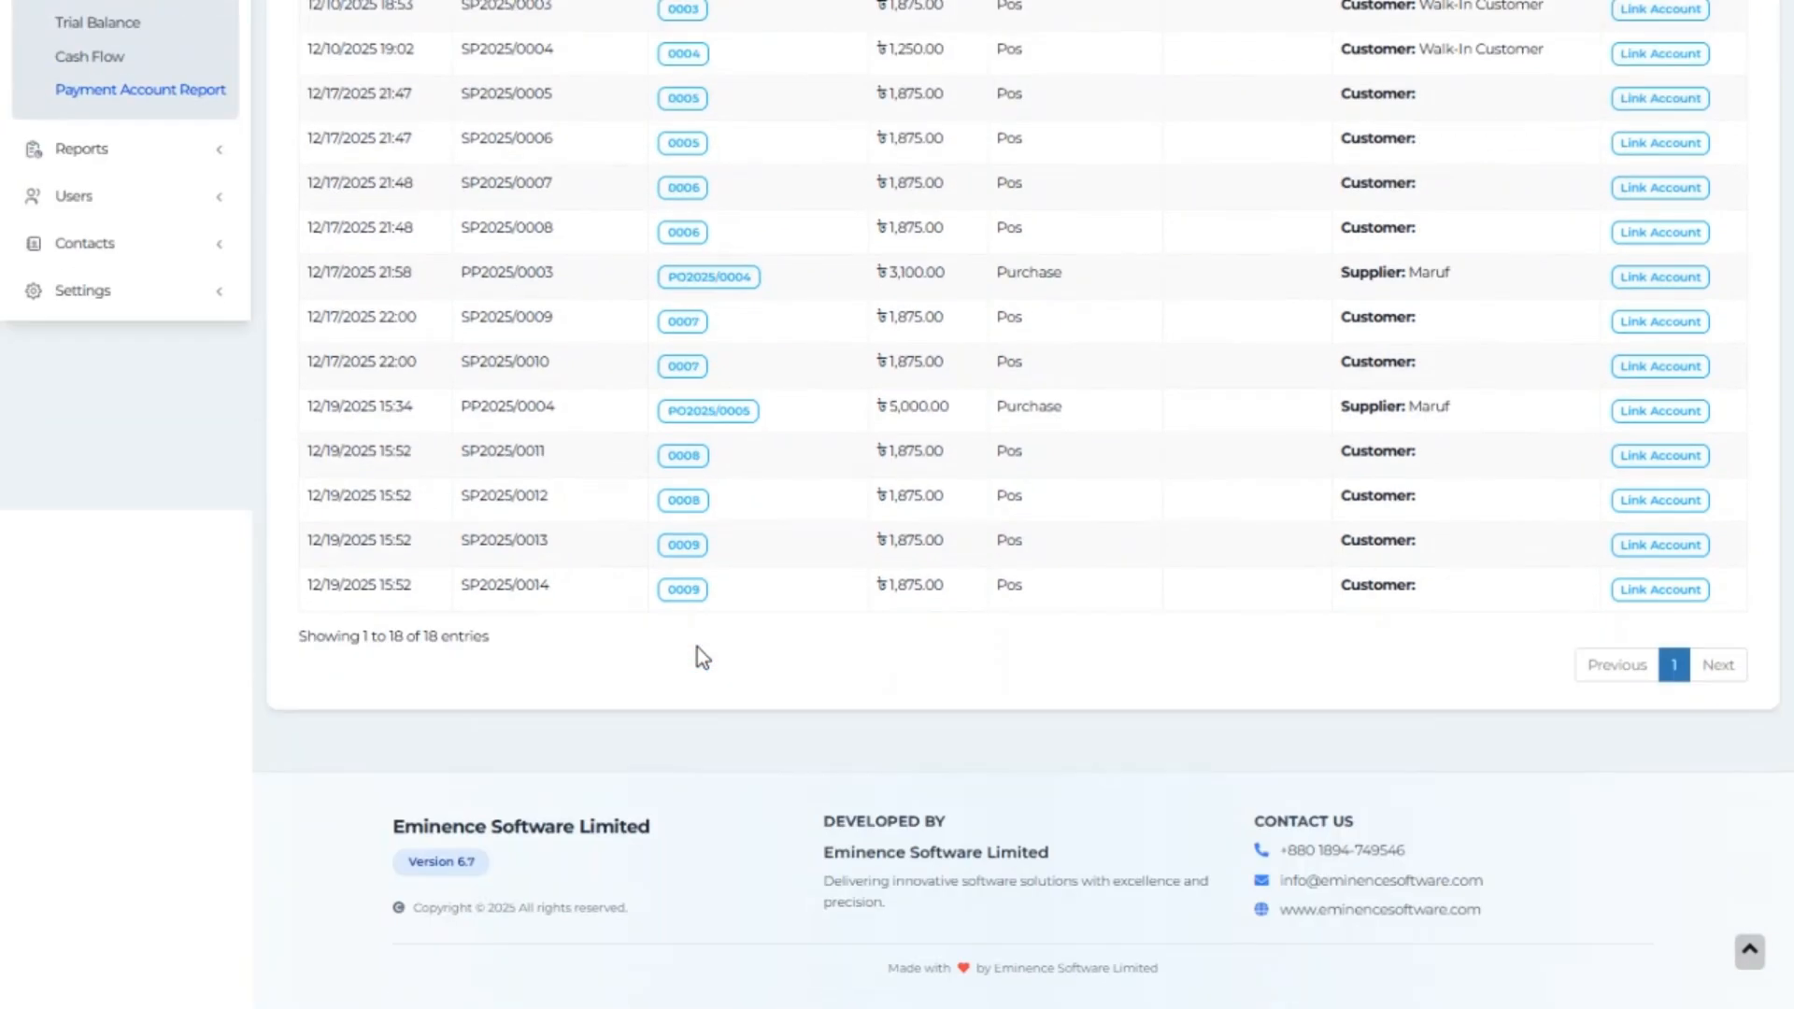
pyautogui.scroll(6, 420, 598)
# Review the Profit / Loss Report, including gross profit by service staff.
pyautogui.click(180, 617)
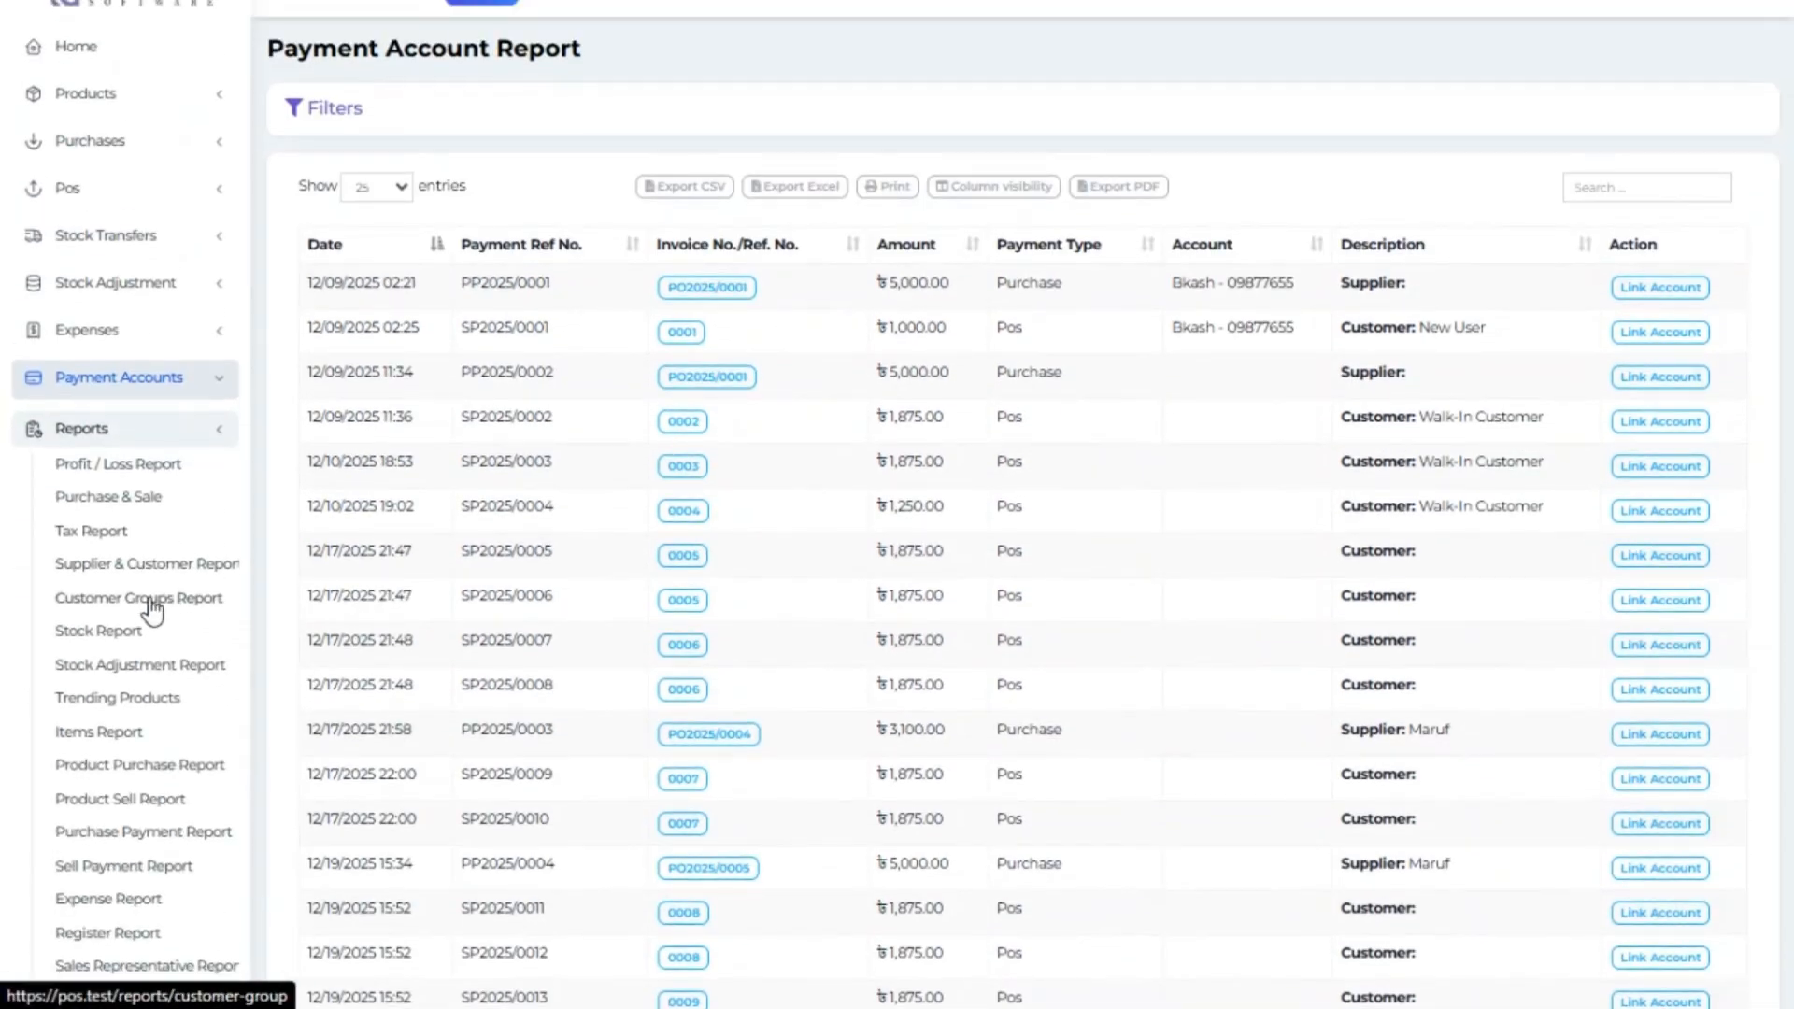
pyautogui.click(159, 465)
pyautogui.scroll(-3, 153, 473)
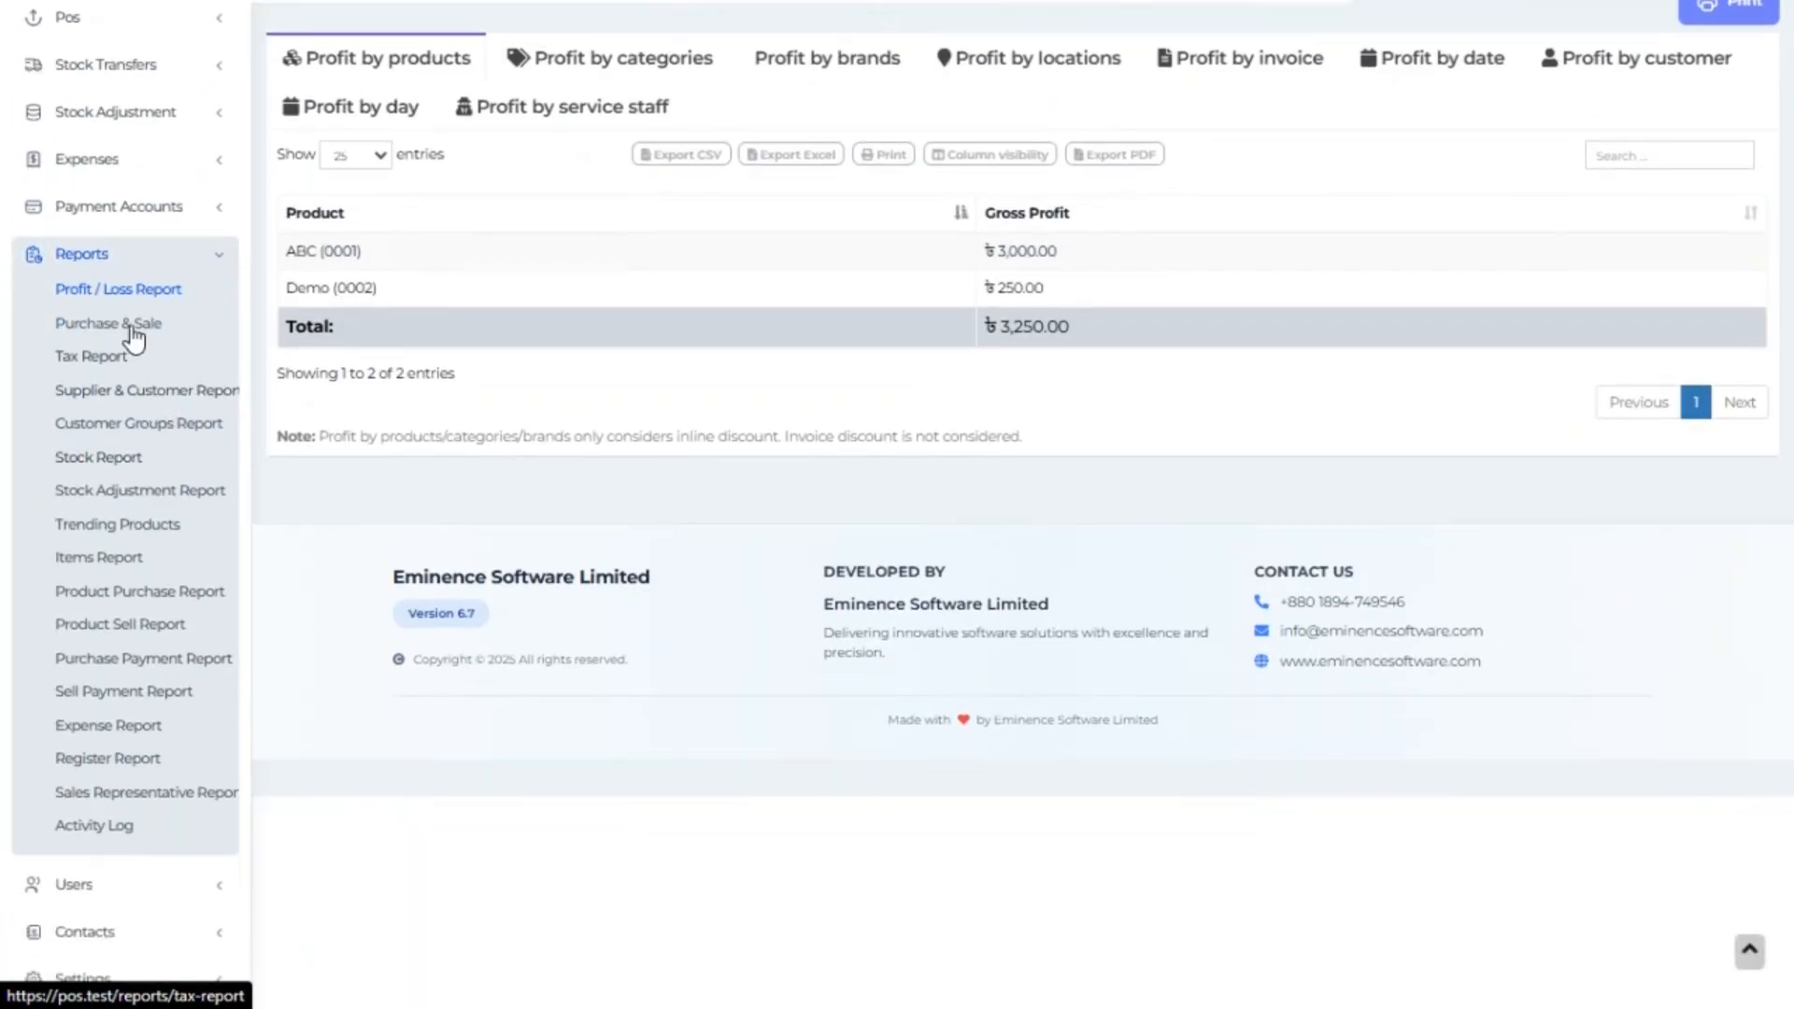
pyautogui.scroll(8, 112, 402)
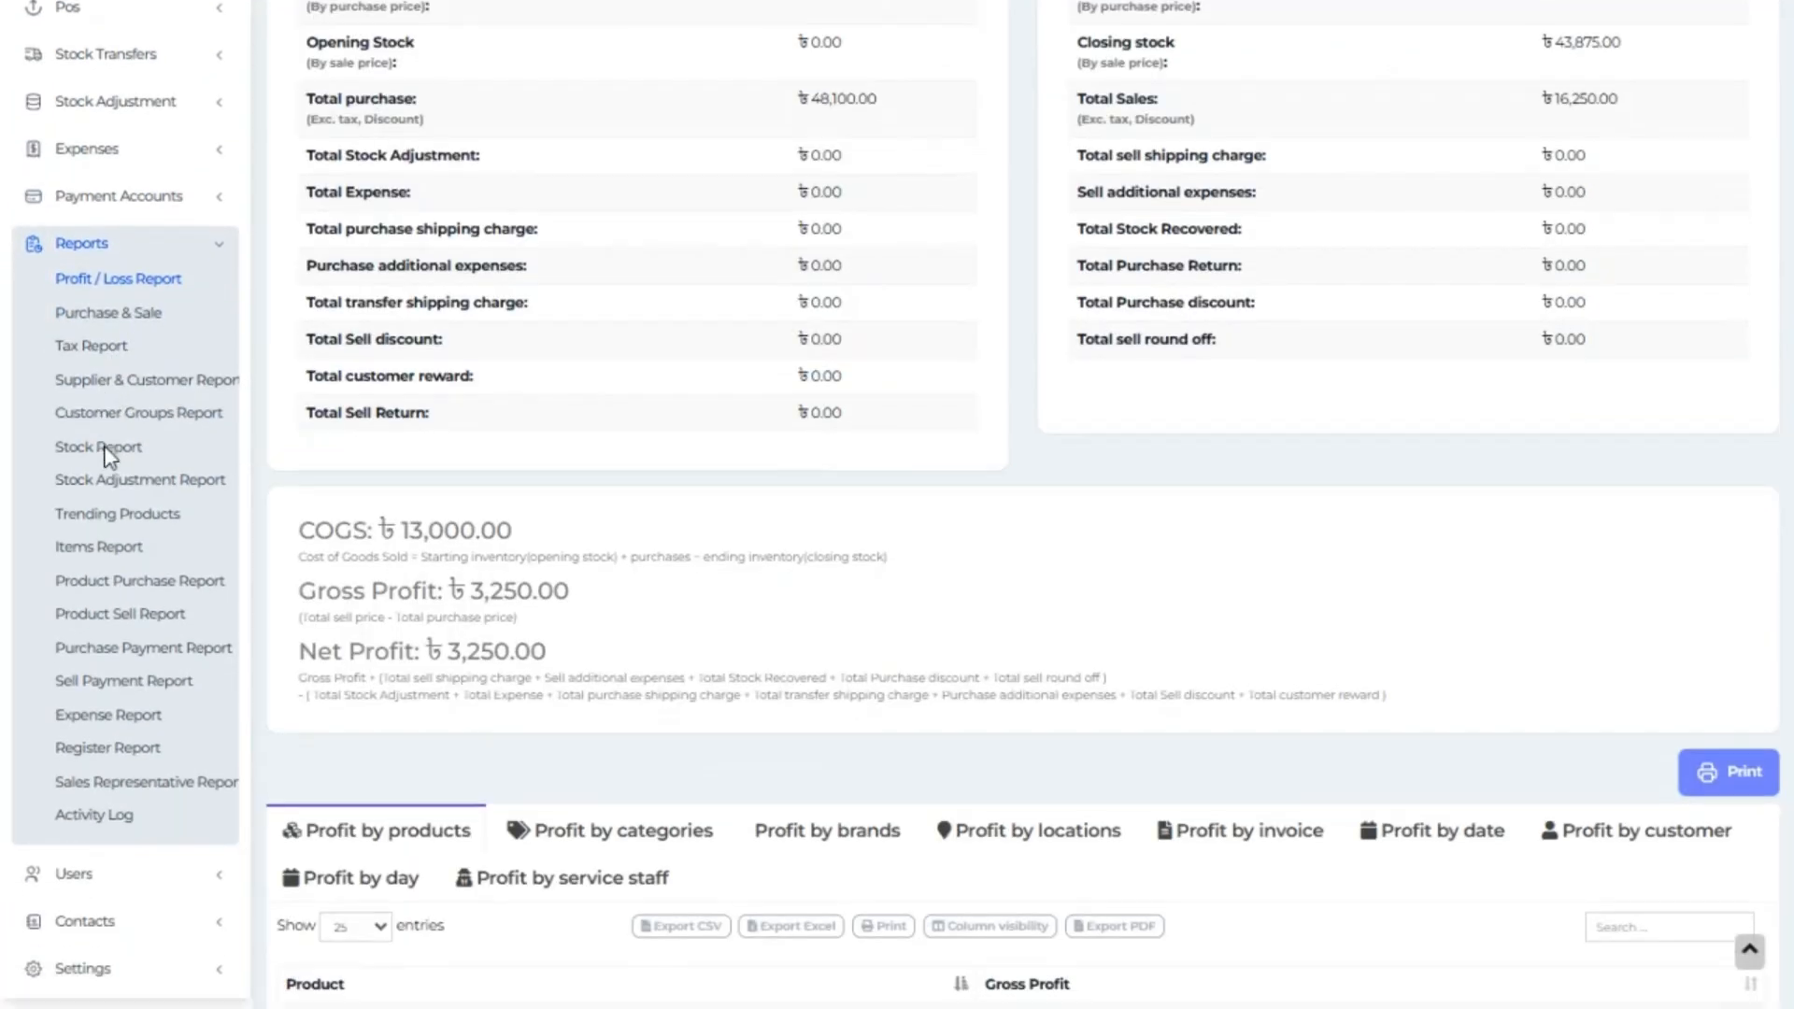
pyautogui.scroll(-2, 108, 458)
pyautogui.scroll(-3, 641, 481)
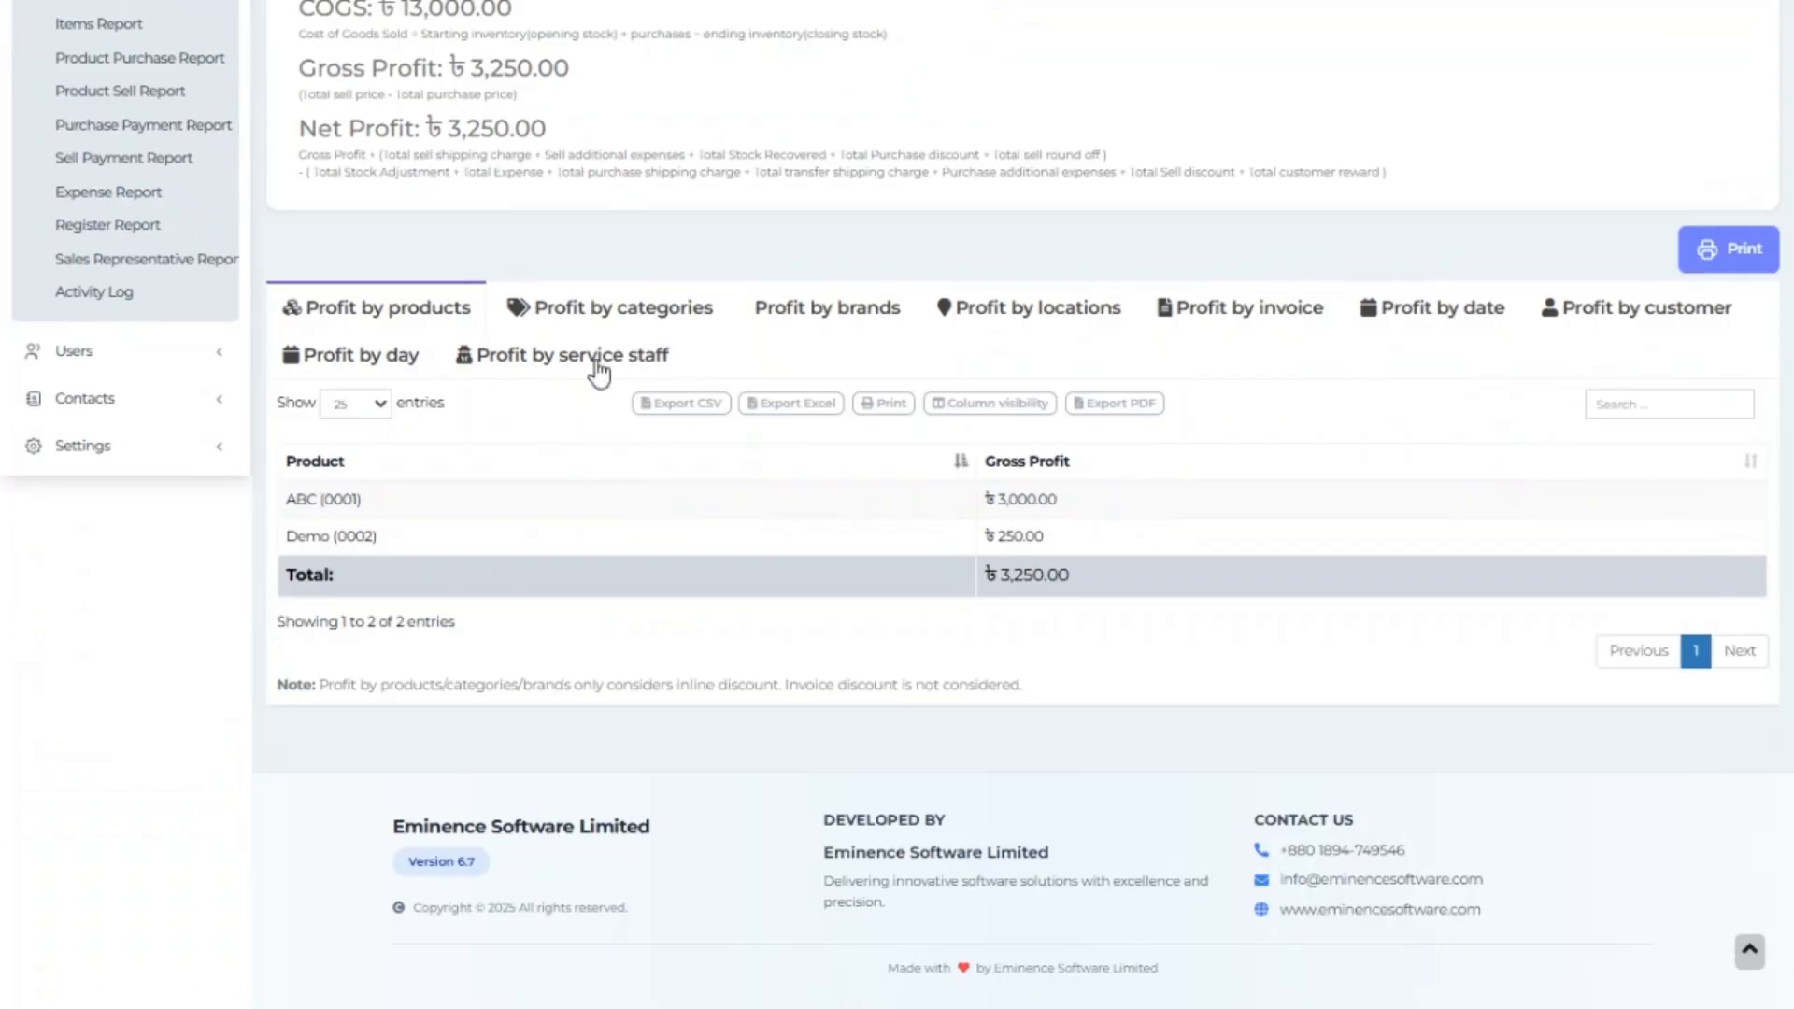
pyautogui.click(626, 348)
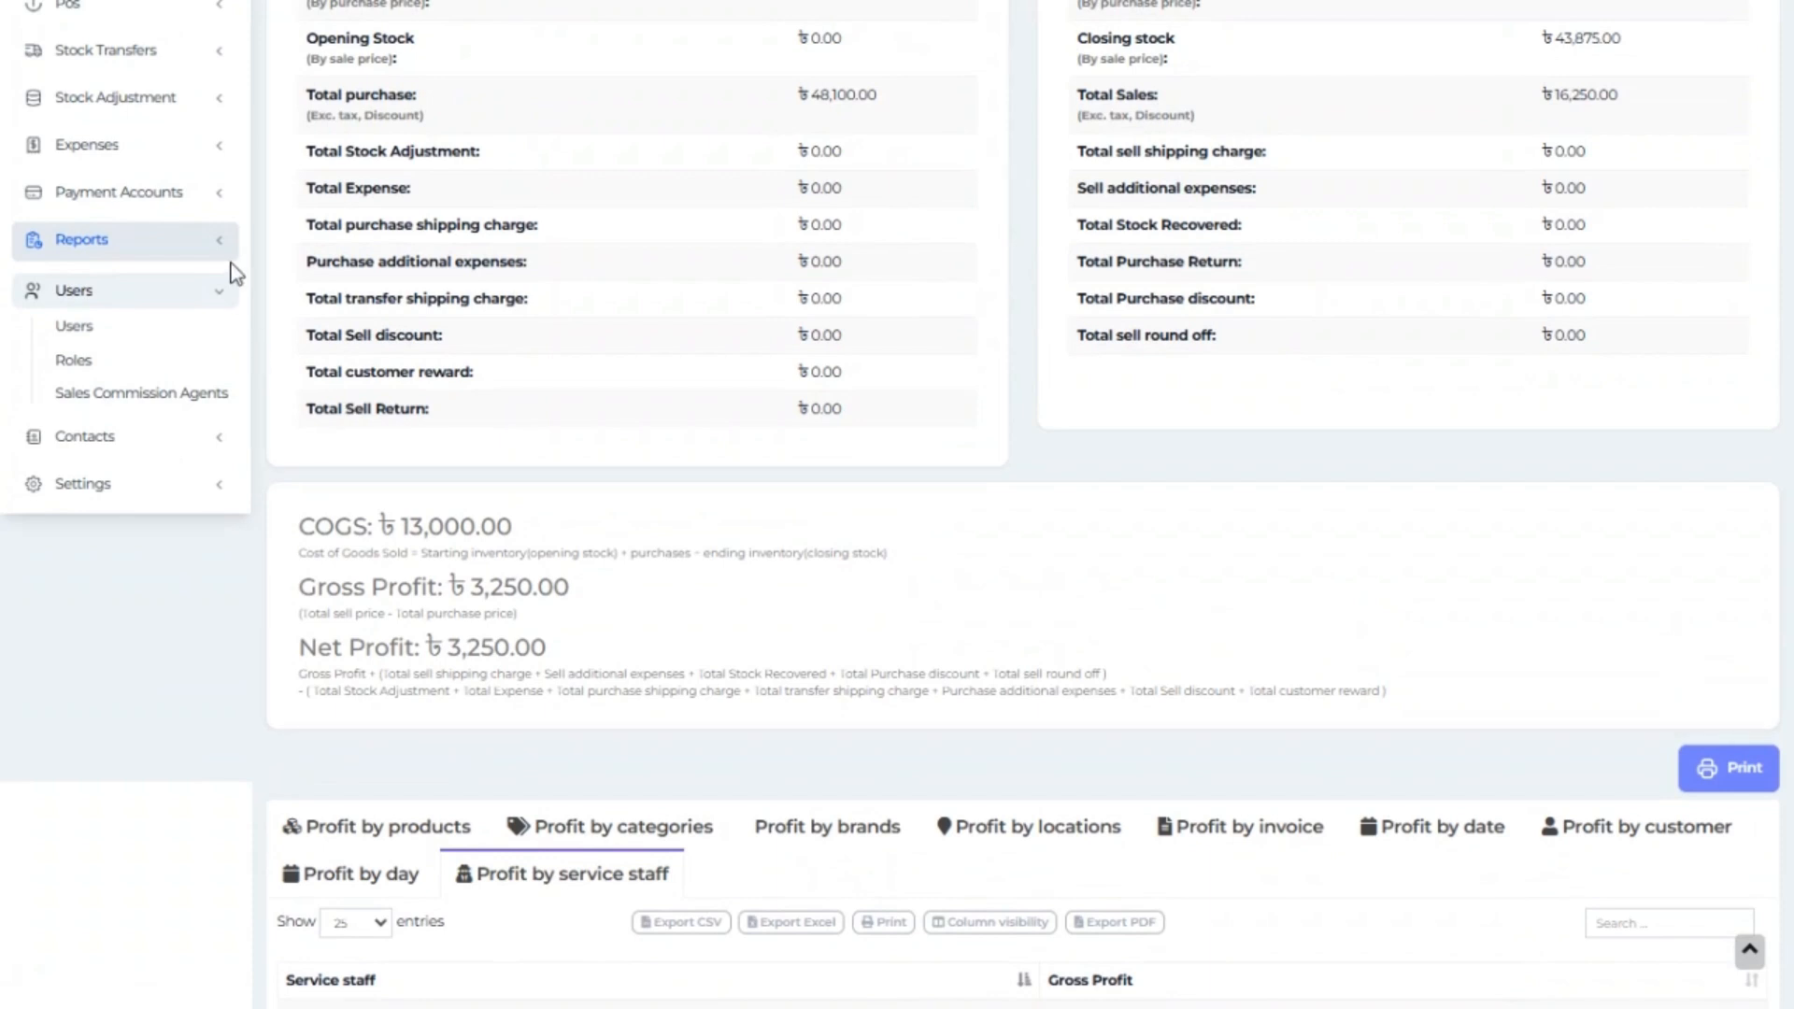
# Browse the Activity Log, then show the Business Locations list.
pyautogui.click(222, 250)
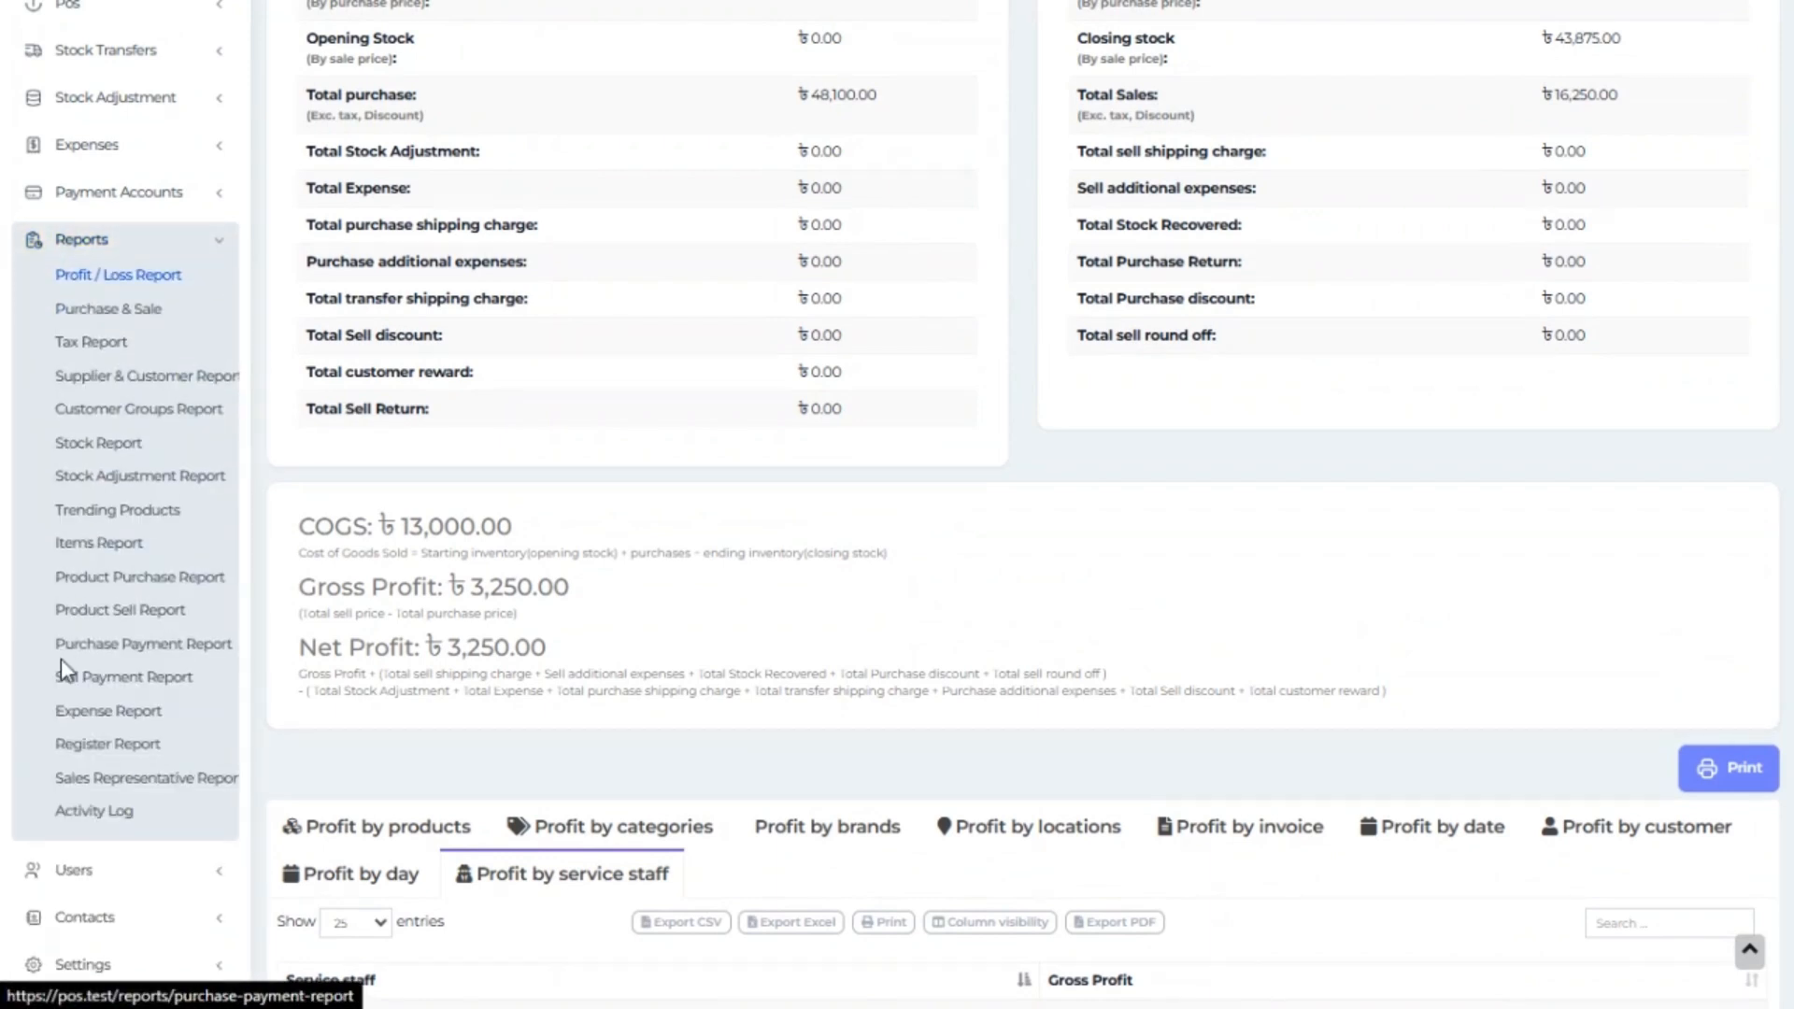
pyautogui.click(75, 811)
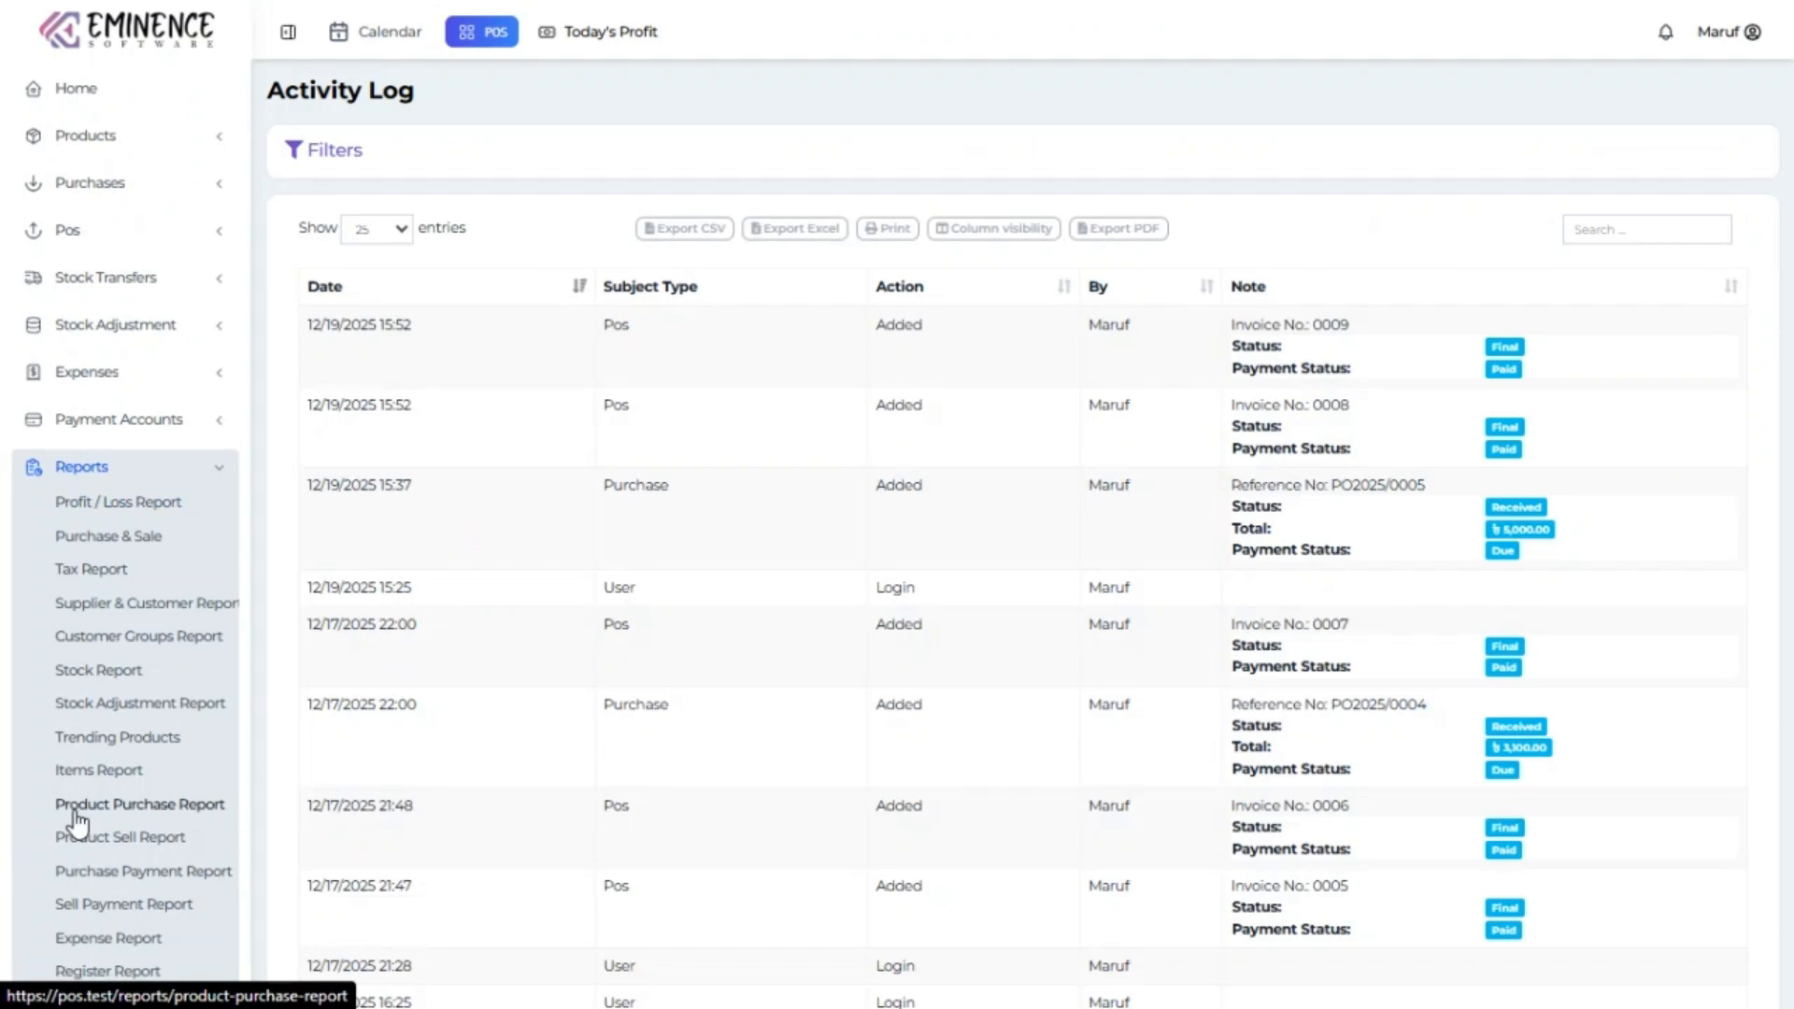
pyautogui.scroll(-10, 797, 621)
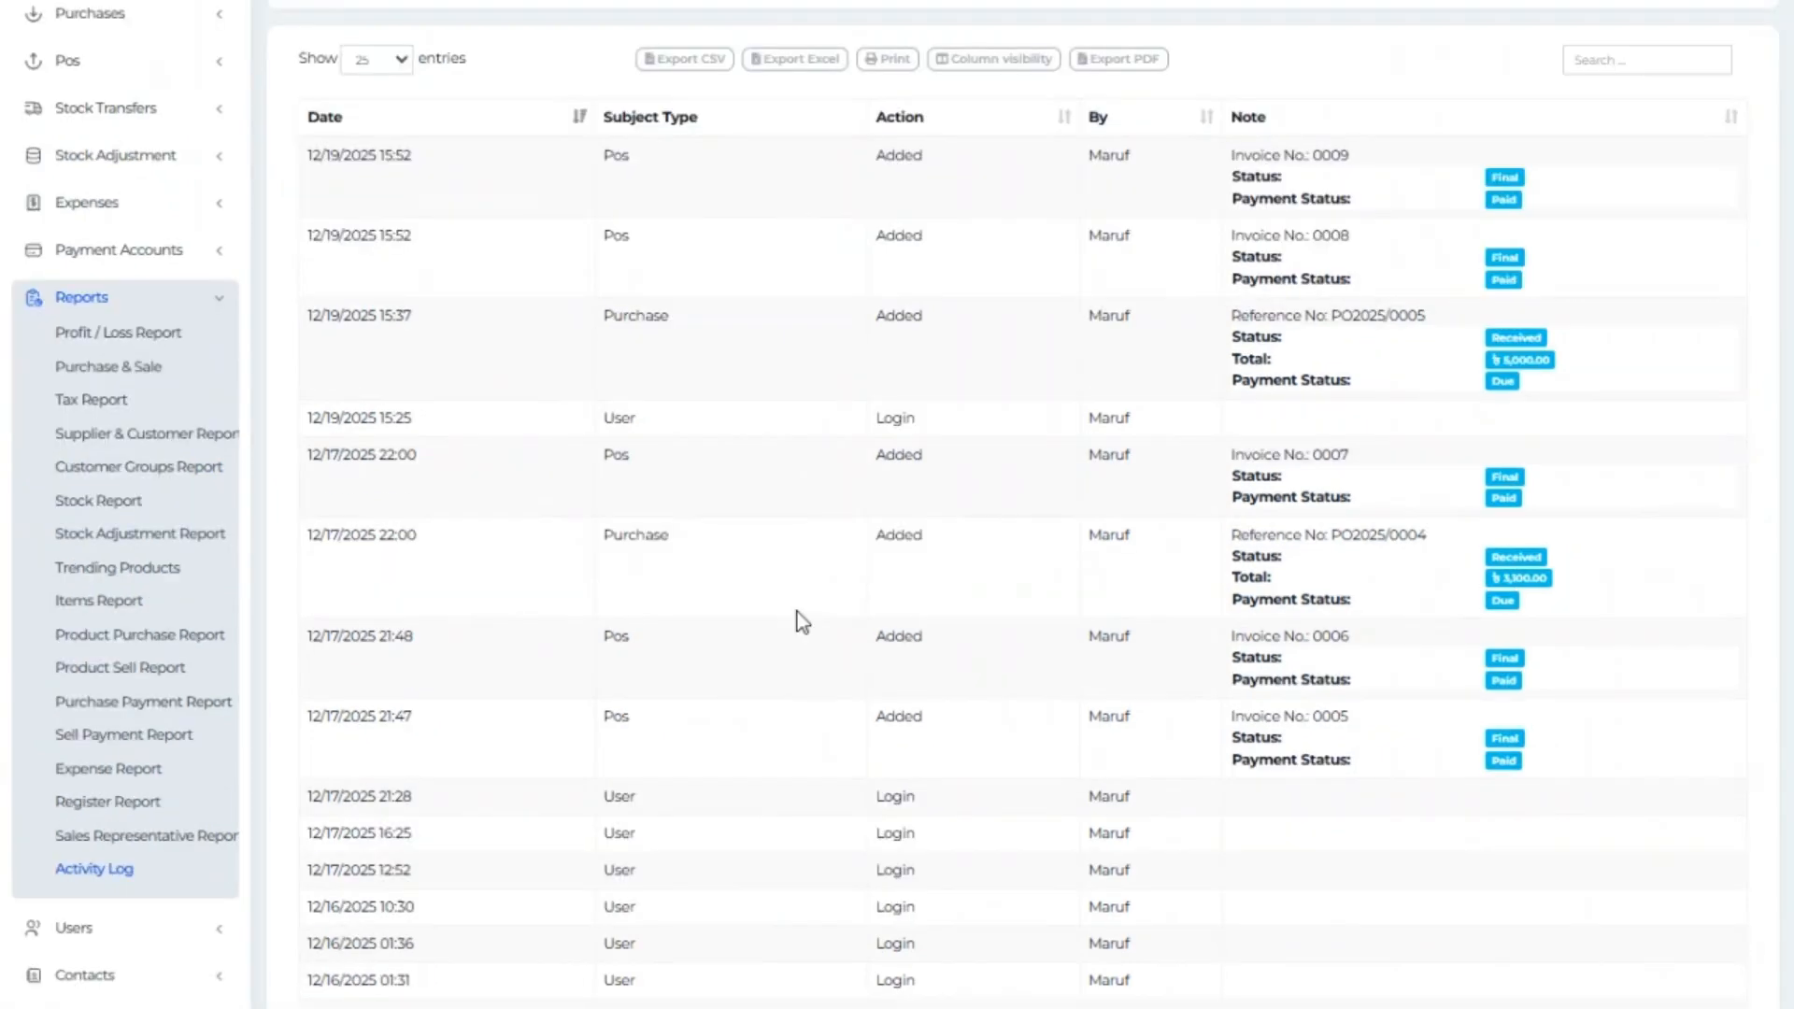
pyautogui.scroll(-2, 797, 617)
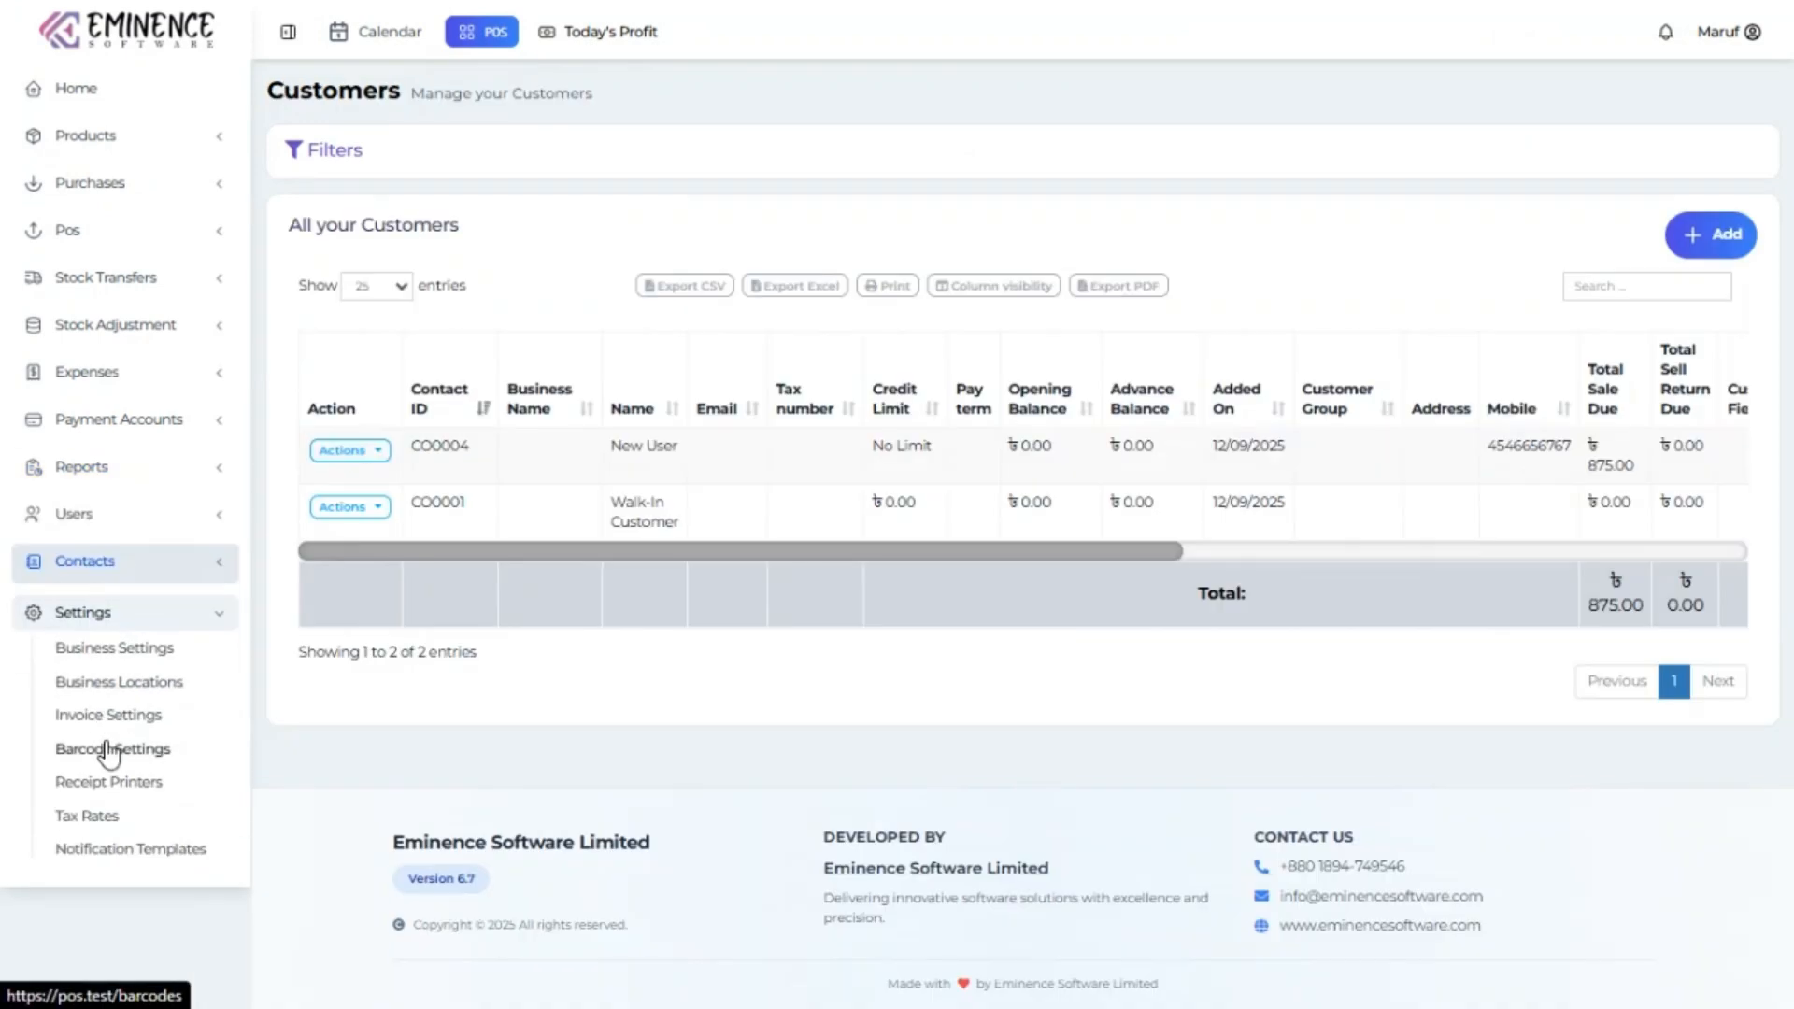
pyautogui.click(160, 667)
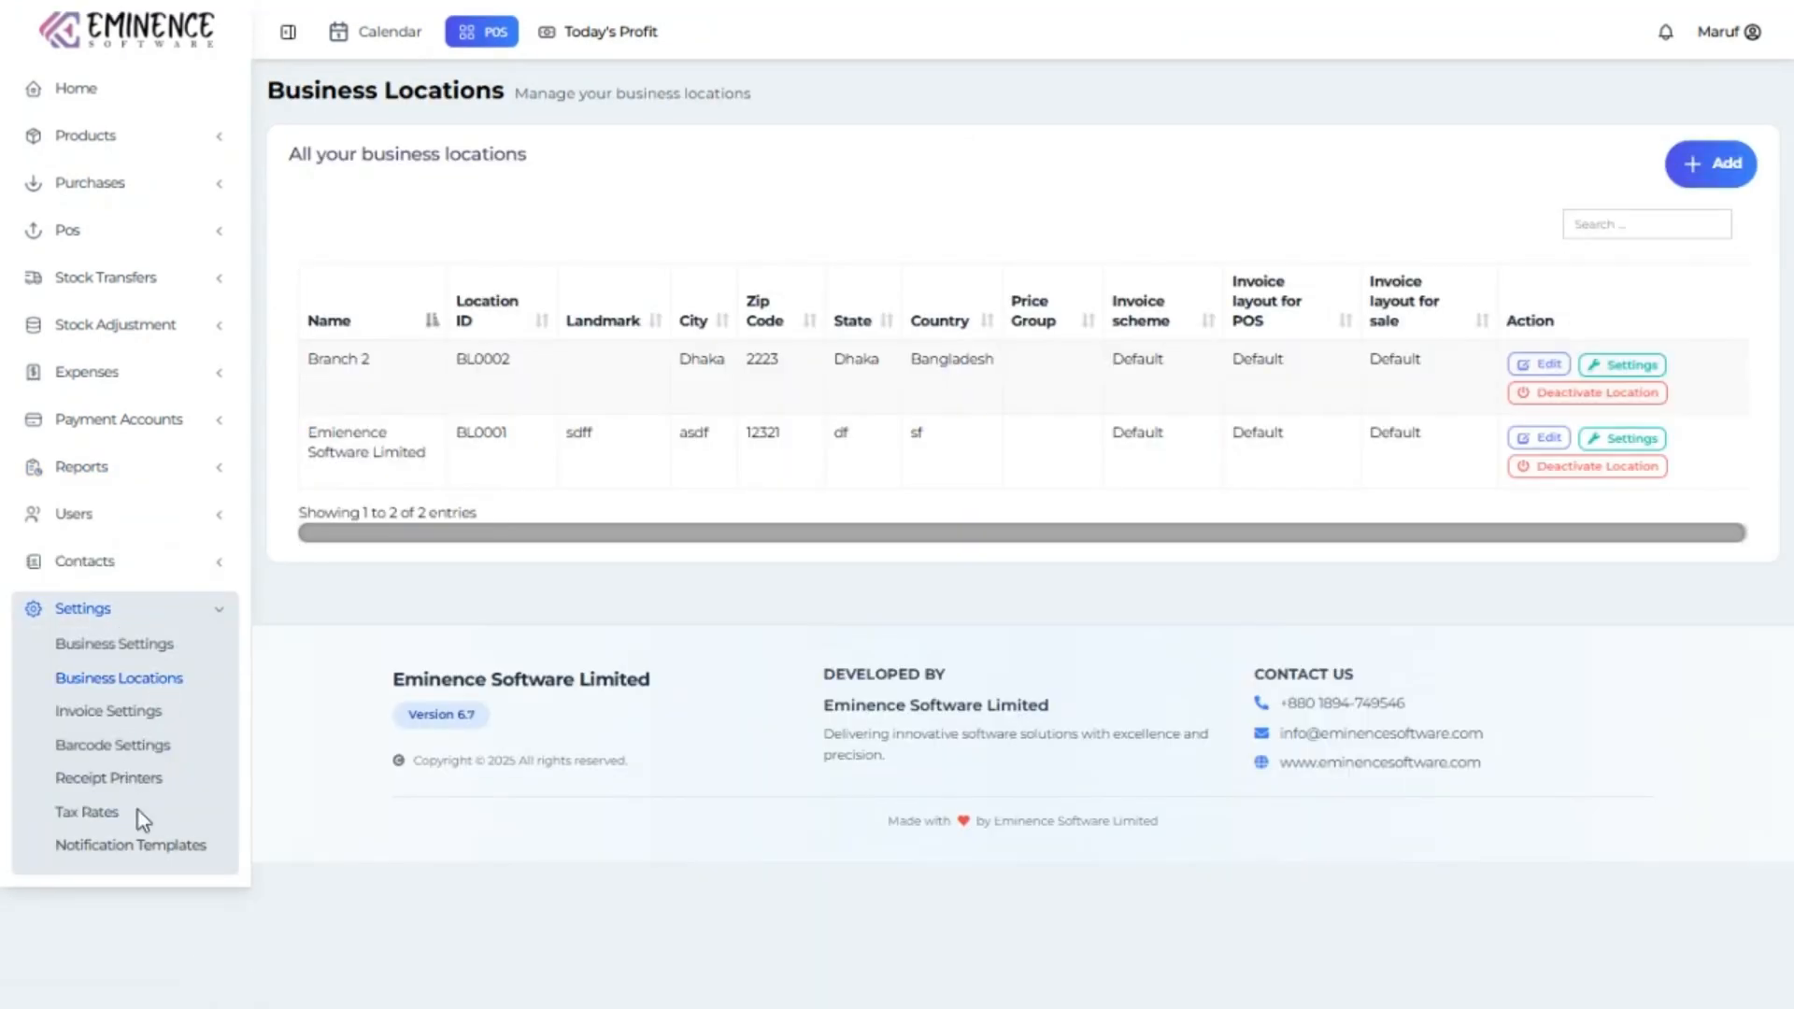